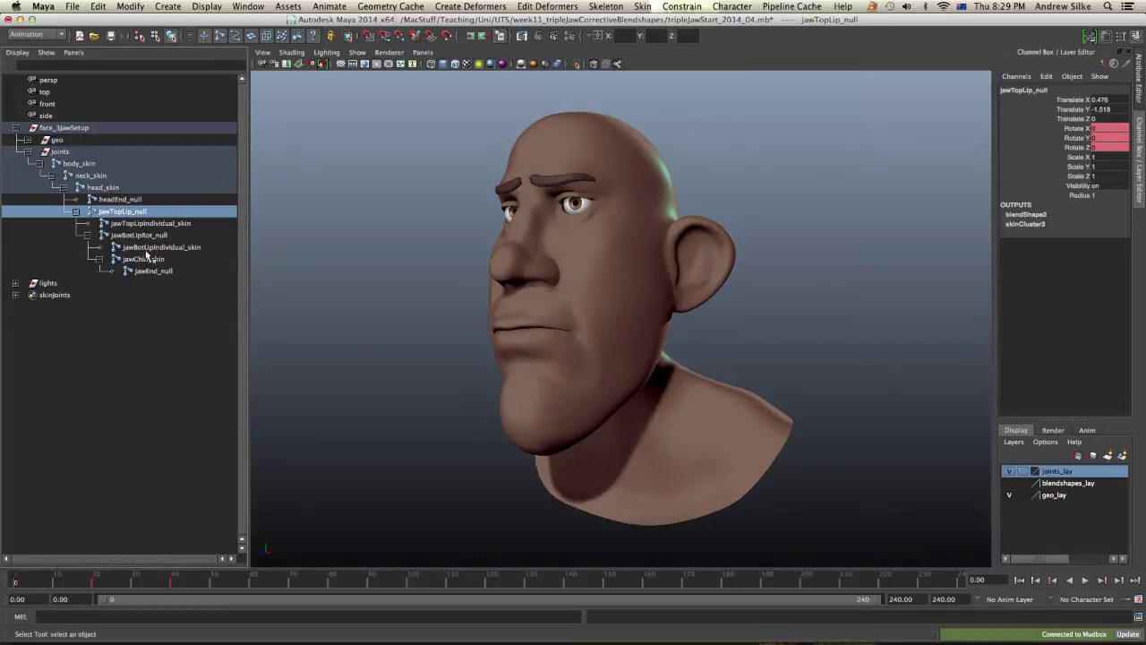
Select the joints from jawTopLip_null through jawChin_skin and show the jaw skeleton up close without the head mesh.
shift+click(143, 258)
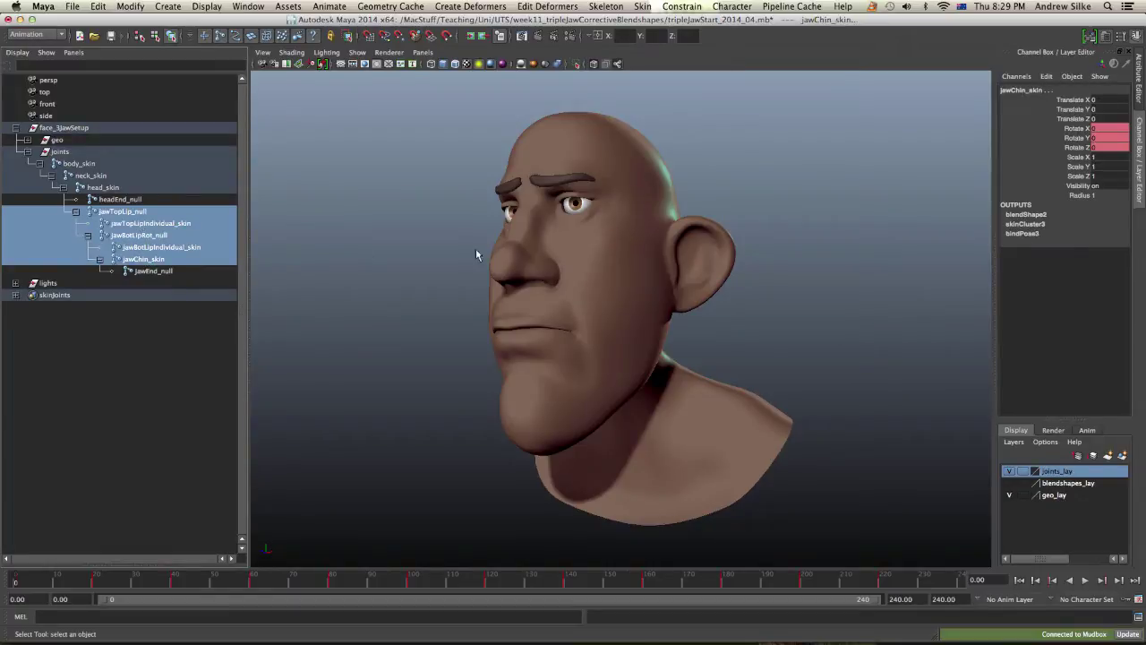
middle_click(683, 258)
drag(761, 214, 610, 251)
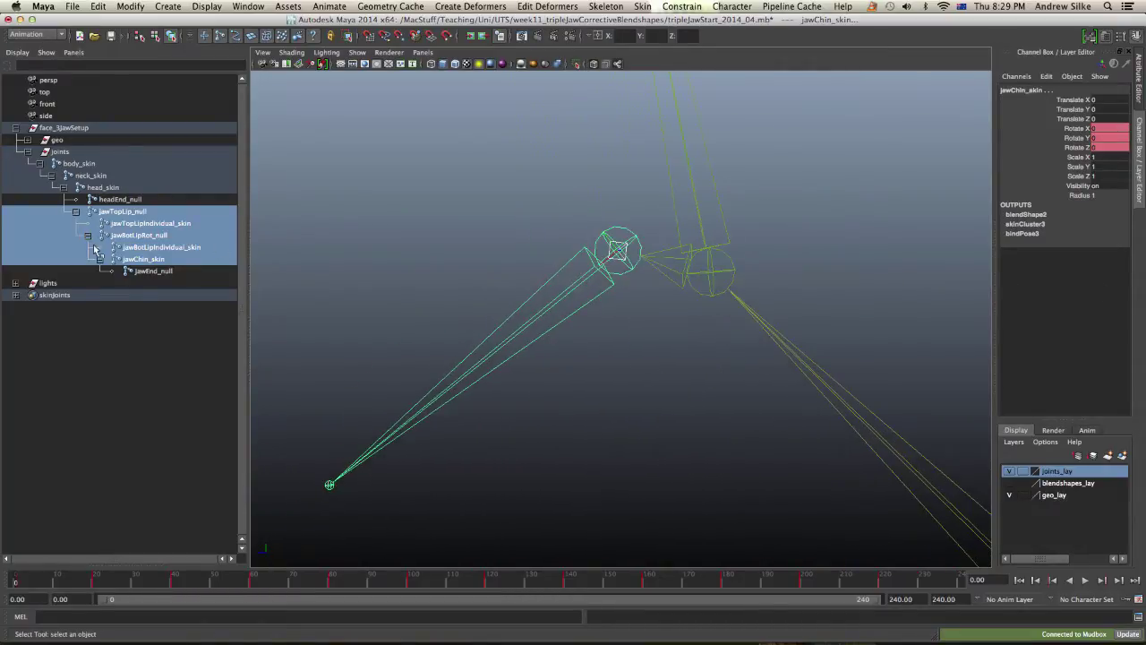
Examine the jaw joints one by one in the hierarchy, from jawTopLip_null down to jawChin_skin.
click(110, 211)
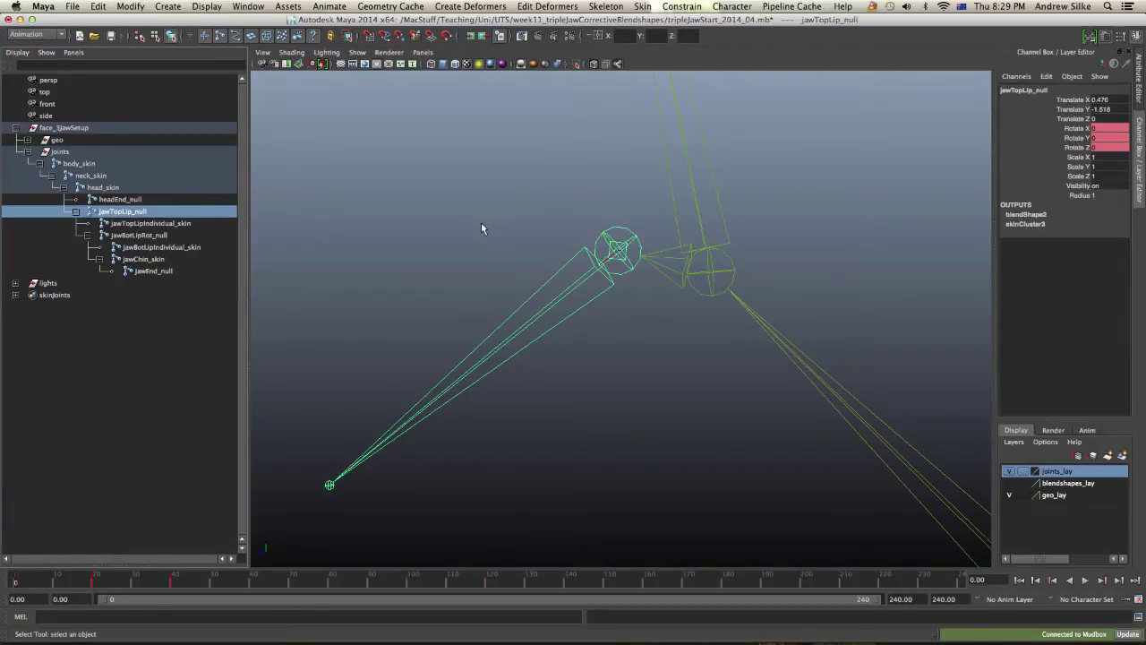
key(e)
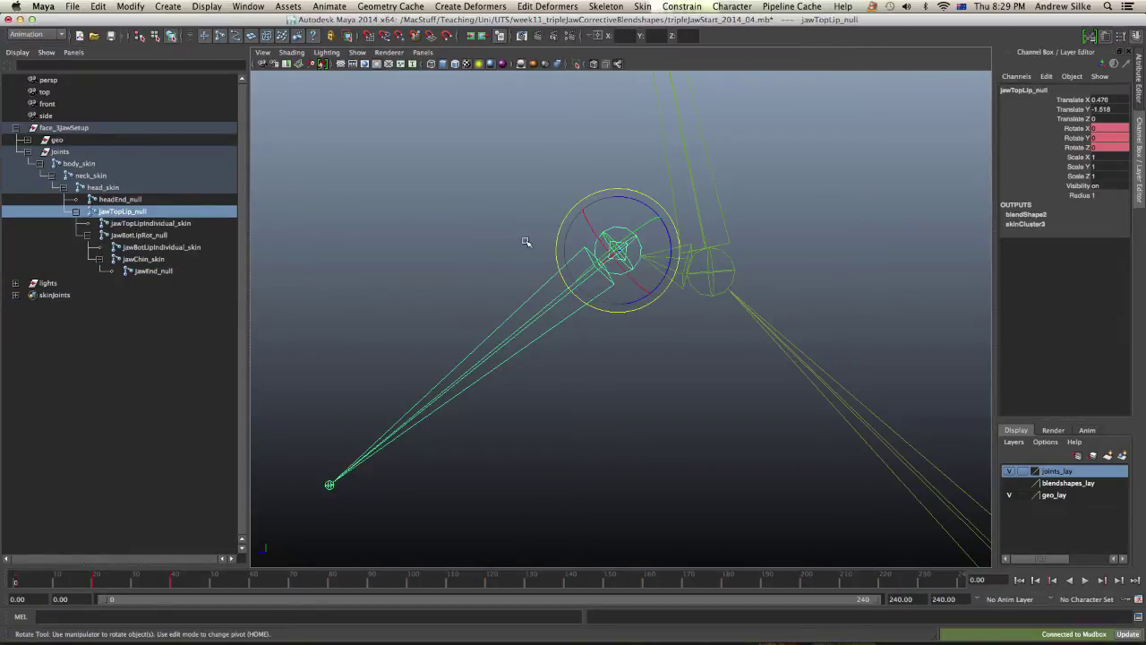
click(202, 224)
click(196, 236)
click(194, 245)
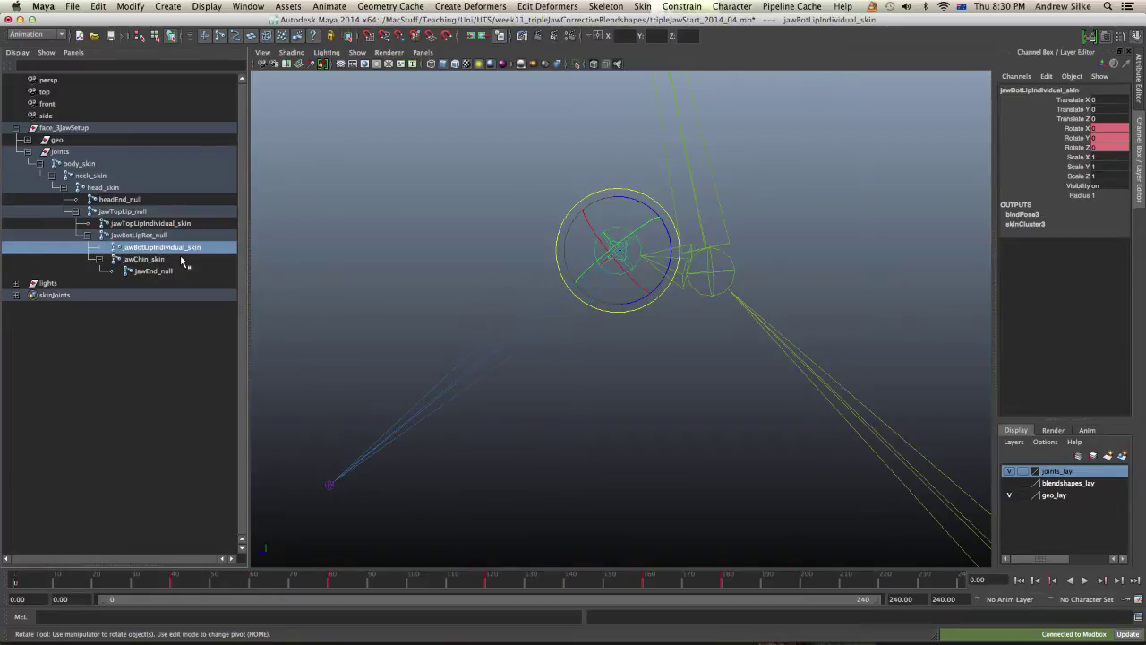
click(180, 259)
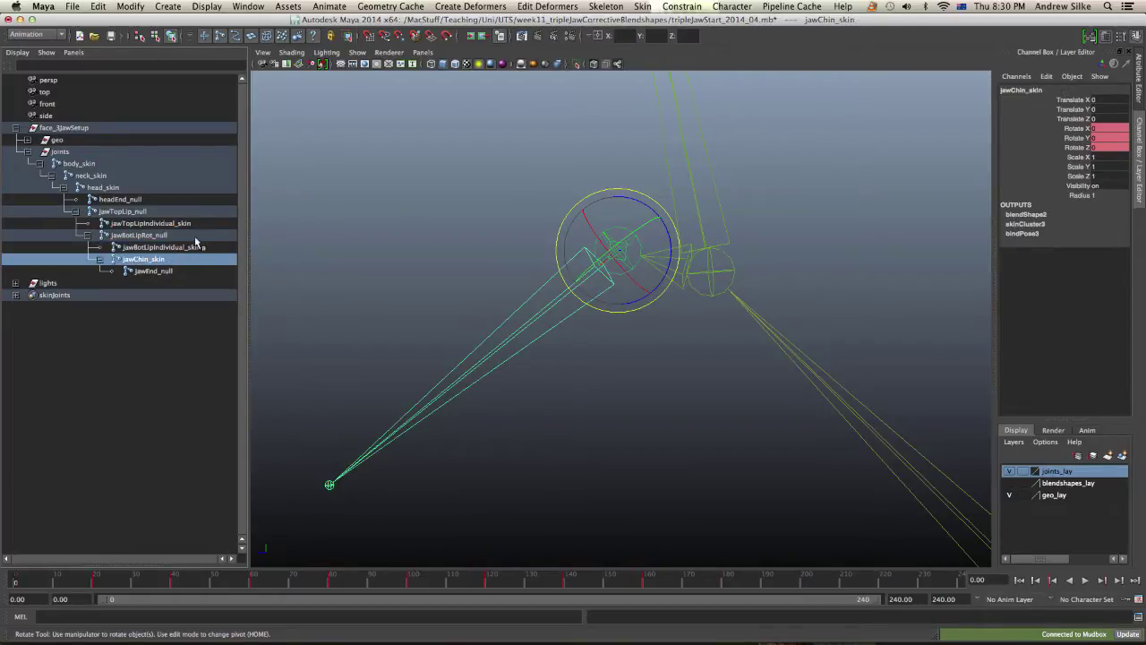
click(194, 236)
click(182, 223)
Set the radius of jawTopLip_null to 5 and the radius of jawTopLipIndividual_skin to 4.
click(170, 212)
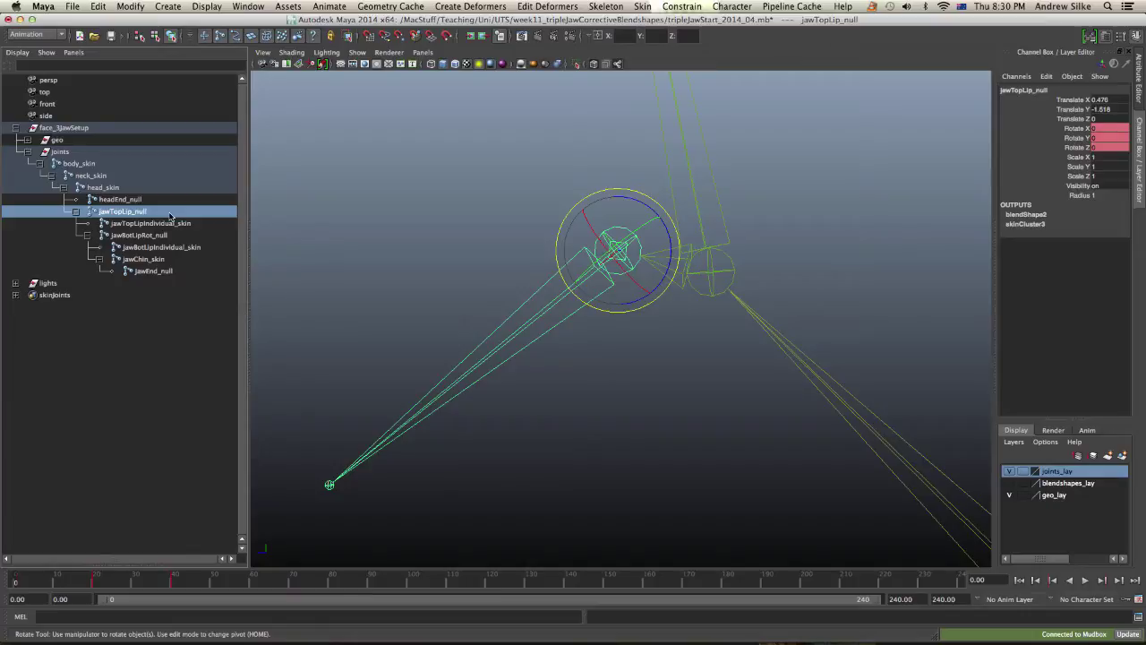
double_click(1099, 195)
text(5)
key(Return)
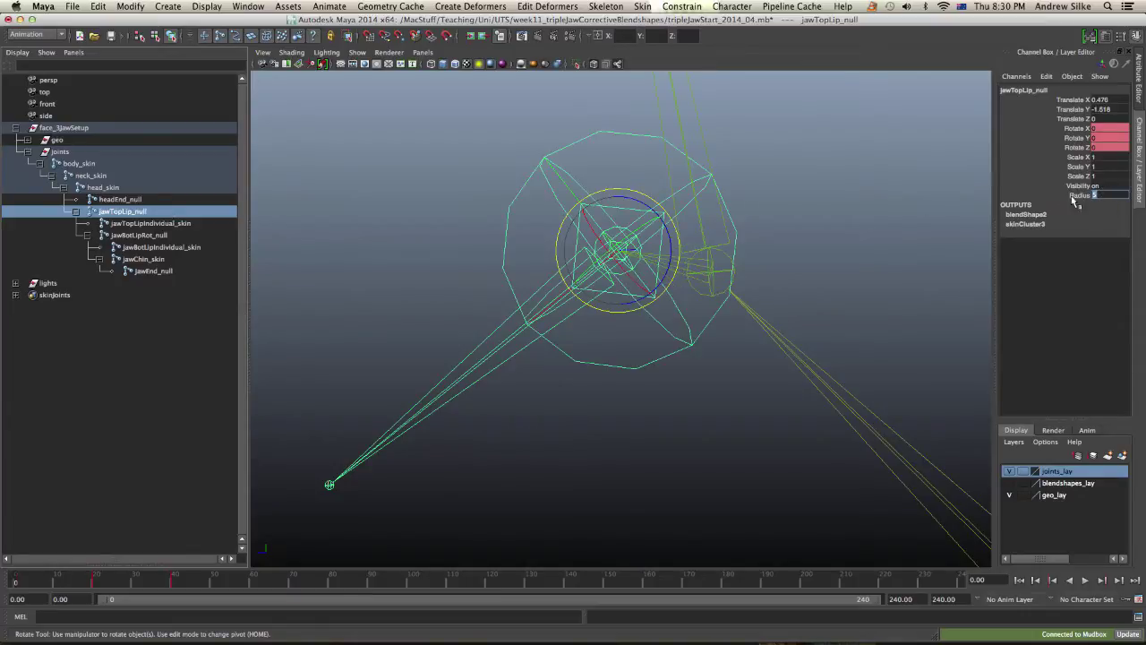
click(178, 224)
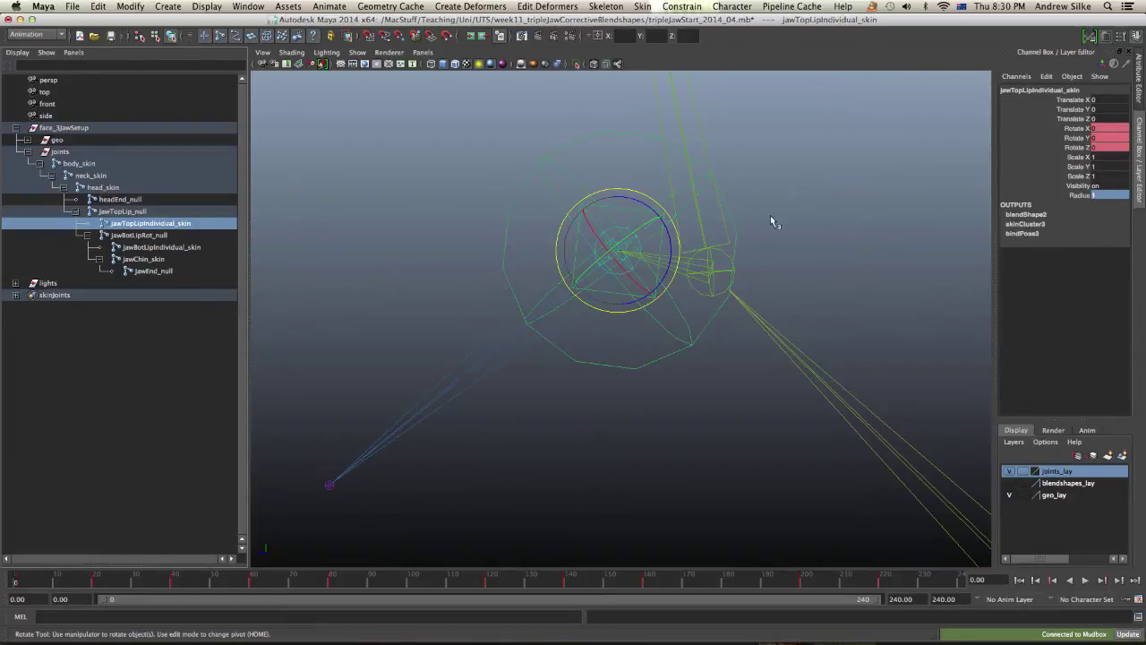
click(1109, 194)
text(4)
key(Return)
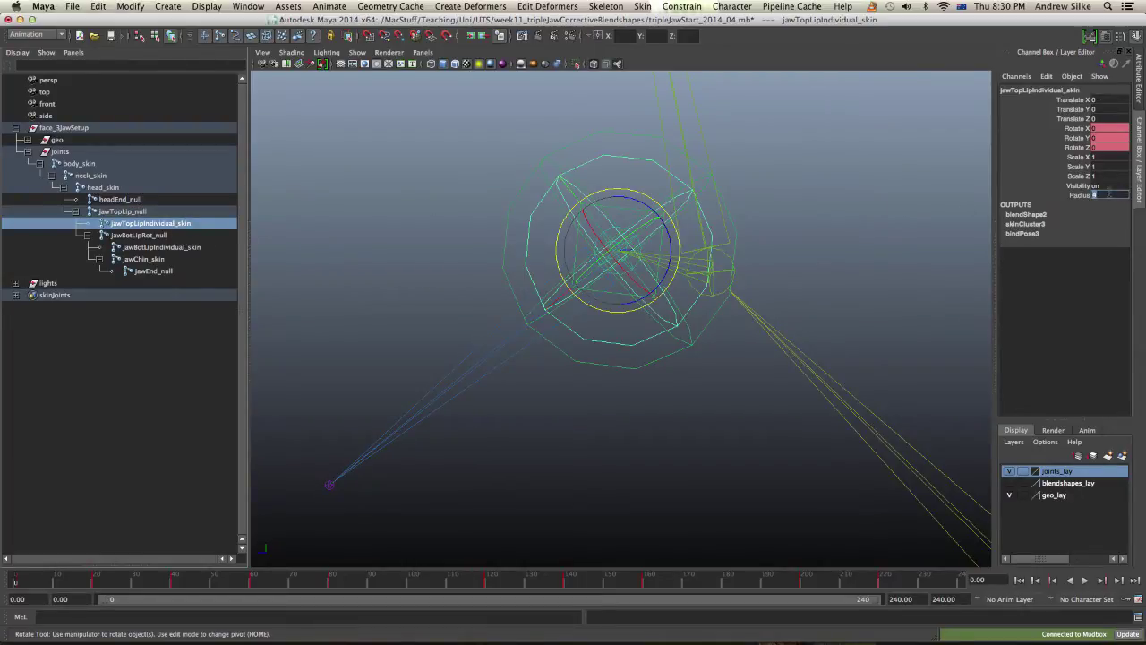
Set the radius of jawBotLipRot_null to 3 and the radius of jawBotLipIndividual_skin to 2.
click(202, 234)
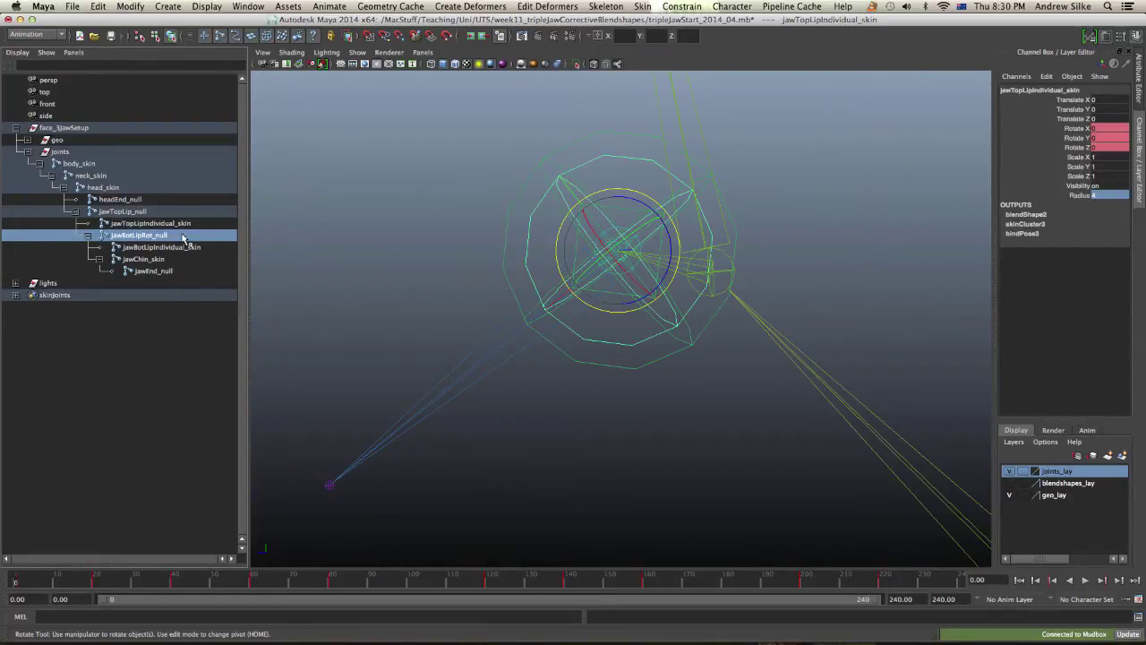
click(1113, 195)
text(3)
key(Return)
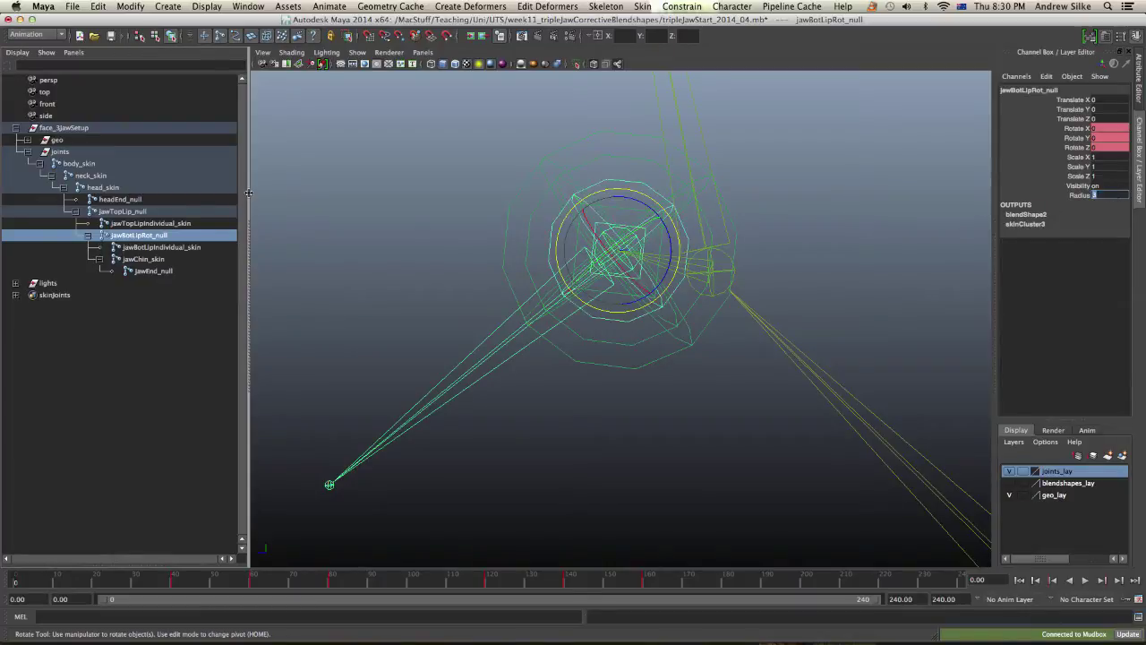
click(179, 247)
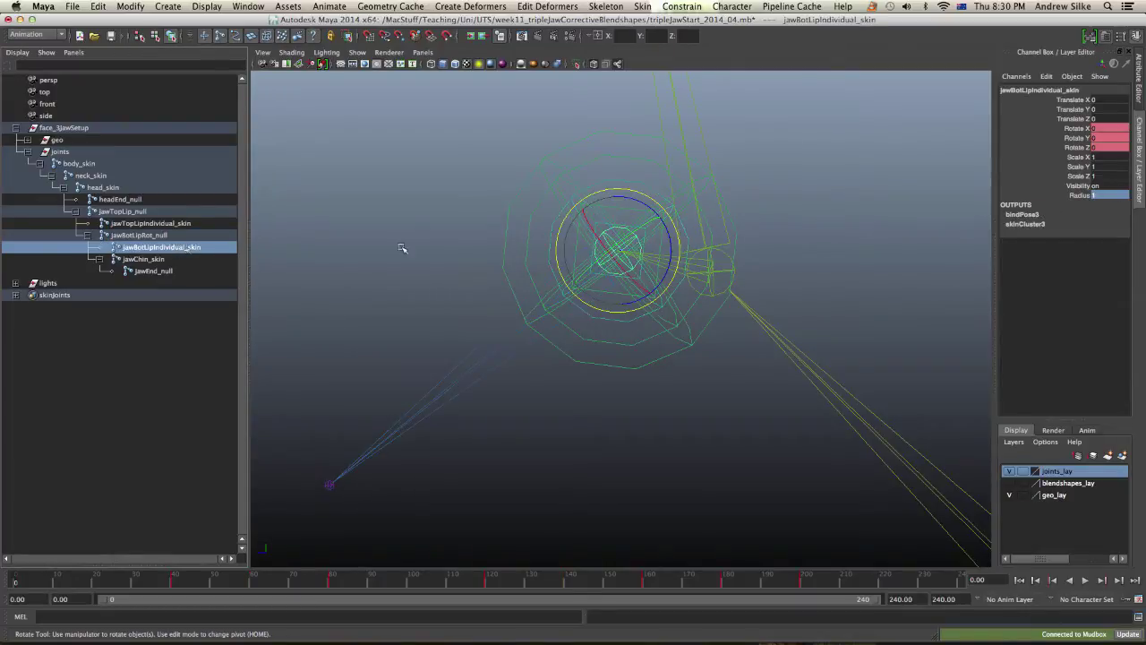
click(1105, 197)
key(Return)
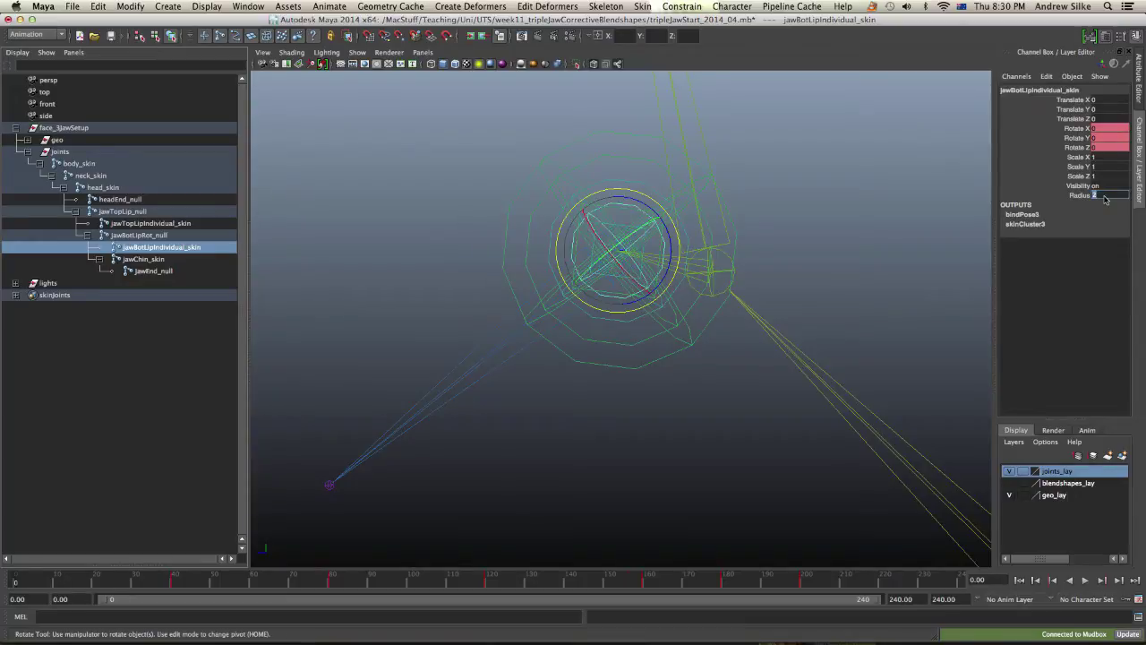
Examine the concentric jaw joints by selecting them individually in the viewport, from the outermost ring to the innermost.
click(810, 333)
alt+drag(616, 401, 595, 359)
key(q)
click(584, 365)
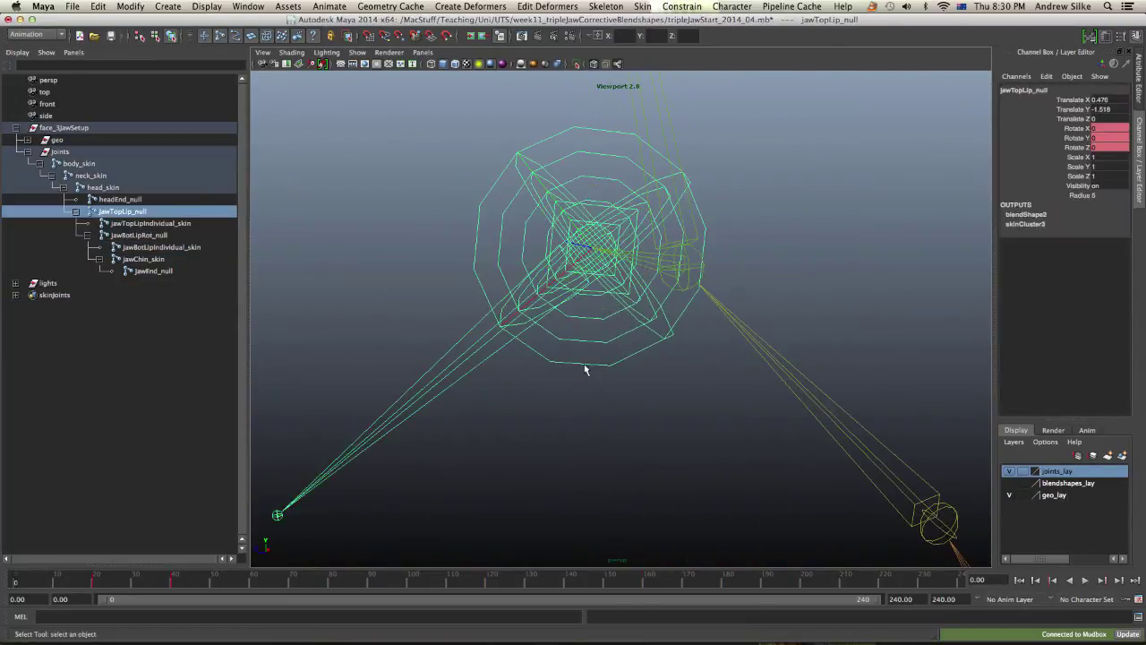
click(608, 381)
click(594, 343)
click(614, 393)
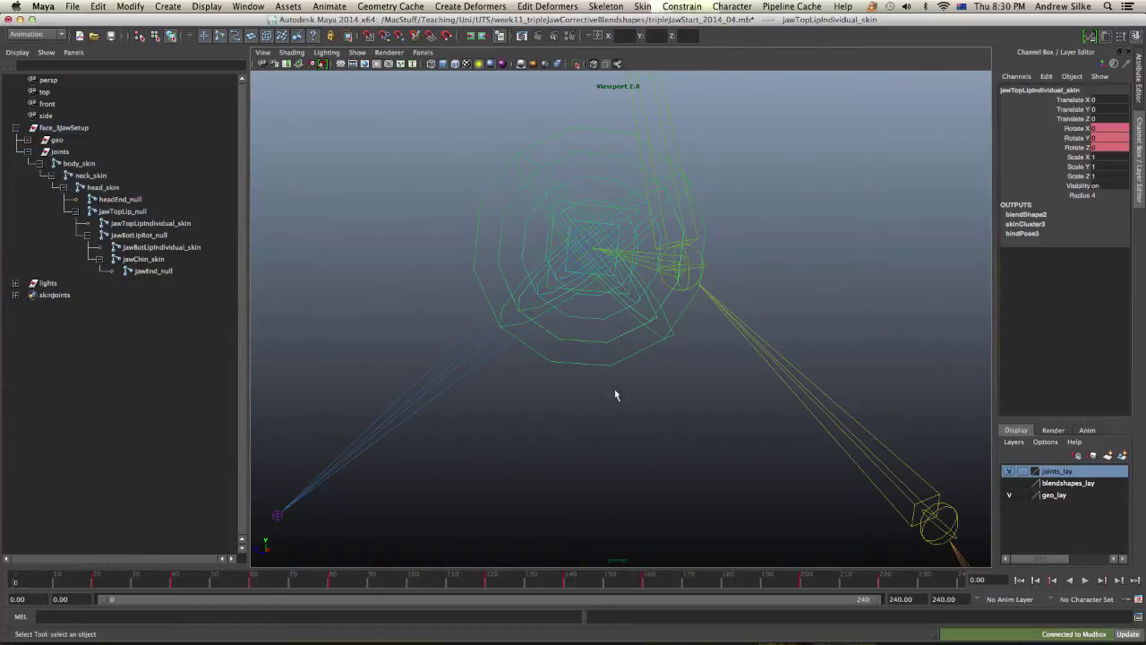
click(589, 318)
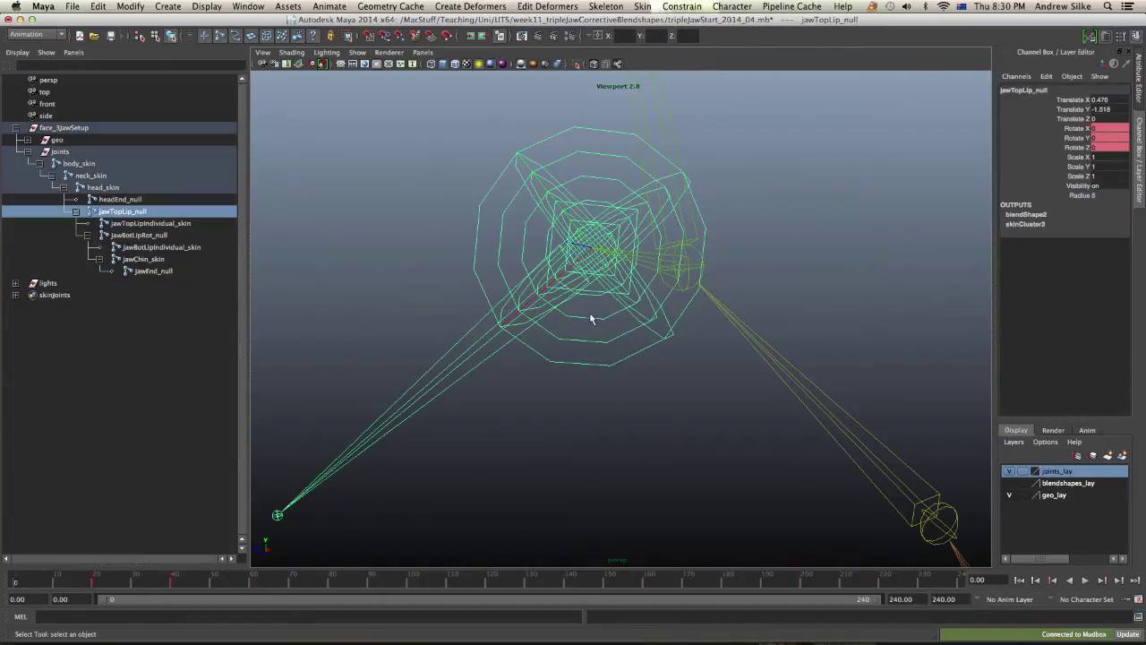
click(611, 389)
click(597, 320)
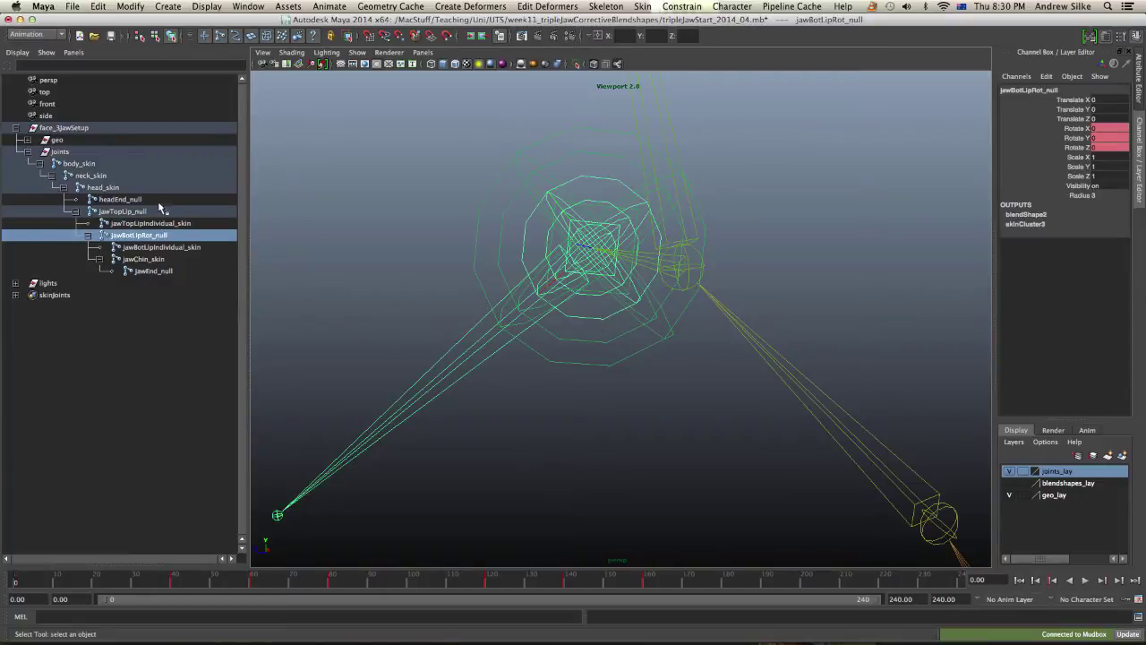
click(616, 336)
click(598, 300)
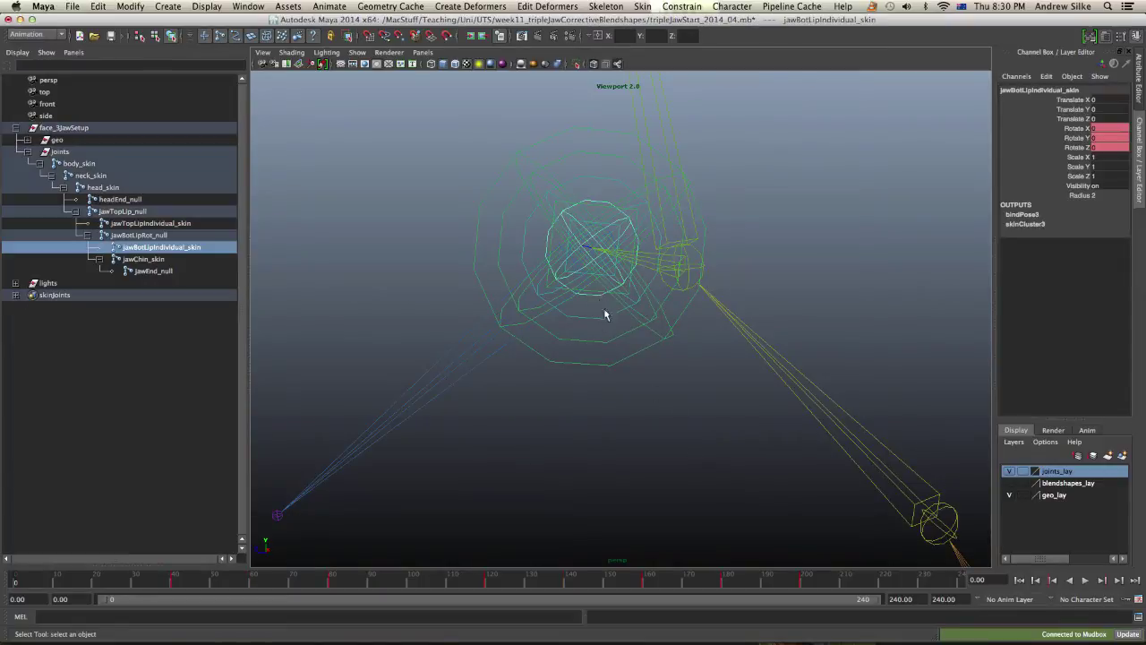
click(620, 338)
click(609, 235)
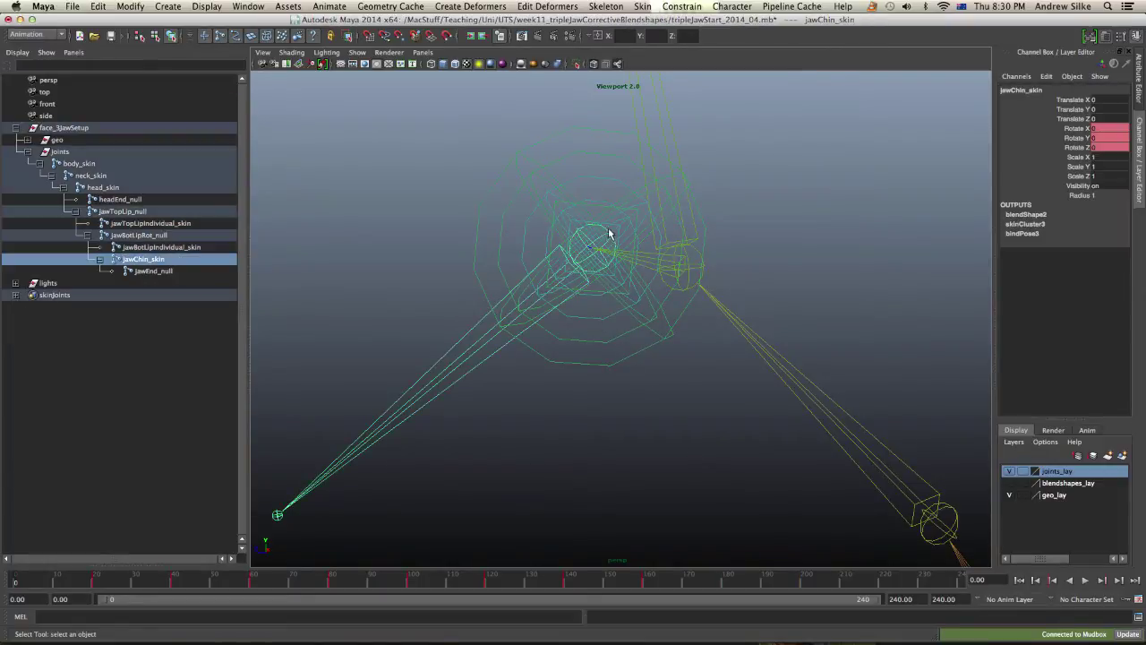
alt+drag(610, 236, 748, 295)
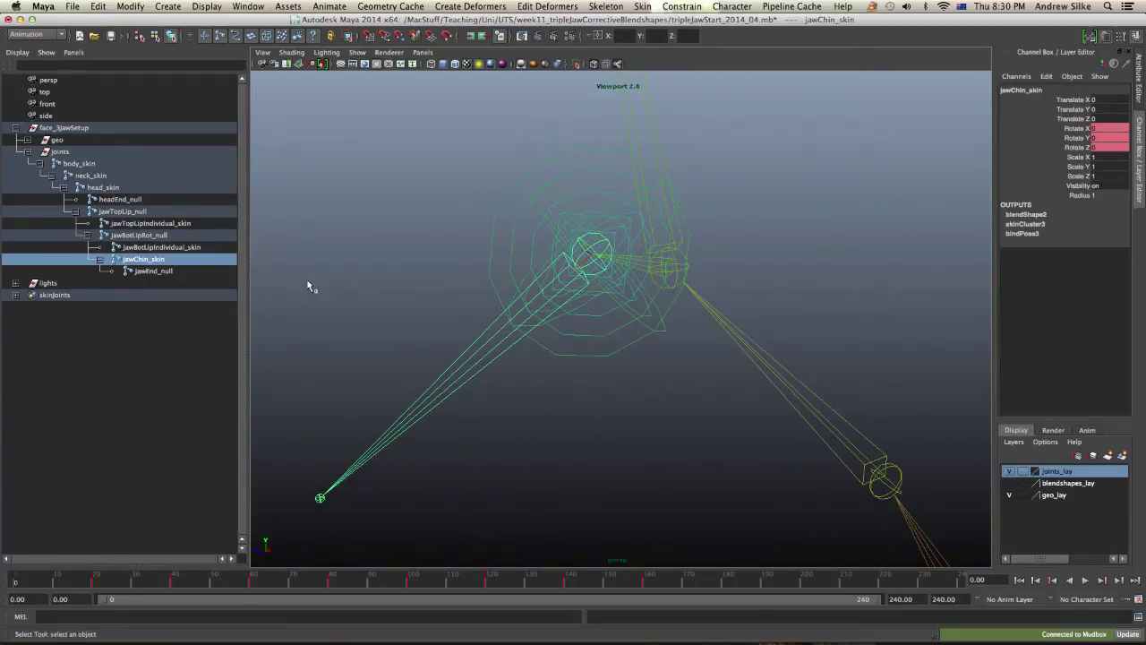
Unparent jawTopLipIndividual_skin, jawBotLipIndividual_skin and jawChin_skin from the jaw hierarchy.
click(159, 235)
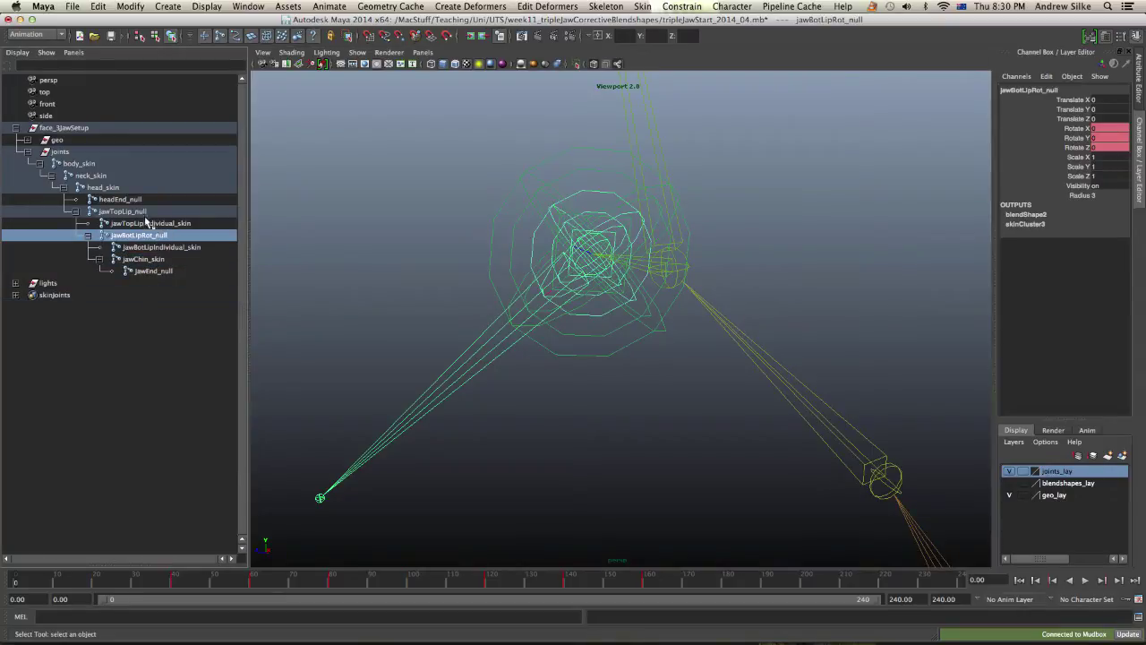
click(150, 223)
ctrl+click(172, 247)
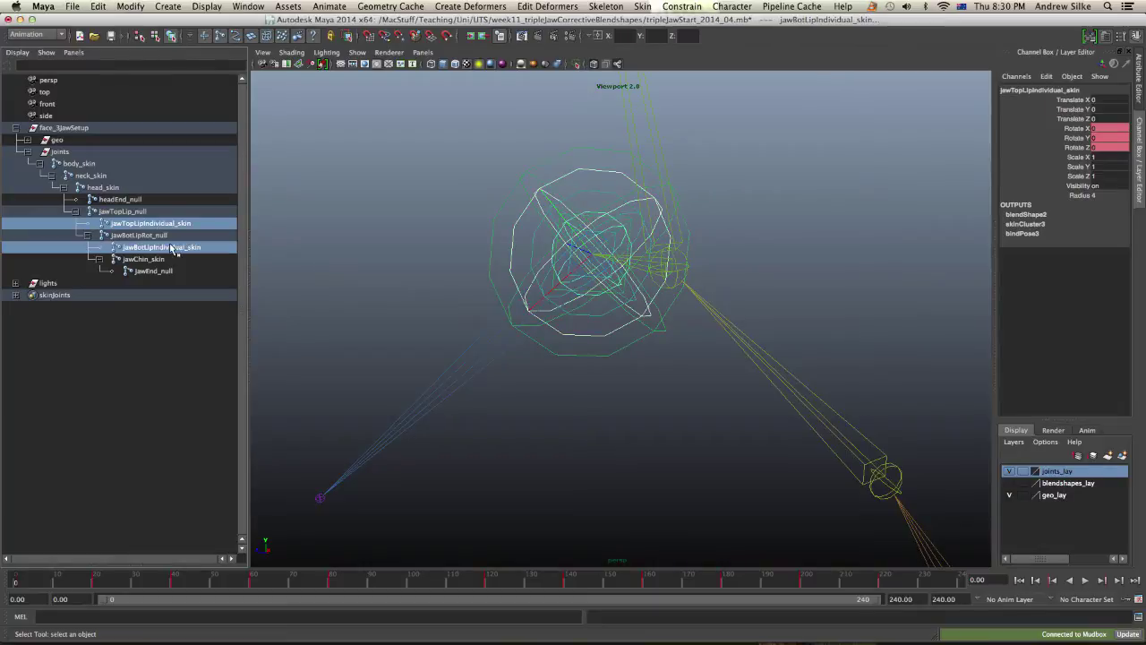
ctrl+click(161, 257)
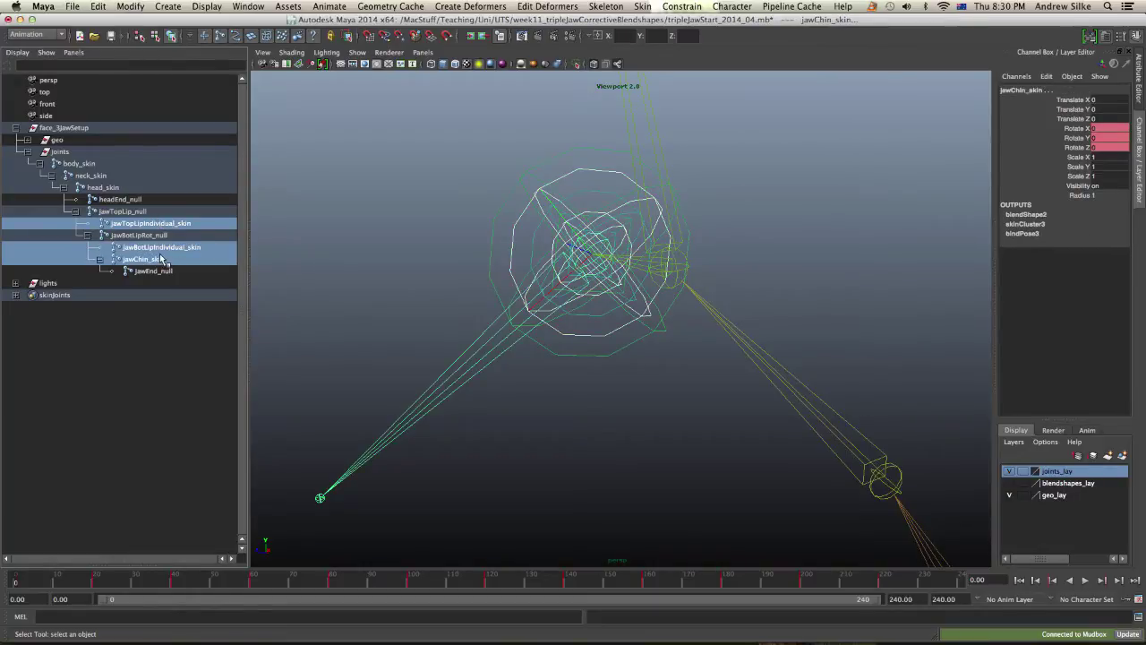
key(shift+p)
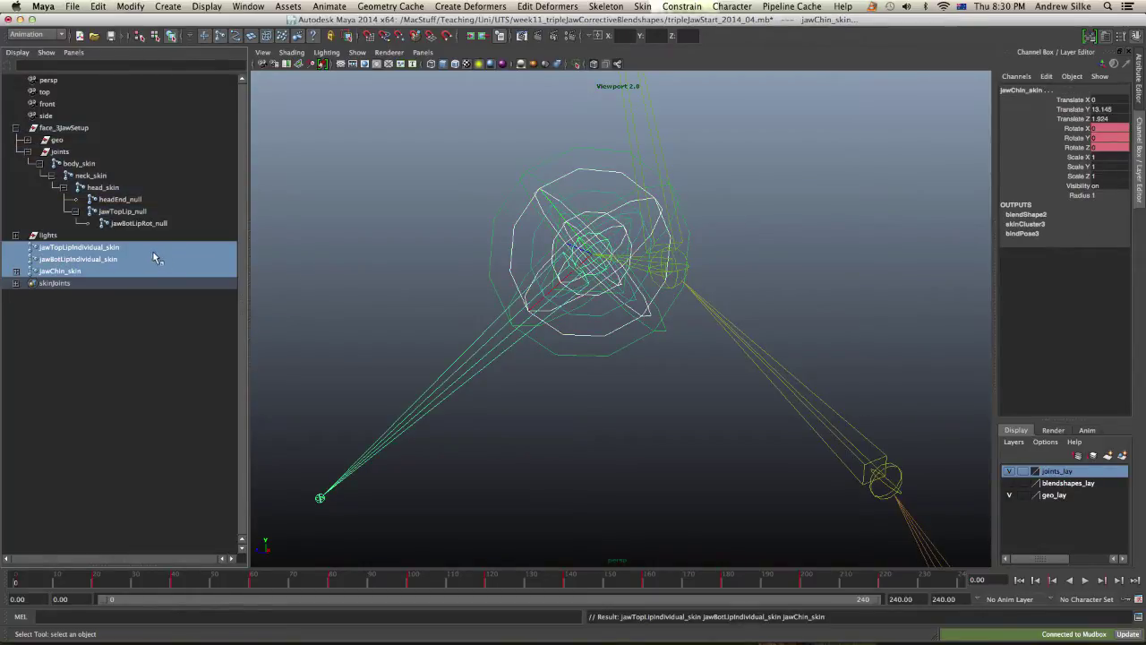
Unparent jawTopLip_null from head_skin, together with its child jawBotLipRot_null.
click(134, 200)
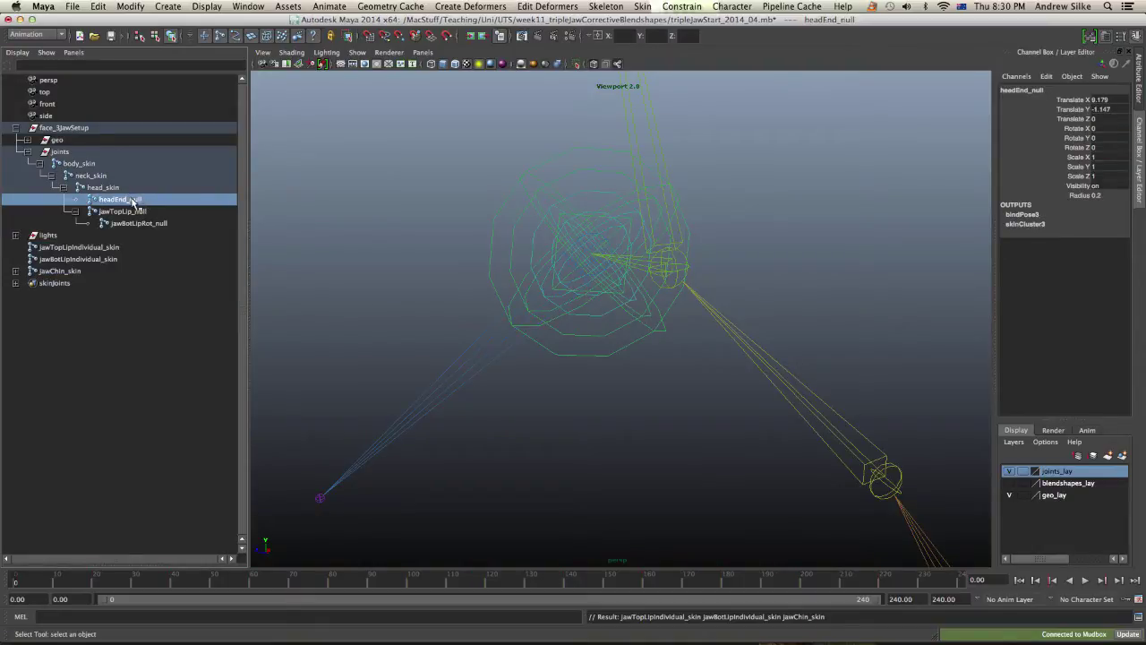
click(134, 211)
click(135, 223)
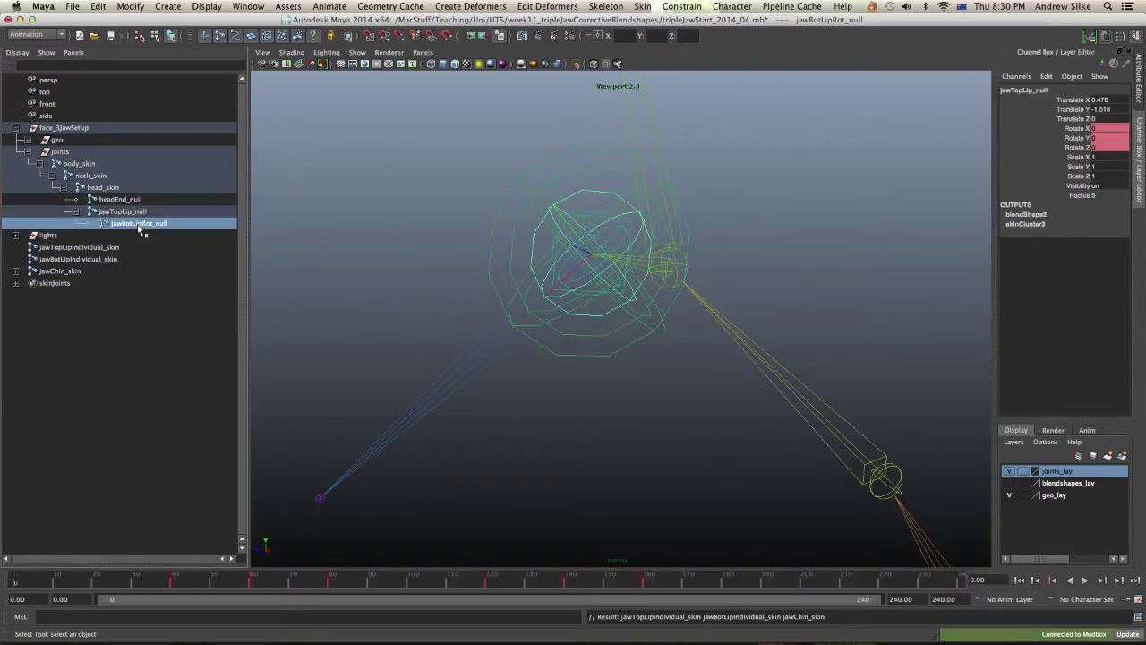
click(130, 200)
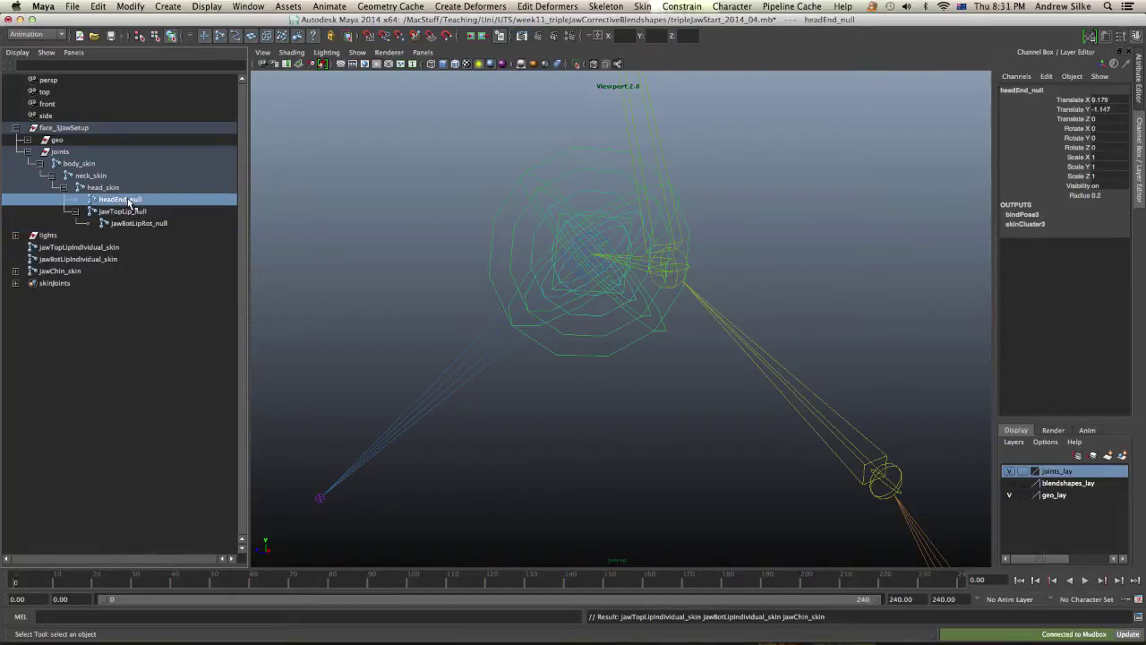
click(129, 210)
key(shift+p)
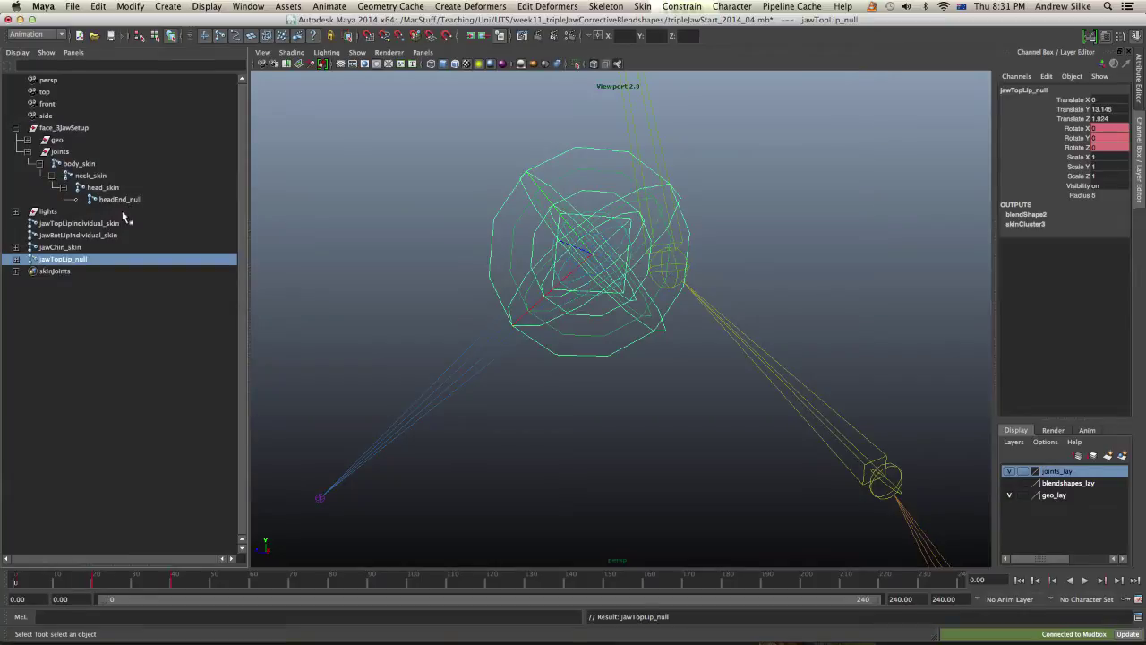
Parent jawTopLipIndividual_skin, jawBotLipIndividual_skin and jawChin_skin under headEnd_null.
click(96, 224)
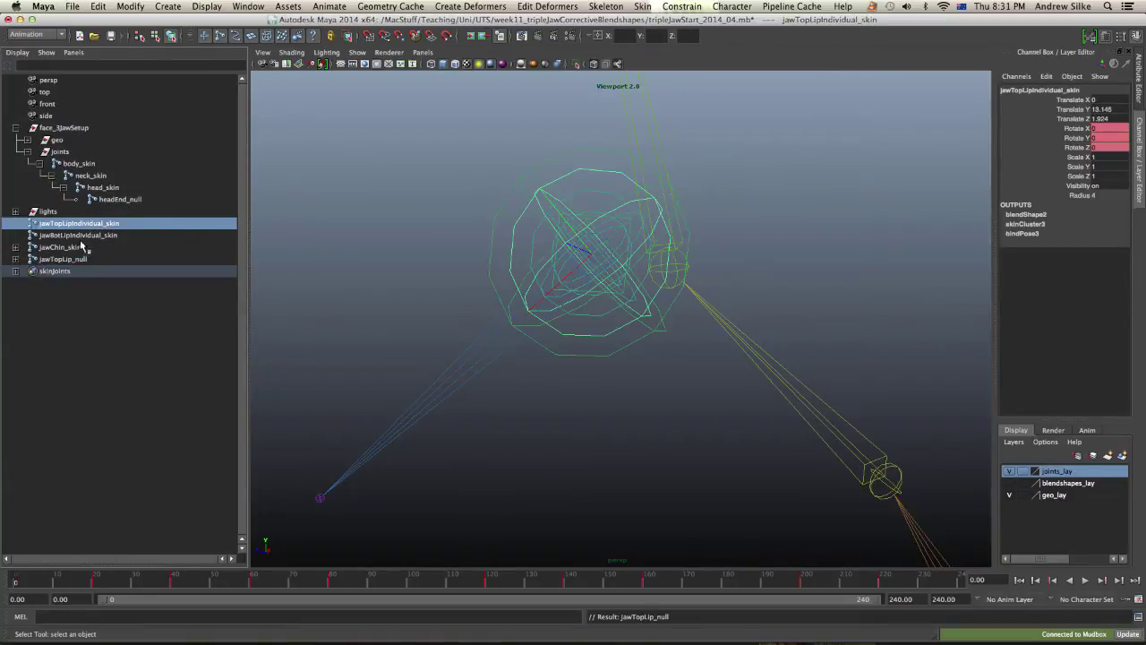
click(79, 247)
ctrl+click(79, 237)
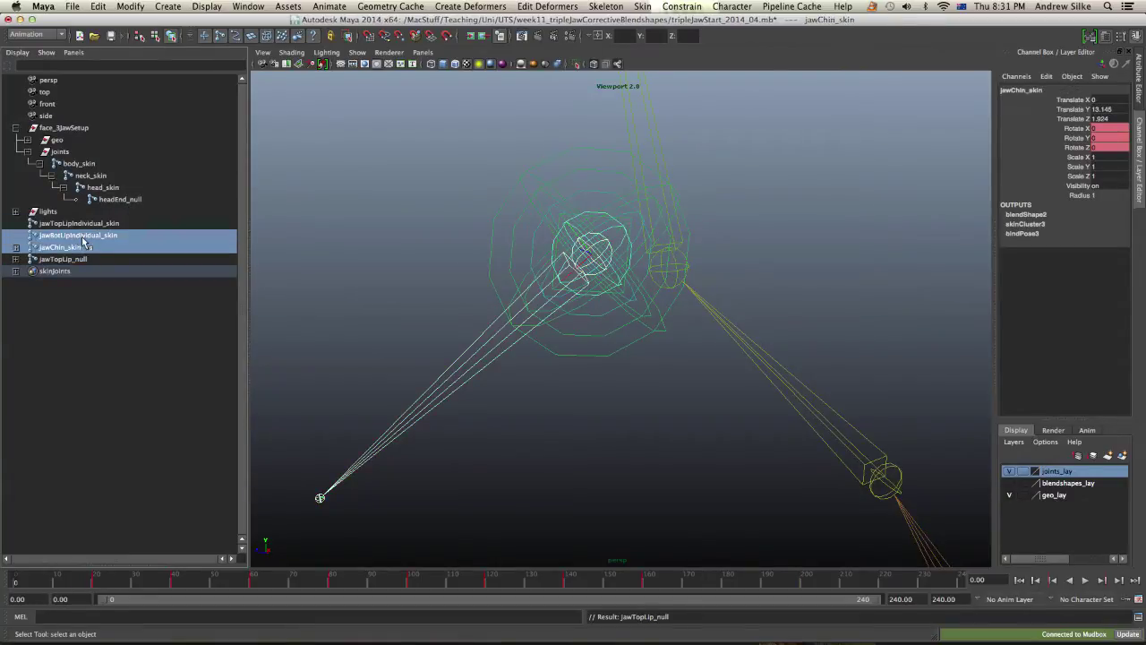
ctrl+click(85, 225)
middle_drag(96, 224, 118, 204)
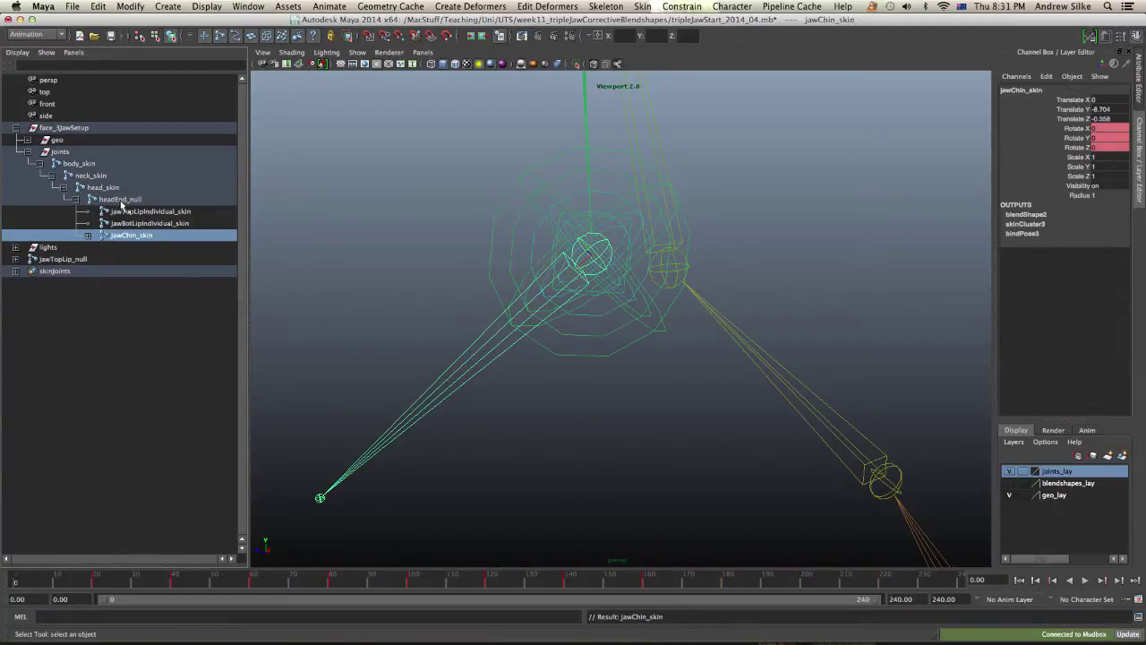
Examine headEnd_null, its three child skin joints and the separate jawTopLip_null by selecting them individually in the hierarchy.
click(122, 200)
click(128, 212)
click(132, 203)
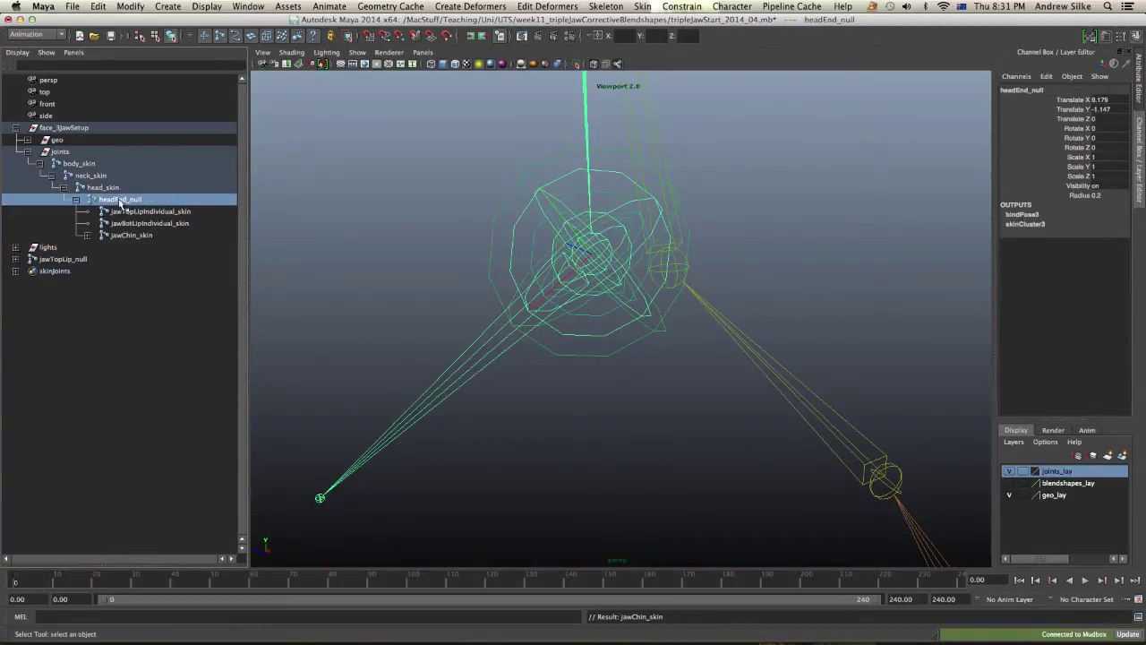
click(134, 223)
click(135, 234)
click(138, 223)
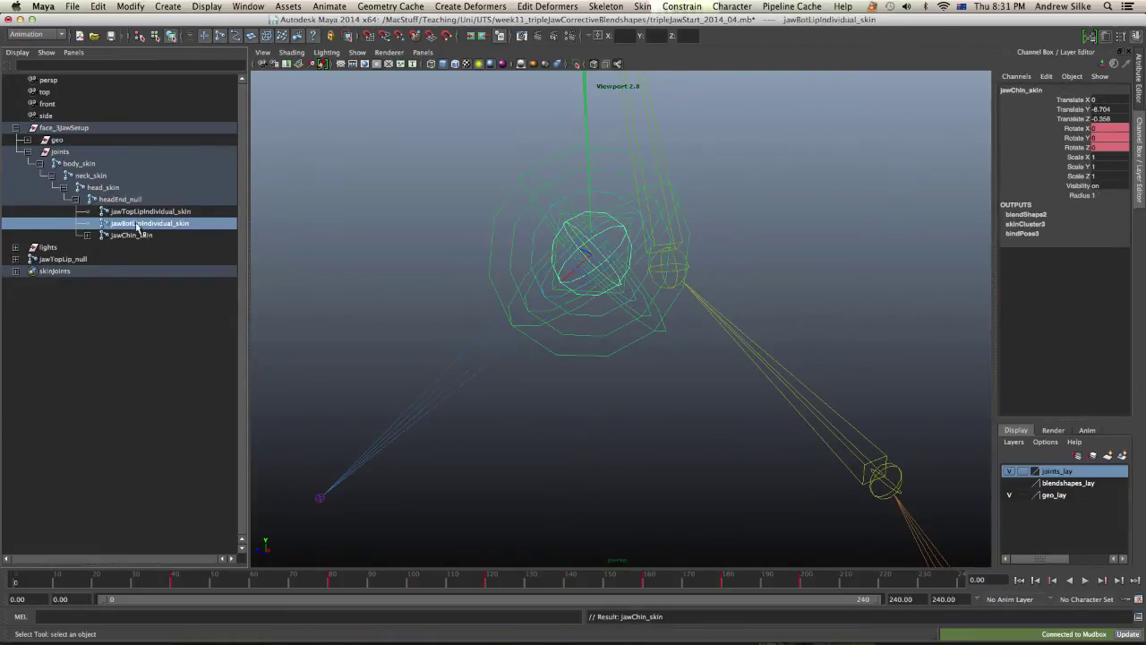
click(141, 213)
click(144, 223)
click(143, 234)
click(115, 258)
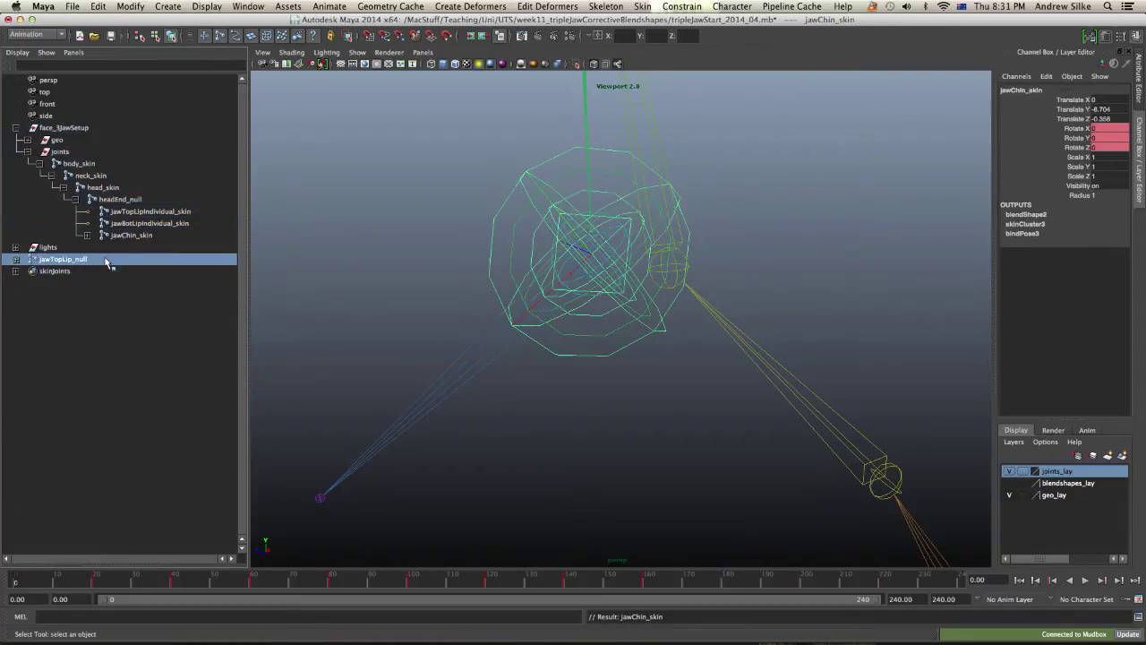
Expand jawTopLip_null and hide it together with its child jawBotLipRot_null.
click(15, 258)
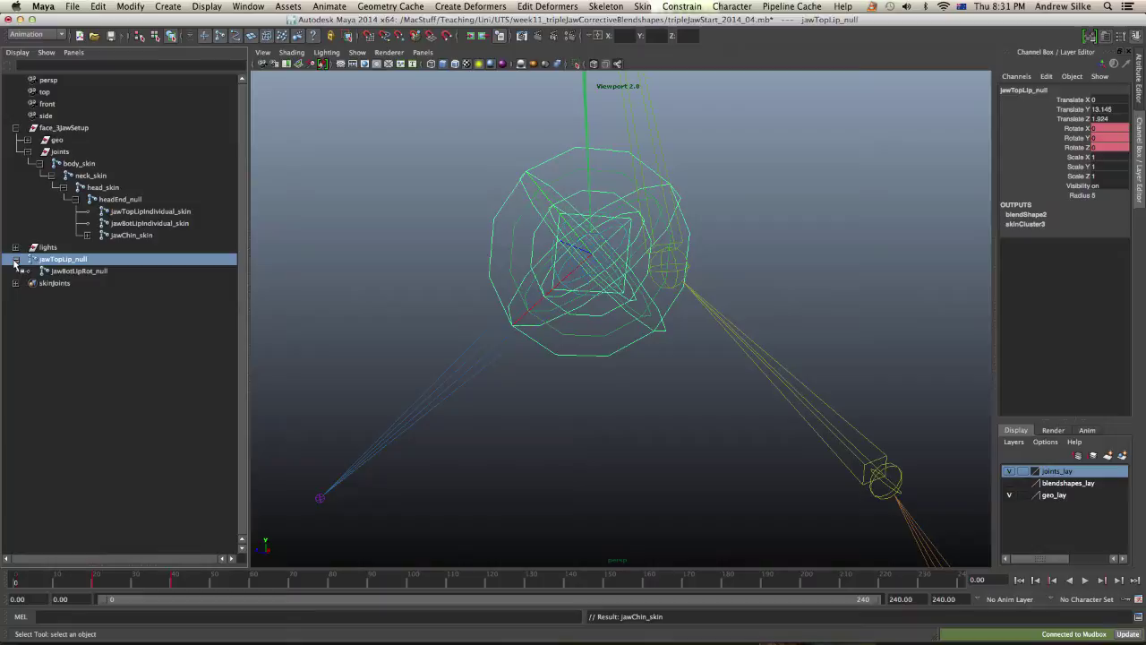
click(64, 271)
shift+click(83, 260)
key(ctrl+h)
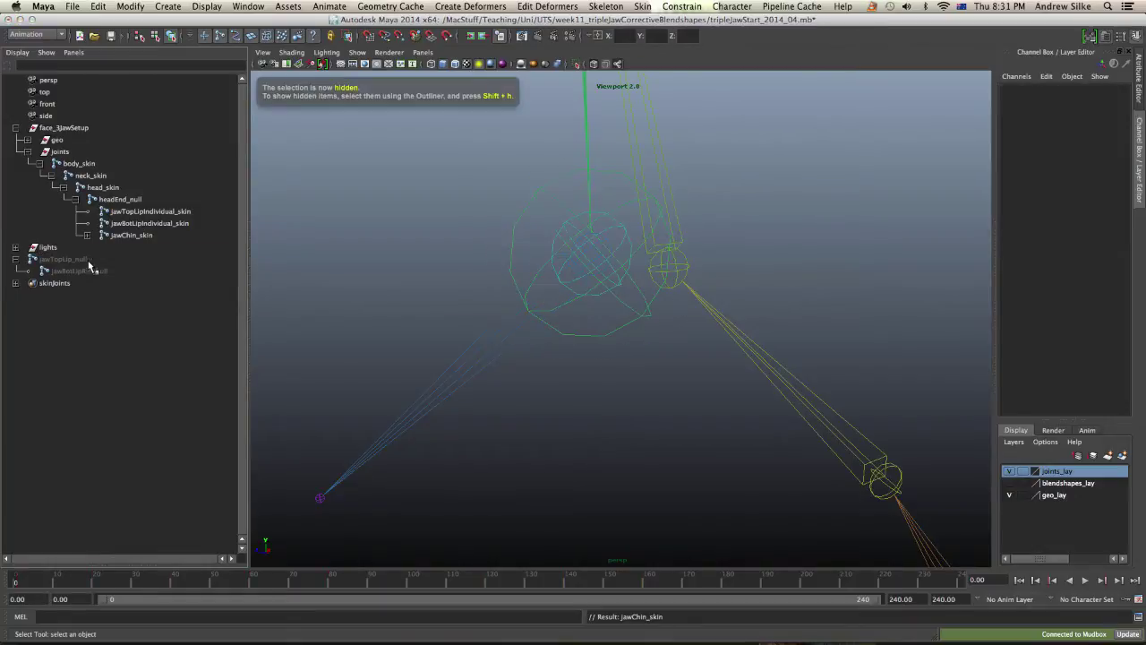
Set the radius of the jawTopLipIndividual_skin joint to 3.
click(145, 224)
click(152, 212)
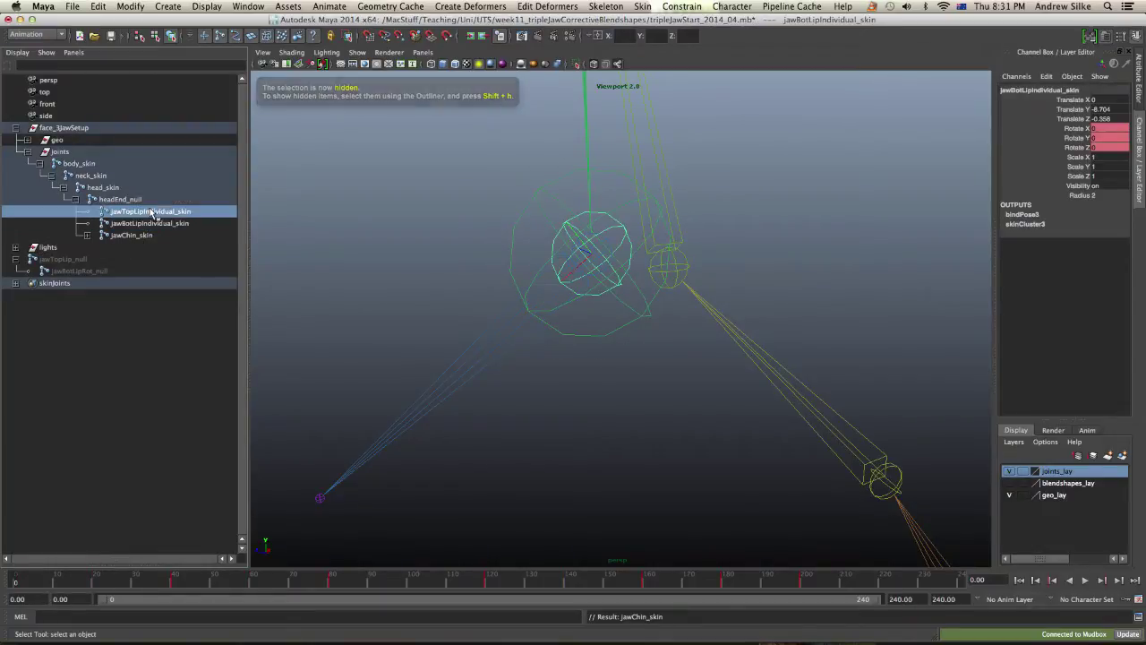
click(146, 225)
click(129, 235)
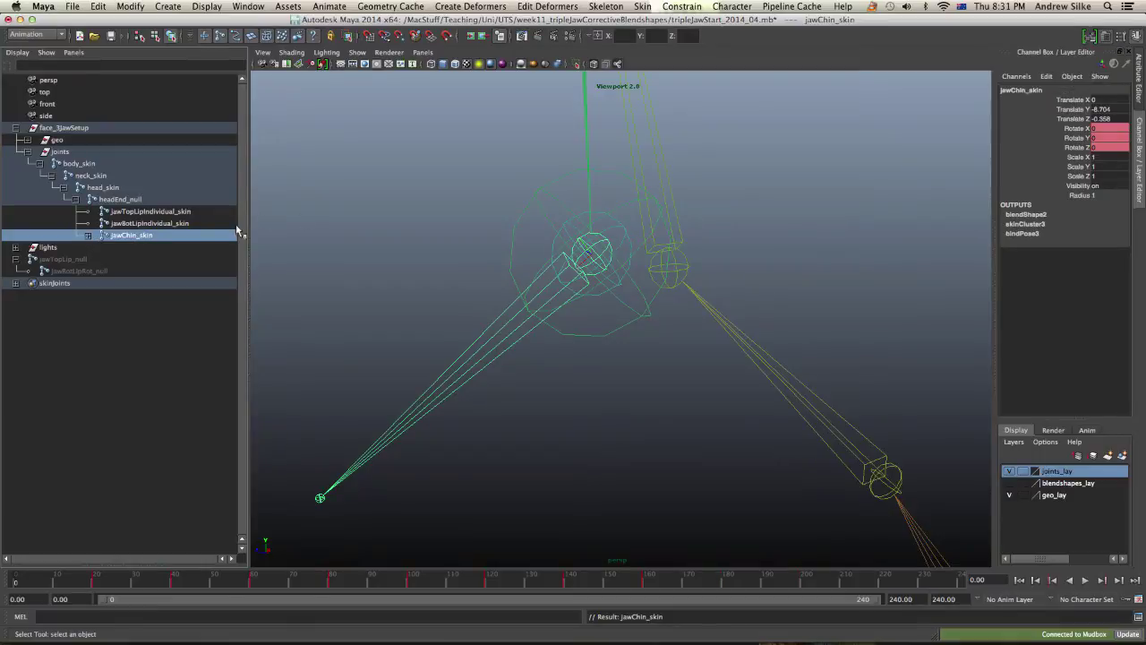
click(203, 224)
click(199, 213)
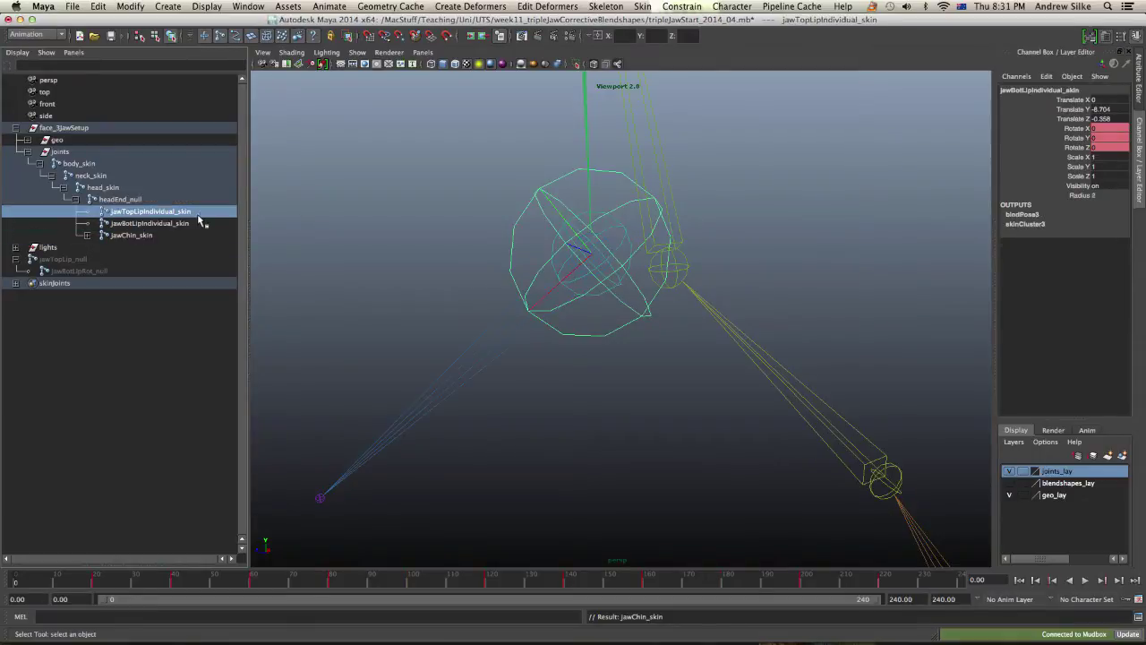
click(1106, 196)
key(Return)
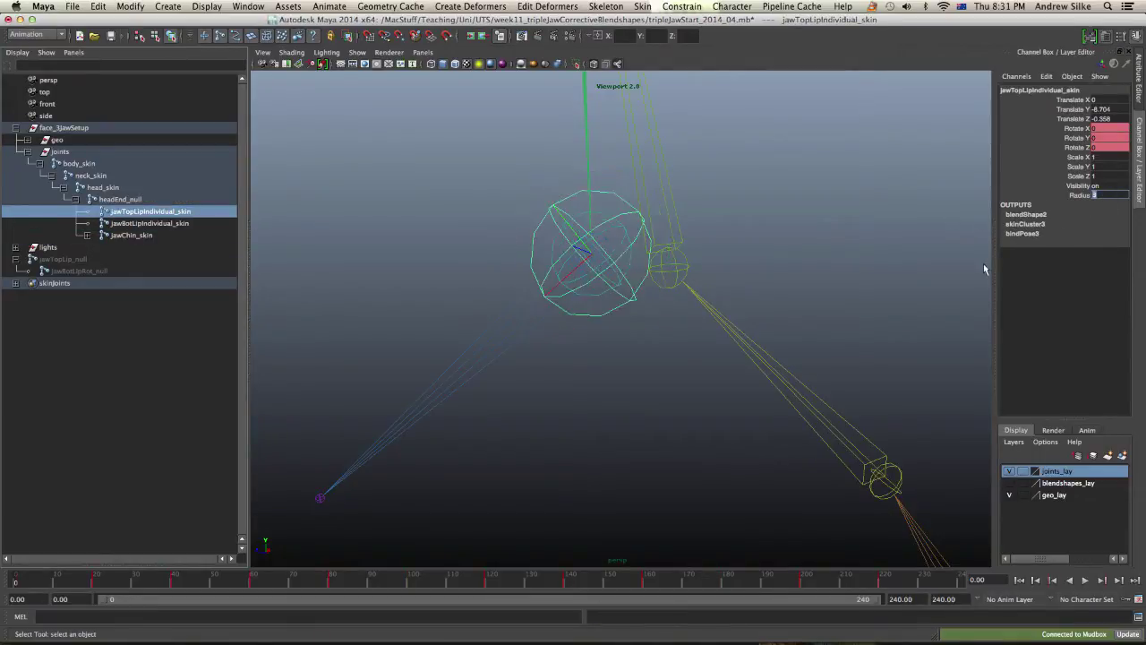
click(825, 232)
Parent jawTopLipIndividual_skin, jawBotLipIndividual_skin and jawChin_skin directly under head_skin.
click(132, 212)
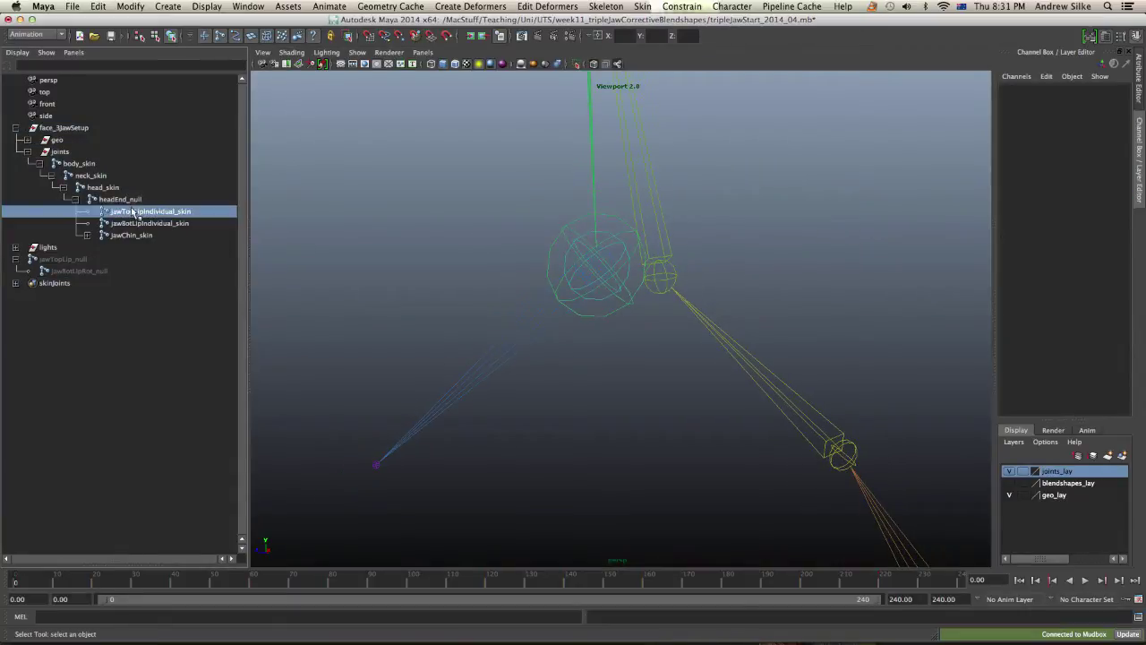
shift+click(131, 234)
alt+right_drag(811, 209, 487, 230)
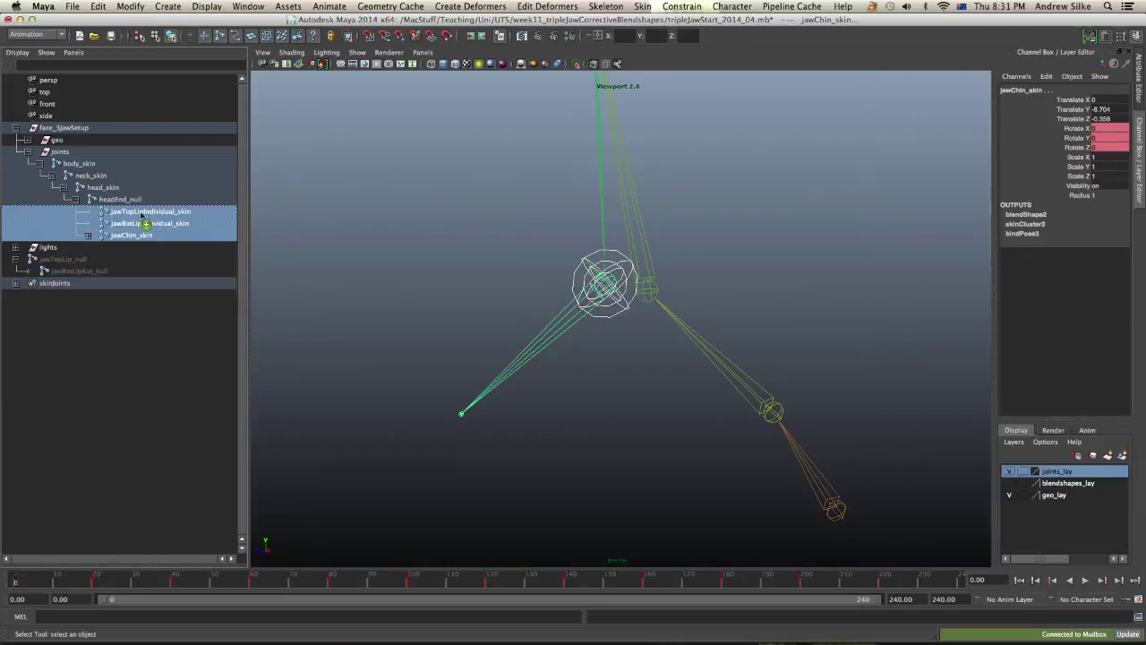
middle_drag(141, 212, 118, 192)
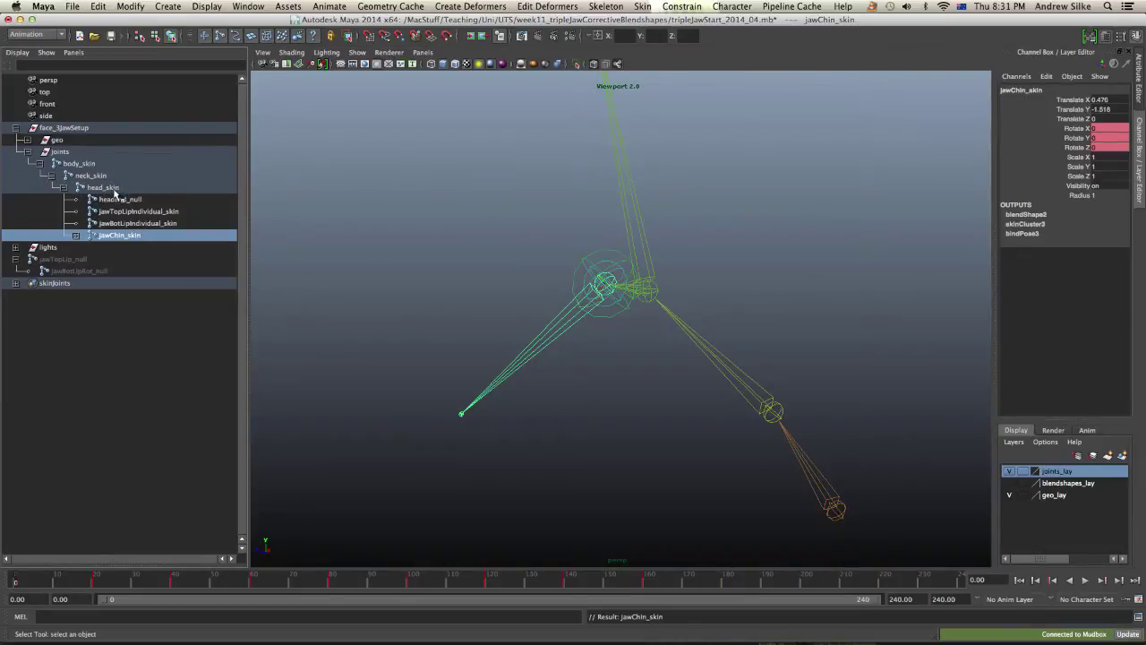
click(114, 190)
Examine the three overlapping jaw joints by selecting the top lip, bottom lip and chin joints individually in the viewport and the hierarchy.
alt+drag(507, 241, 781, 245)
click(493, 238)
click(620, 218)
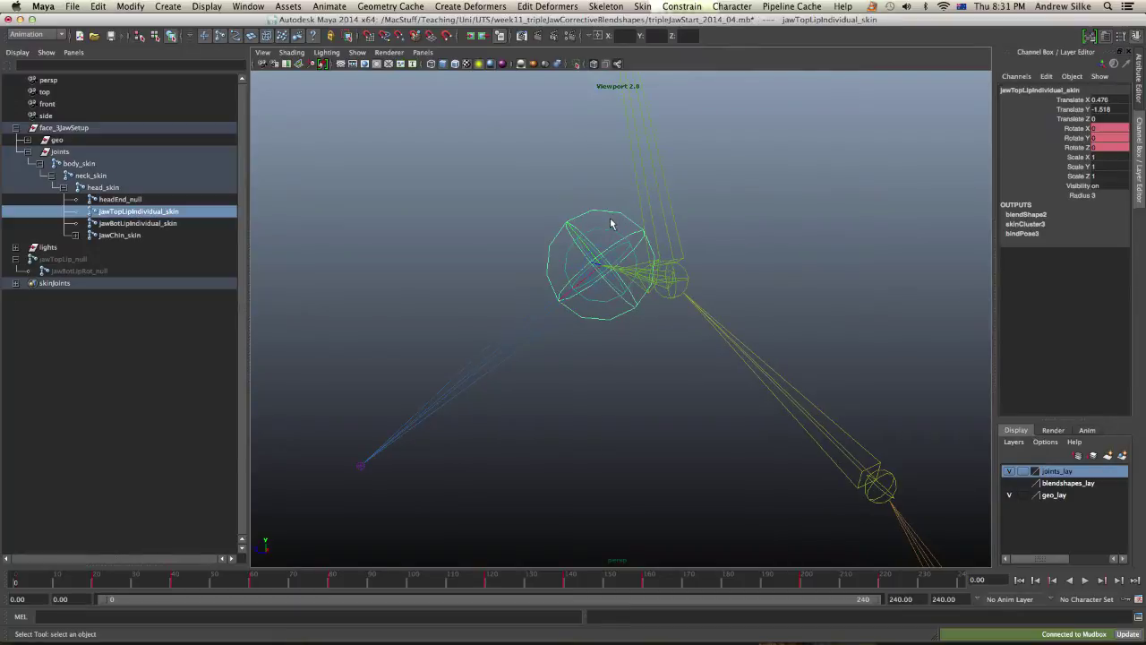
click(608, 235)
click(618, 236)
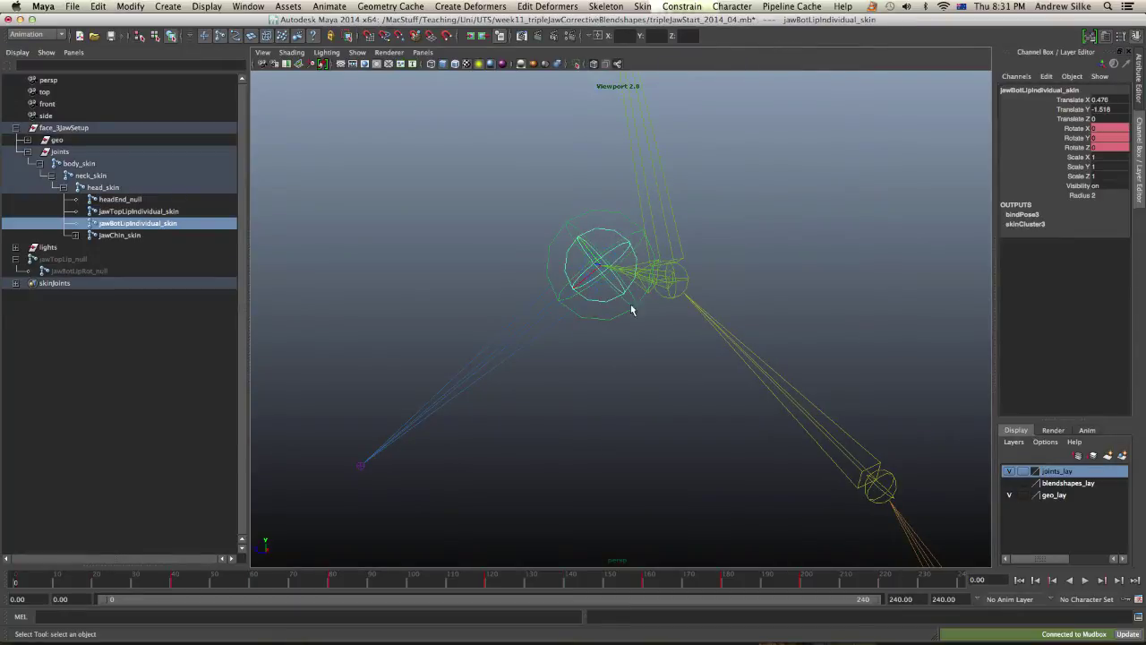
click(632, 308)
click(599, 256)
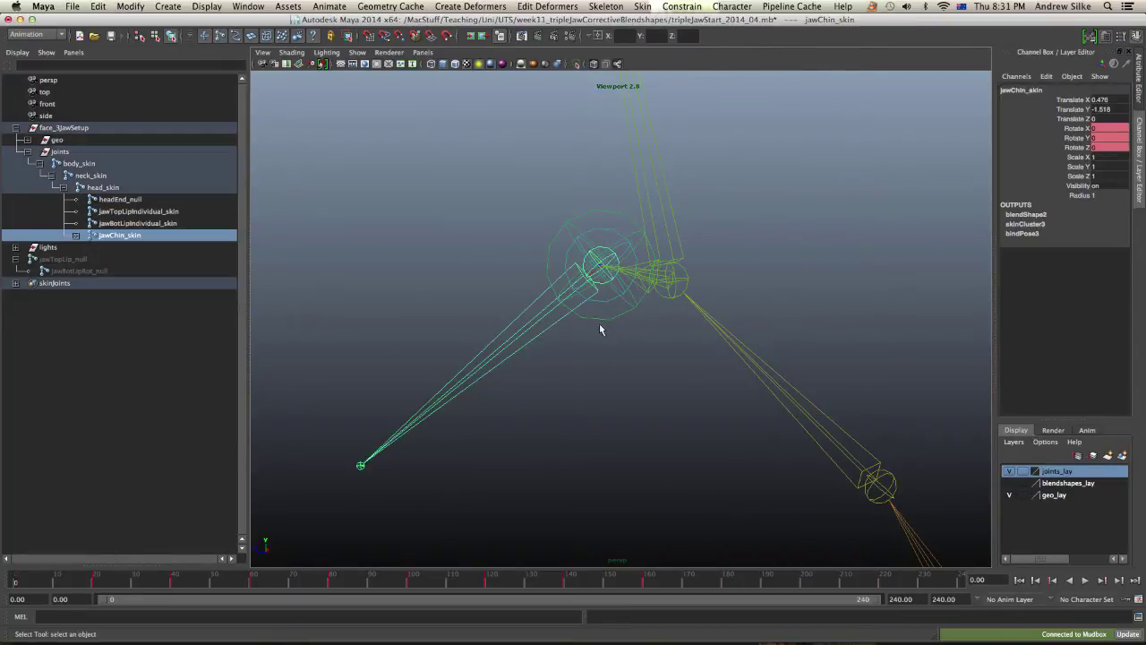
alt+drag(602, 208, 625, 228)
alt+drag(576, 319, 515, 244)
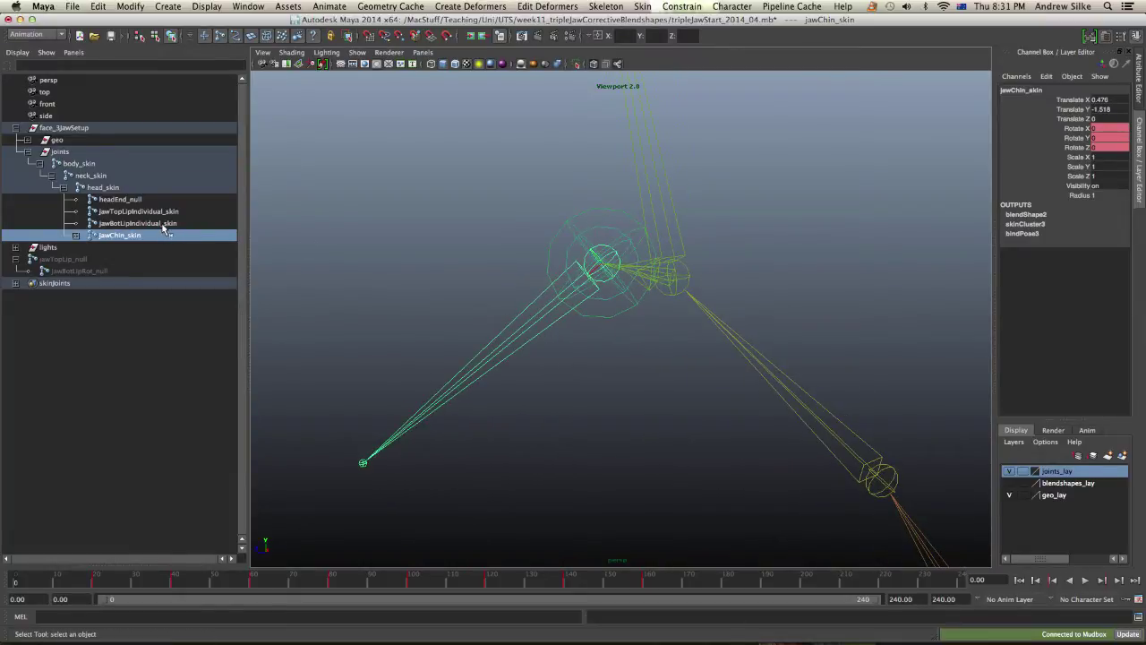
click(164, 222)
click(157, 211)
click(161, 223)
click(121, 235)
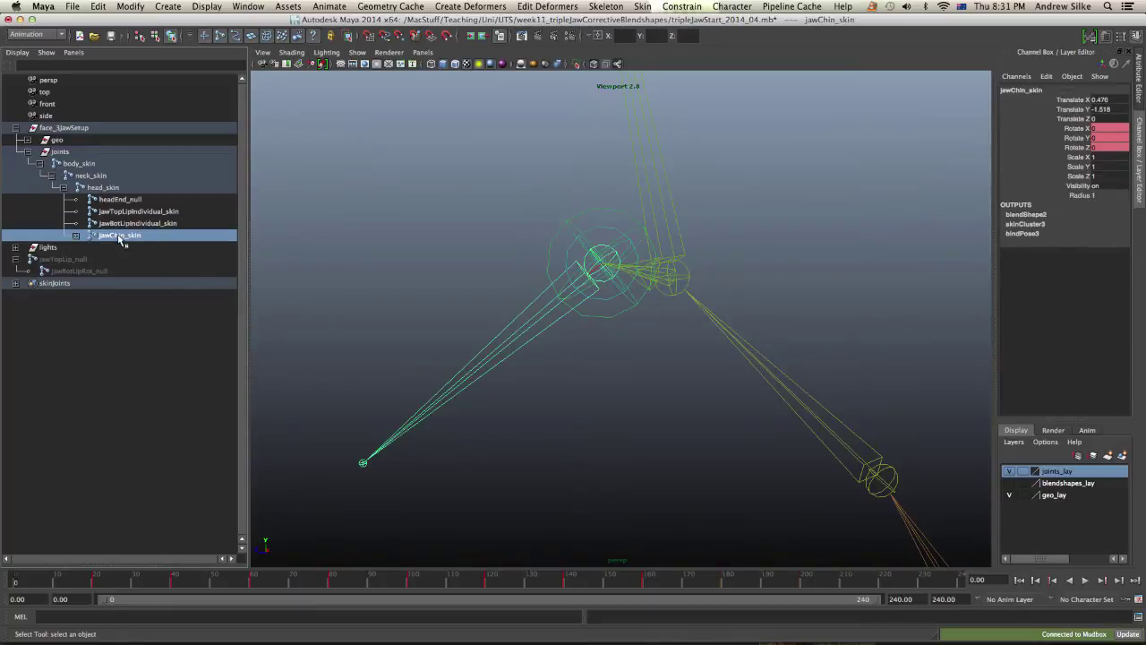
alt+drag(416, 253, 461, 256)
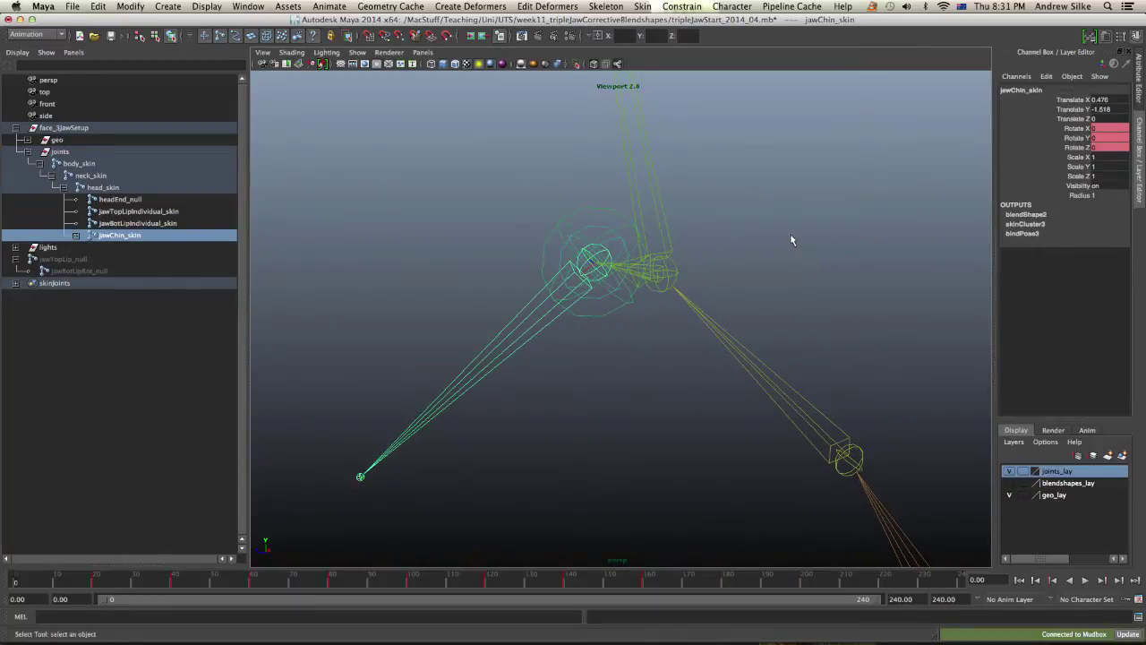
Test-rotate jawTopLipIndividual_skin with the shaded head visible to check the upper lip's deformation, restoring the joint's neutral pose.
drag(791, 234, 671, 265)
alt+right_drag(671, 266, 425, 274)
alt+drag(424, 274, 447, 271)
alt+right_drag(595, 273, 690, 271)
alt+drag(626, 272, 619, 275)
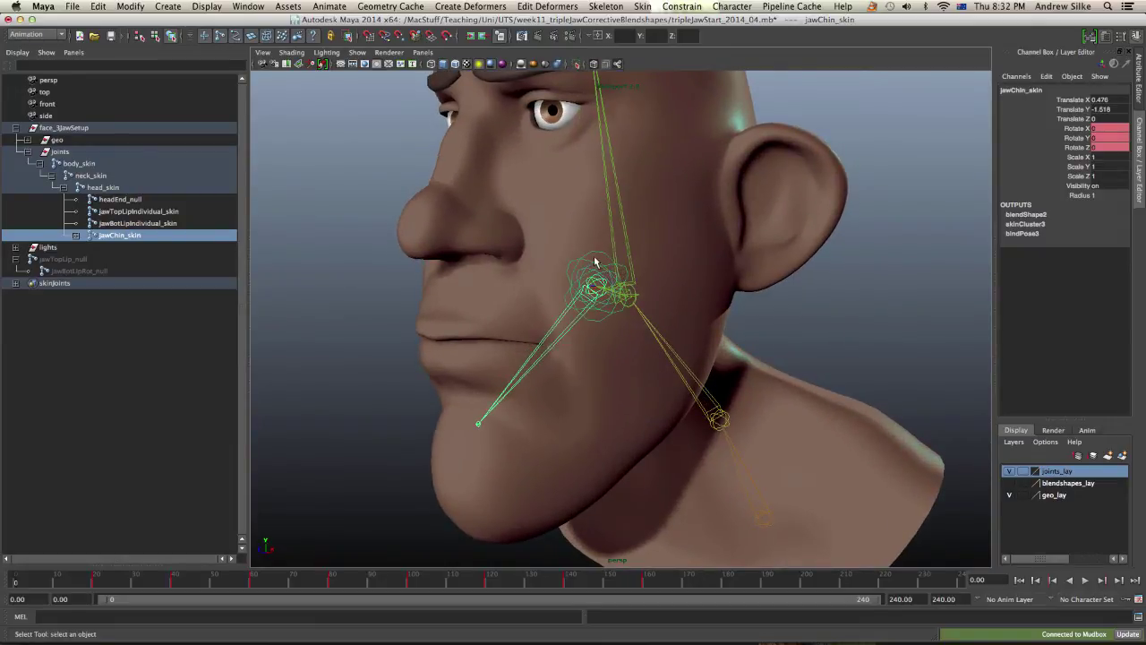
click(591, 257)
key(e)
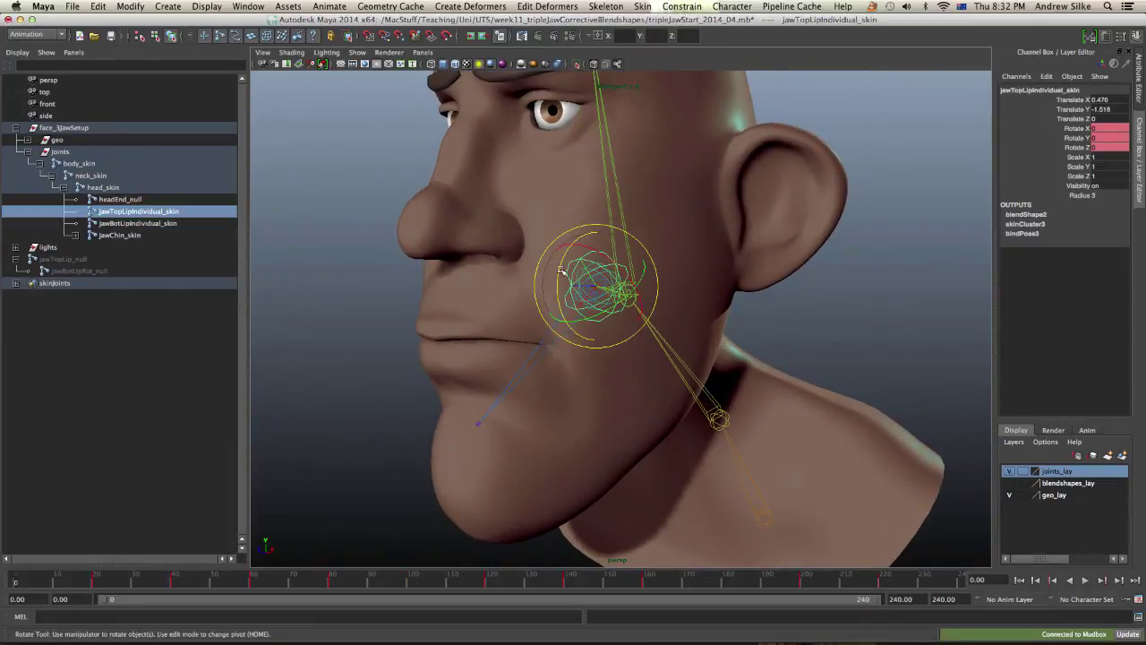
drag(561, 263, 570, 261)
key(q)
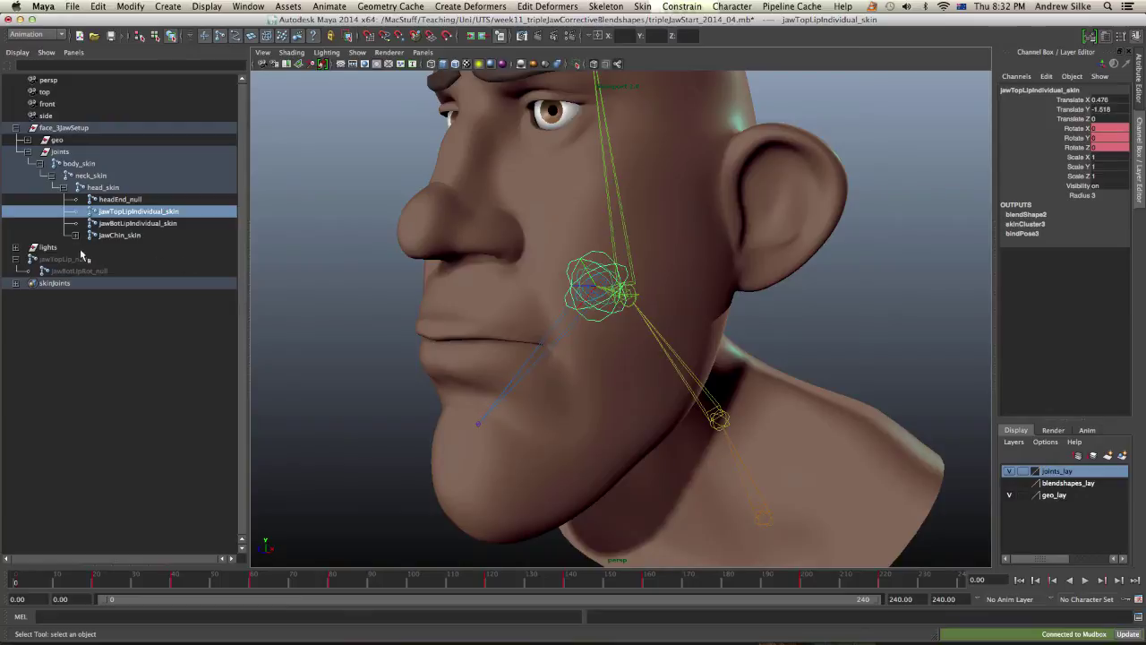
Mute the blendShape2 channels of the face mesh from chinUpFix_deltaExtracted through the lipUpIndividualFix channel.
click(455, 240)
click(1027, 233)
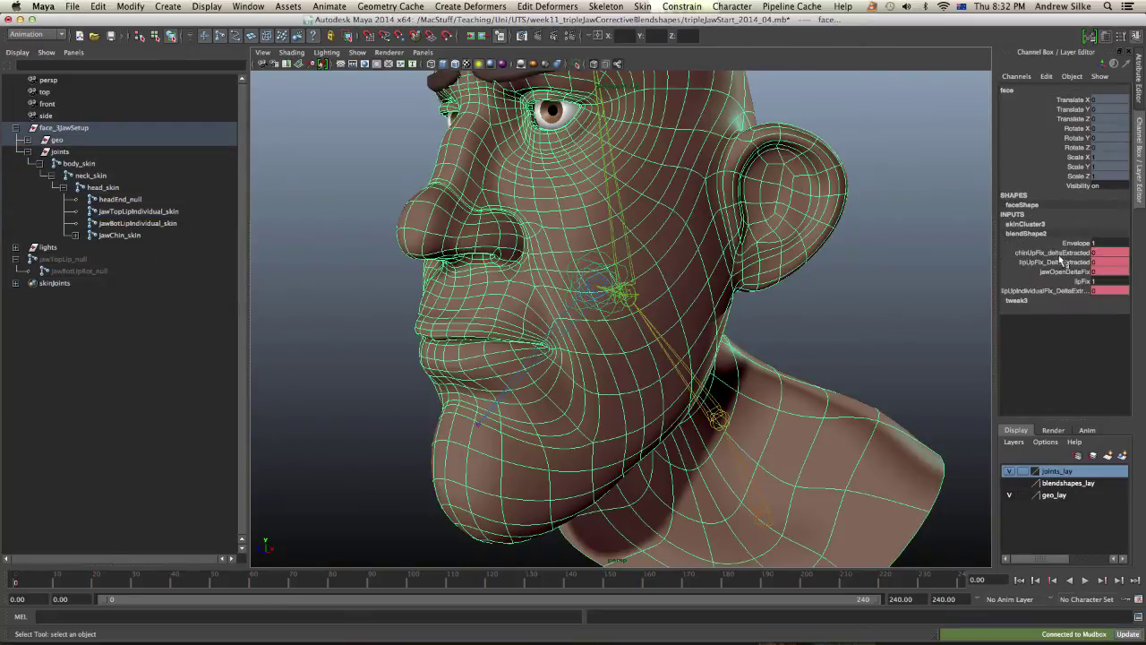
drag(1064, 252, 1068, 293)
right_click(1068, 269)
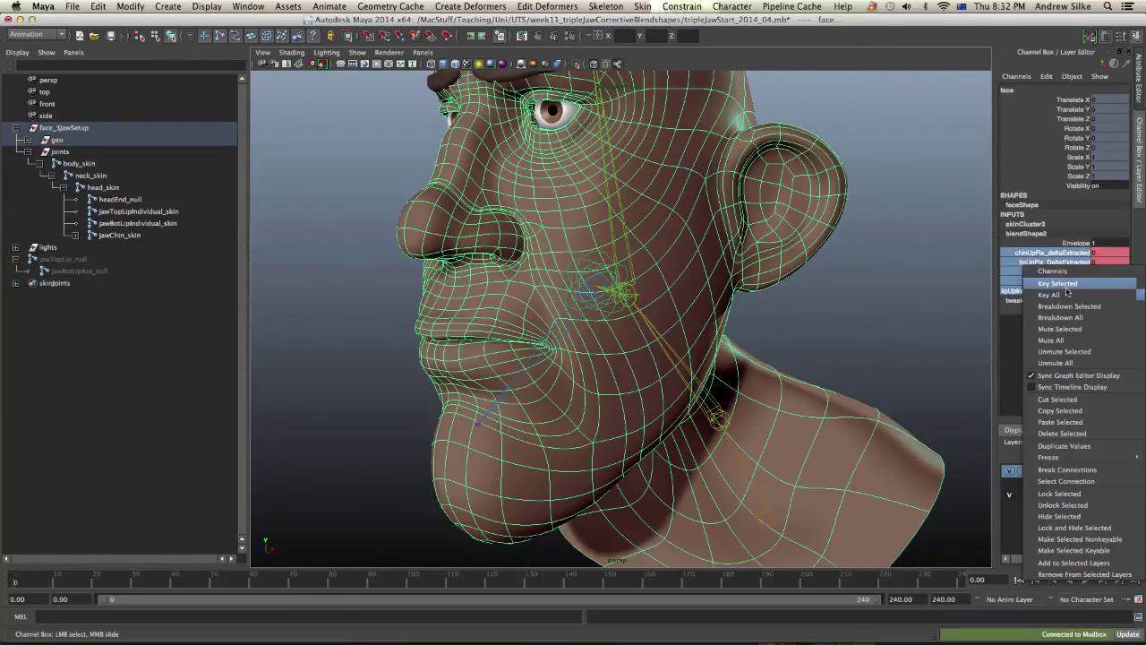
click(1061, 328)
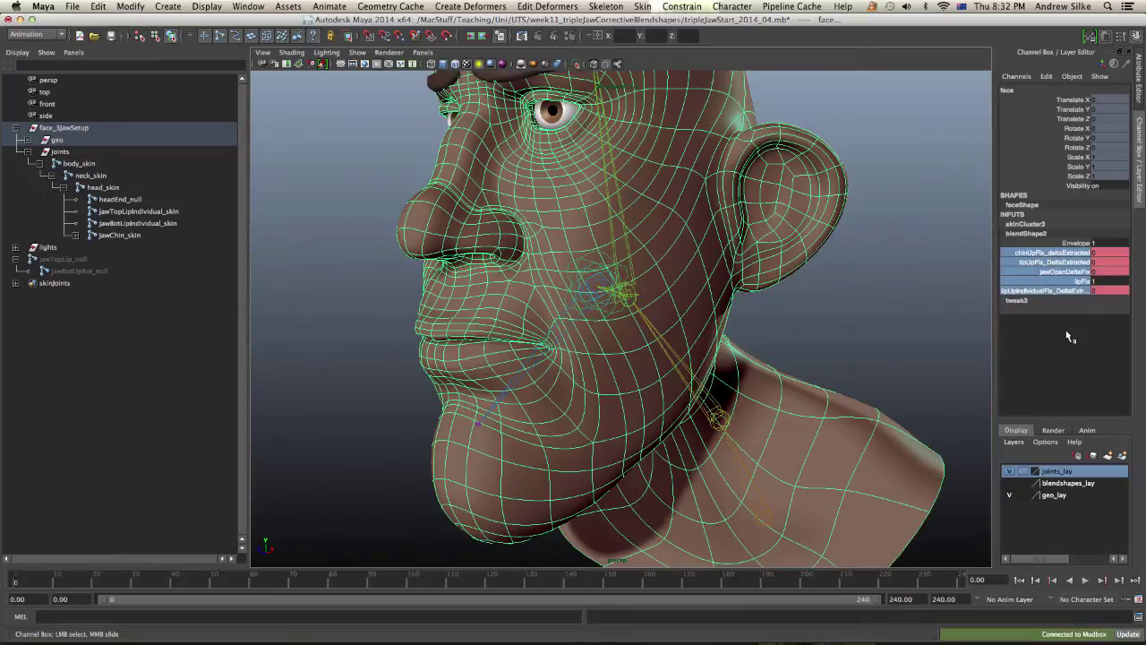
Test-rotate jawTopLipIndividual_skin by about 17.4 degrees in Z and then jawBotLipIndividual_skin, undoing the rotations, and select jawChin_skin.
click(616, 288)
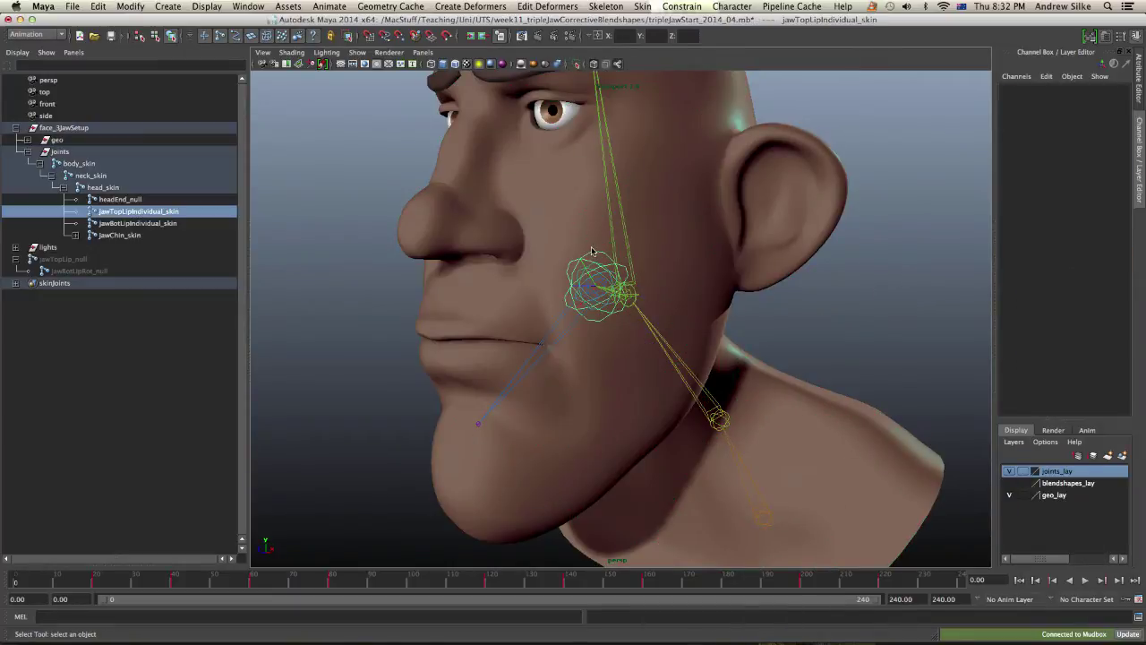
key(e)
drag(591, 269, 569, 261)
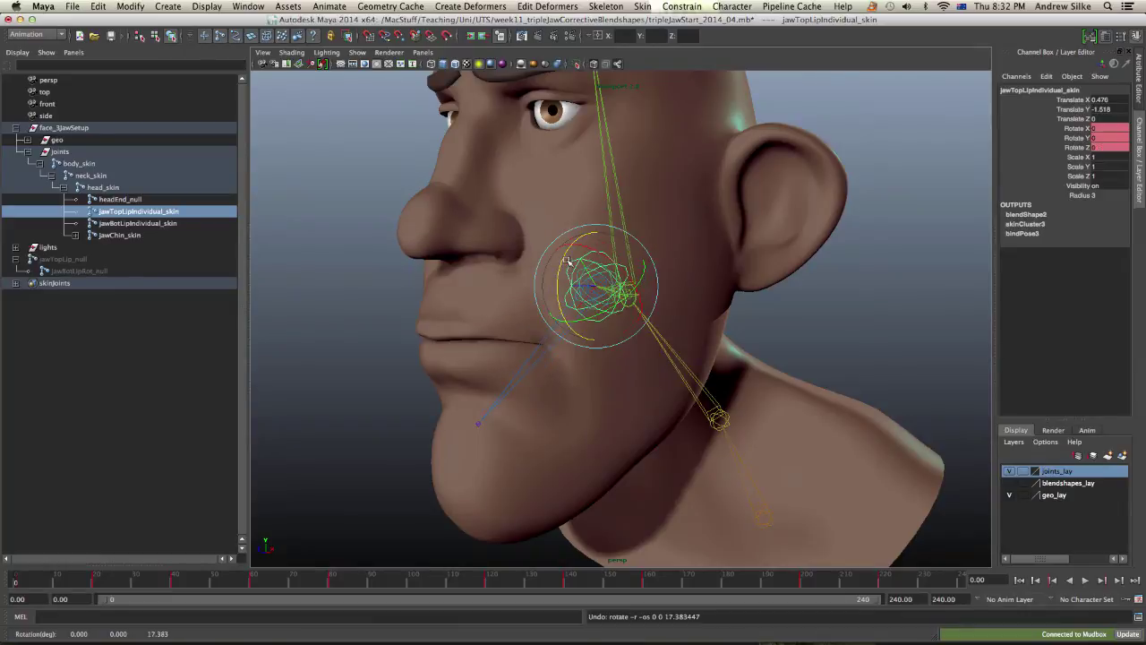
click(143, 223)
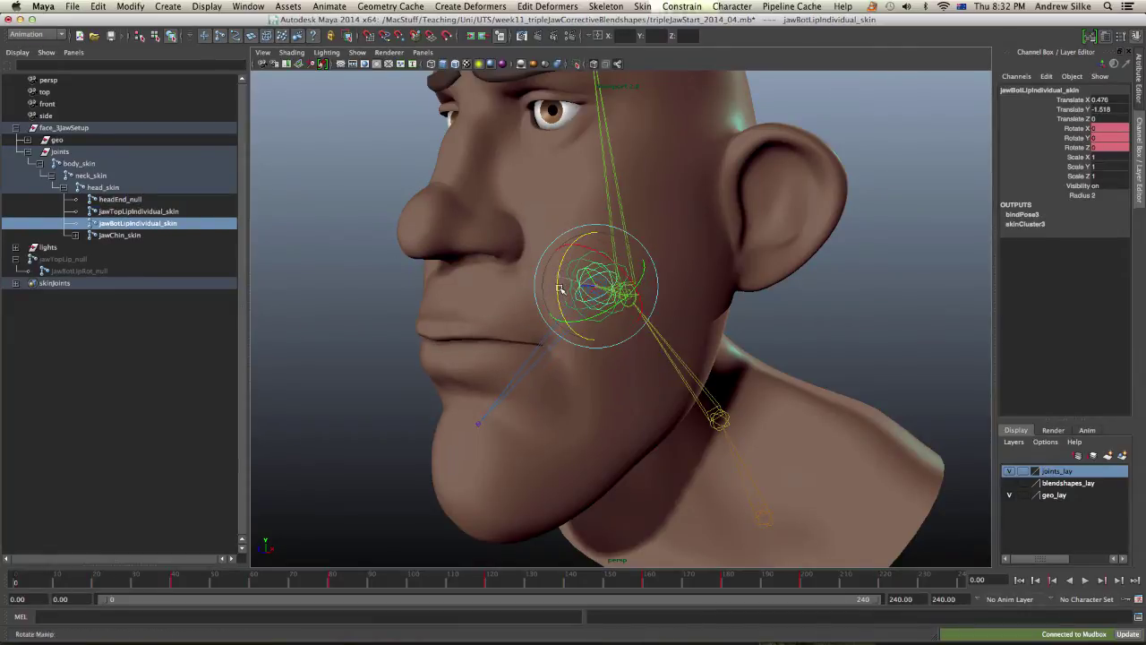
mouse_move(563, 276)
mouse_down()
mouse_move(594, 266)
mouse_move(551, 280)
mouse_move(529, 273)
mouse_move(547, 276)
mouse_up()
click(105, 235)
key(q)
View the body_skin influence on the face mesh with the Paint Skin Weights Tool, then enlarge the perspective view and leave the tool.
click(710, 238)
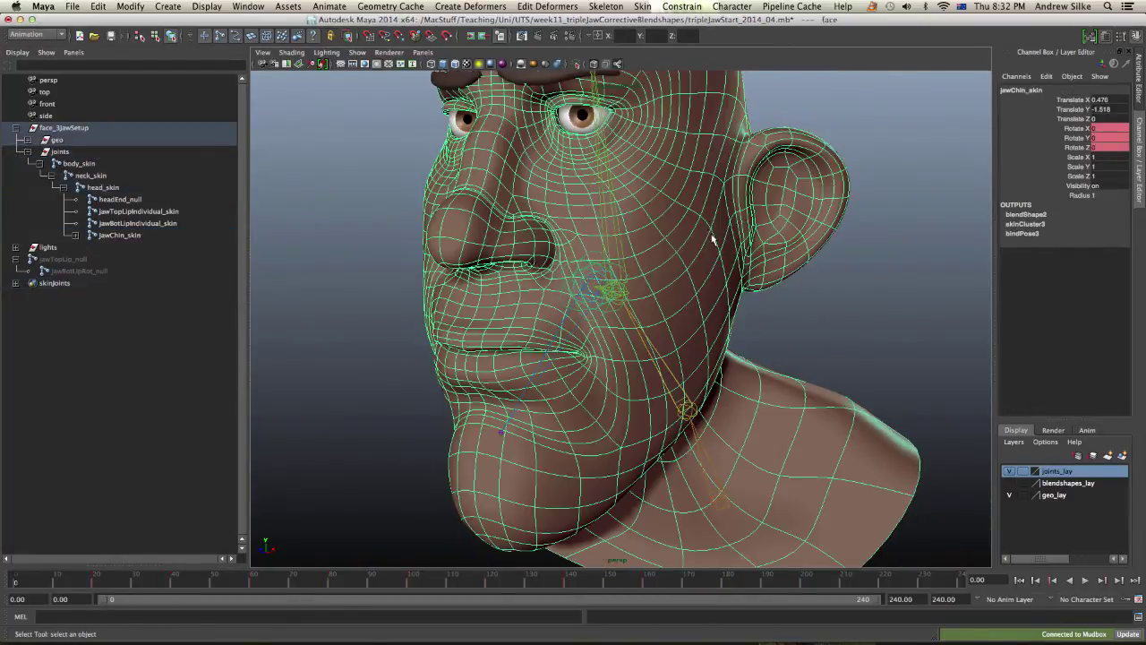
right_click(710, 218)
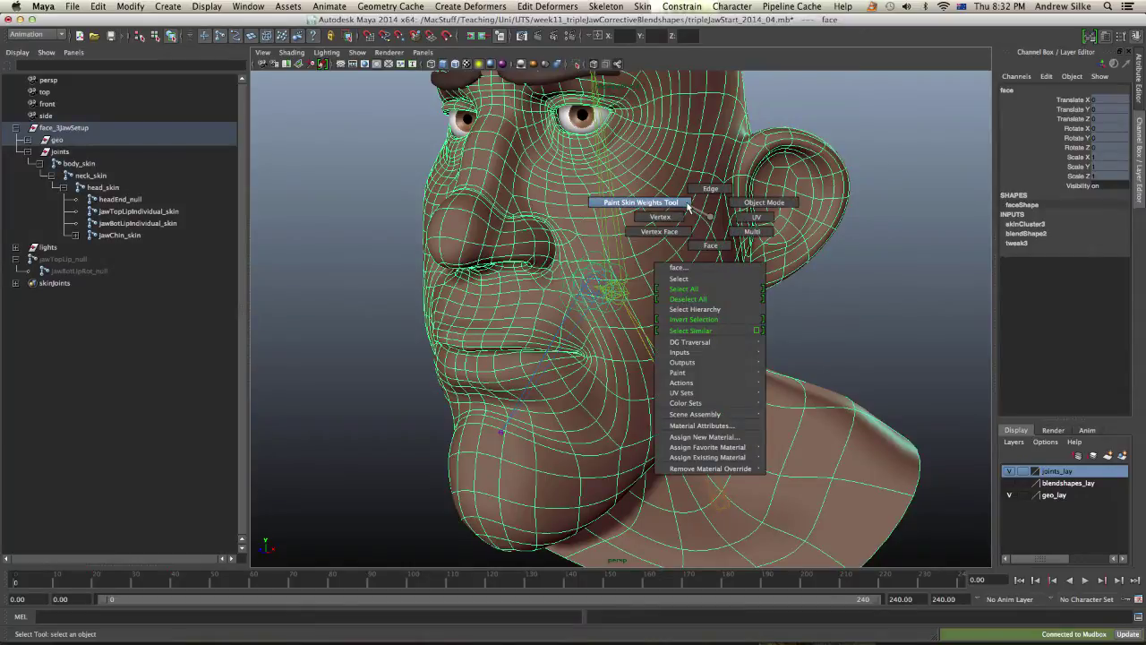
click(688, 205)
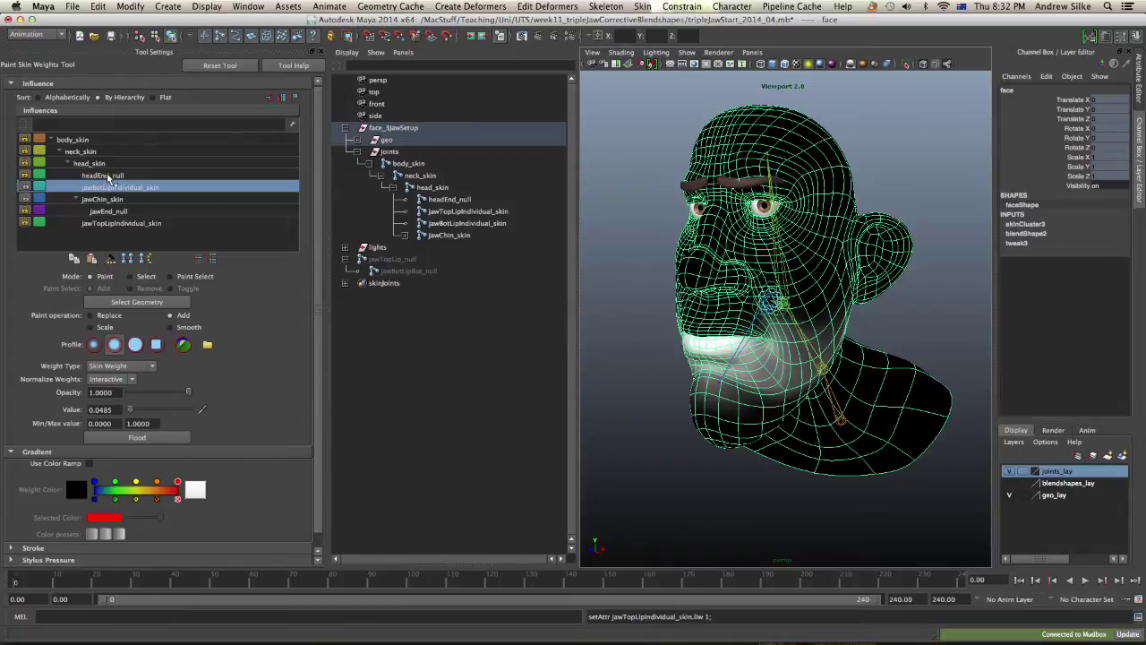
click(99, 140)
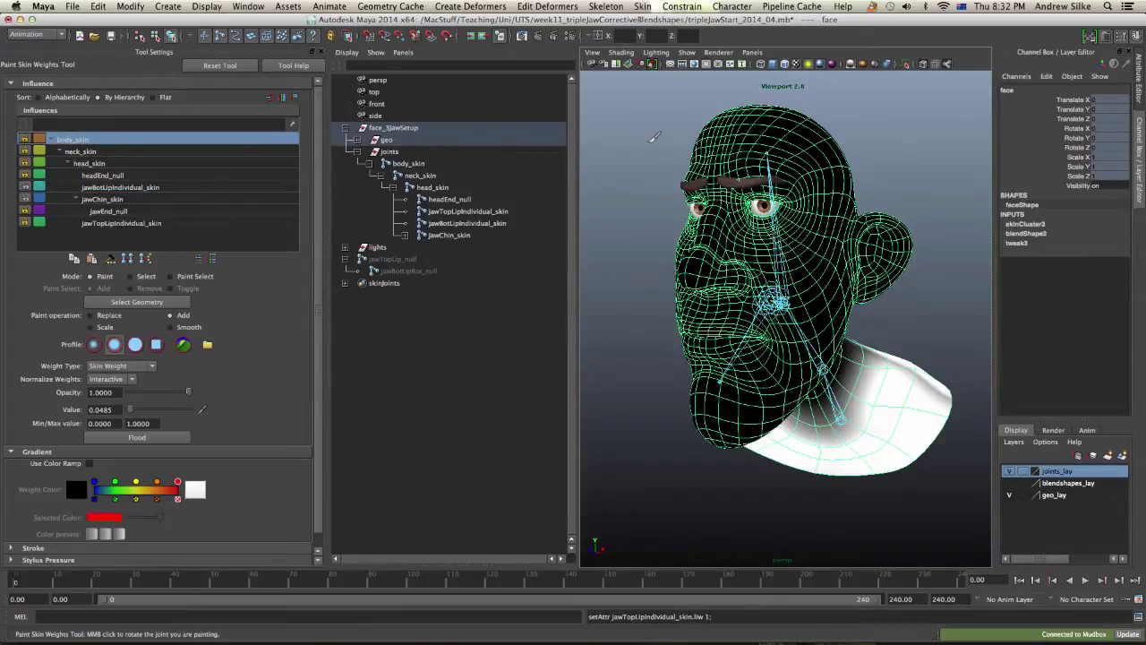
middle_click(654, 135)
key(space)
key(q)
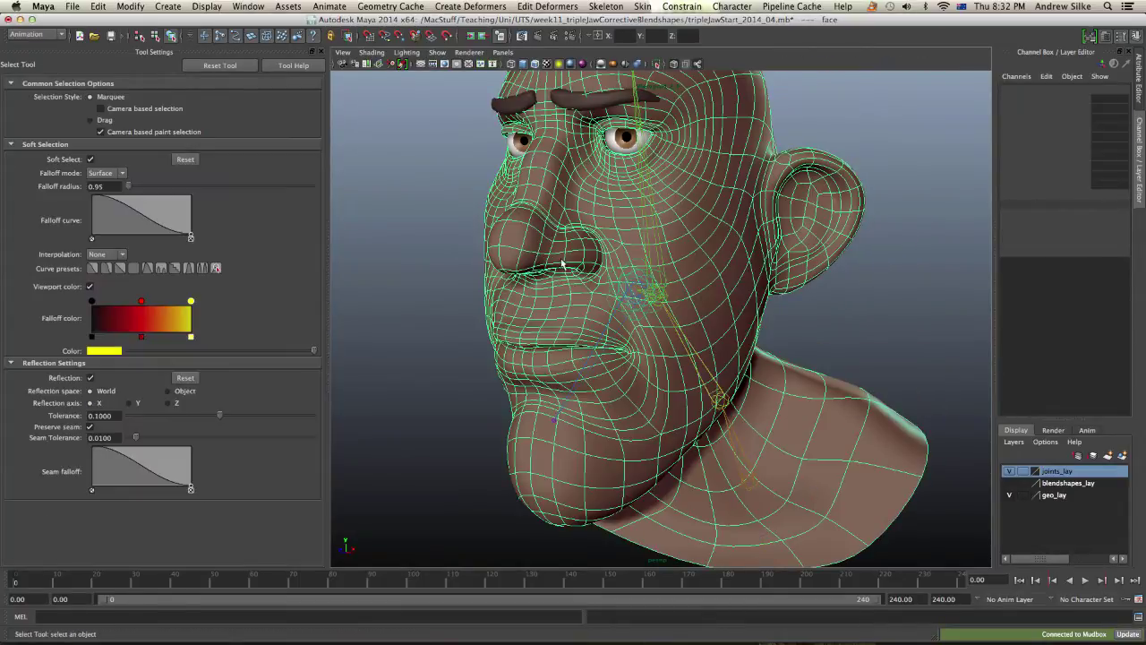
Reopen the Paint Skin Weights Tool on the face and inspect the influences of headEnd_null, jawEnd_null and jawTopLipIndividual_skin.
right_drag(559, 260, 529, 243)
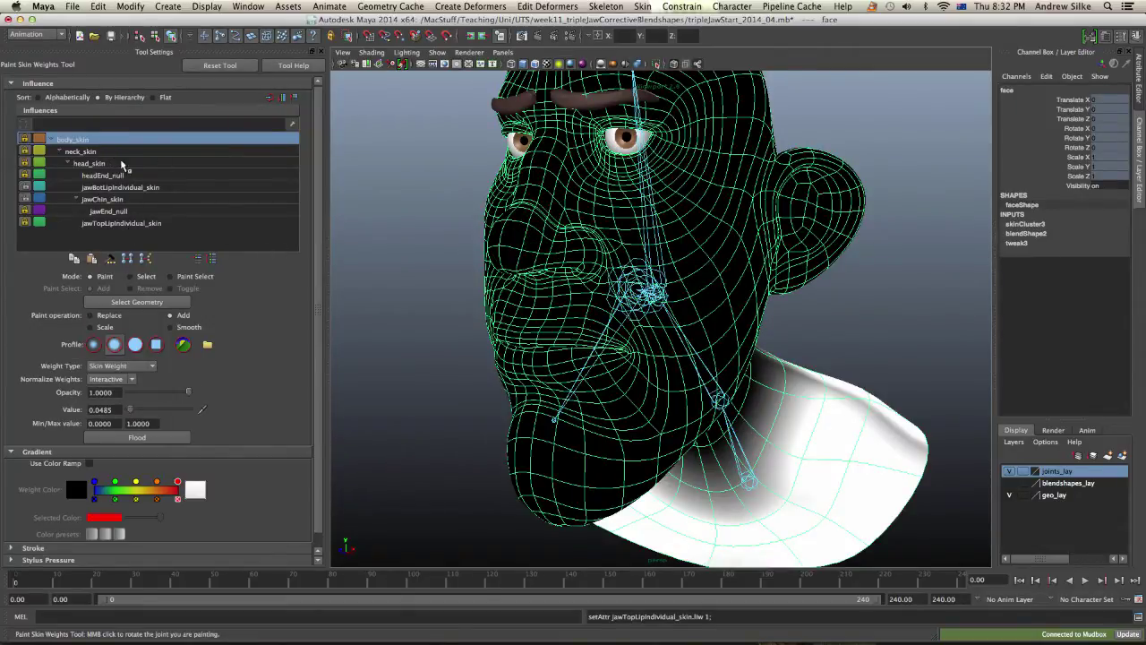
click(129, 179)
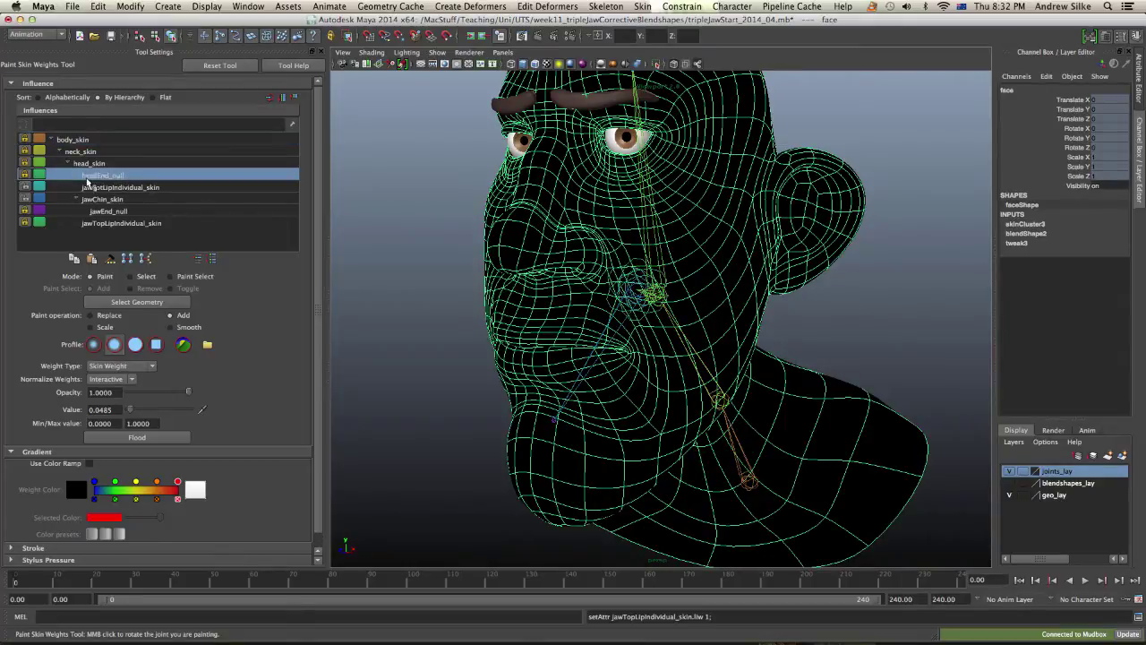
alt+drag(563, 261, 602, 267)
alt+right_drag(880, 245, 799, 258)
alt+drag(810, 262, 698, 253)
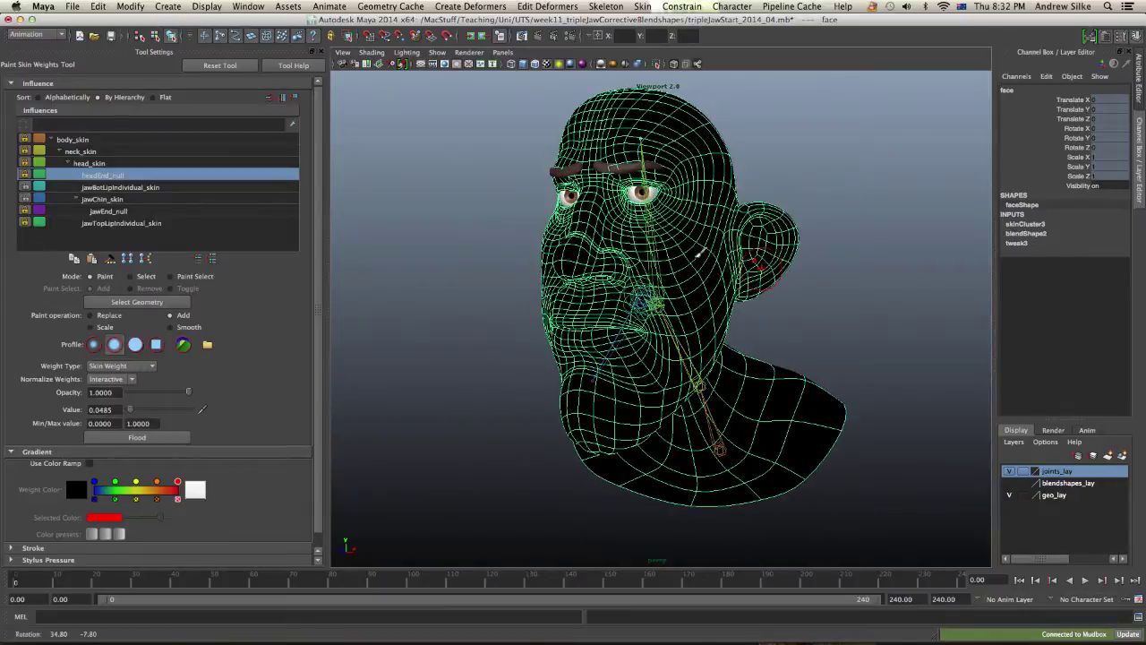
alt+right_drag(741, 251, 794, 259)
mouse_move(794, 260)
alt+mouse_down()
mouse_move(775, 262)
mouse_move(811, 273)
alt+mouse_up()
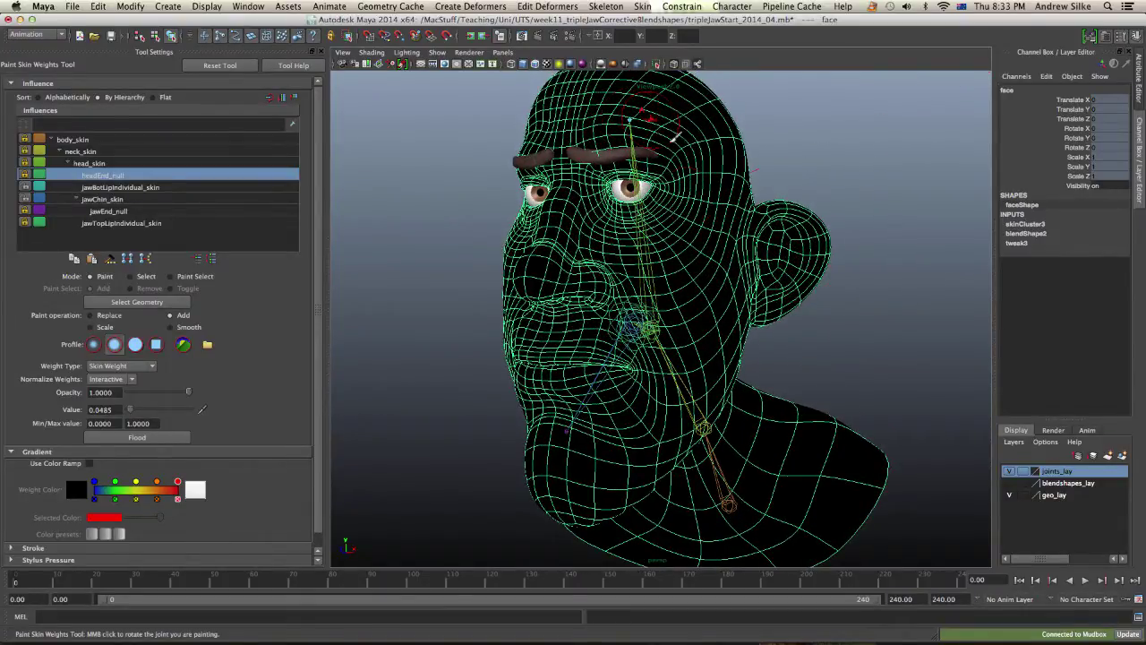
click(108, 213)
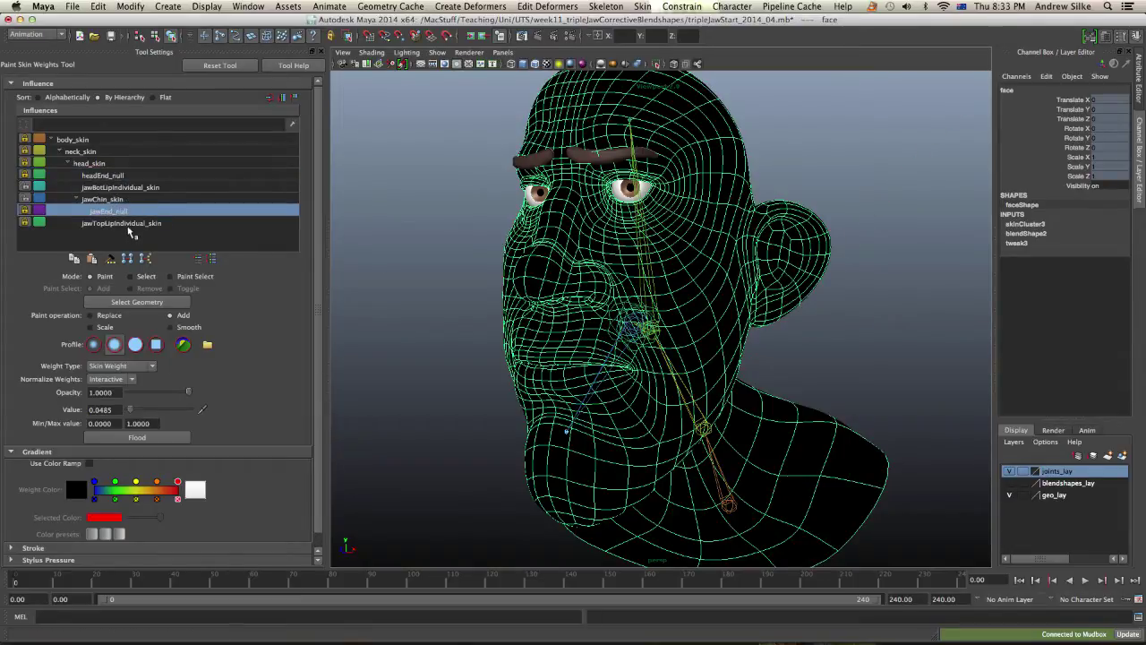
click(128, 224)
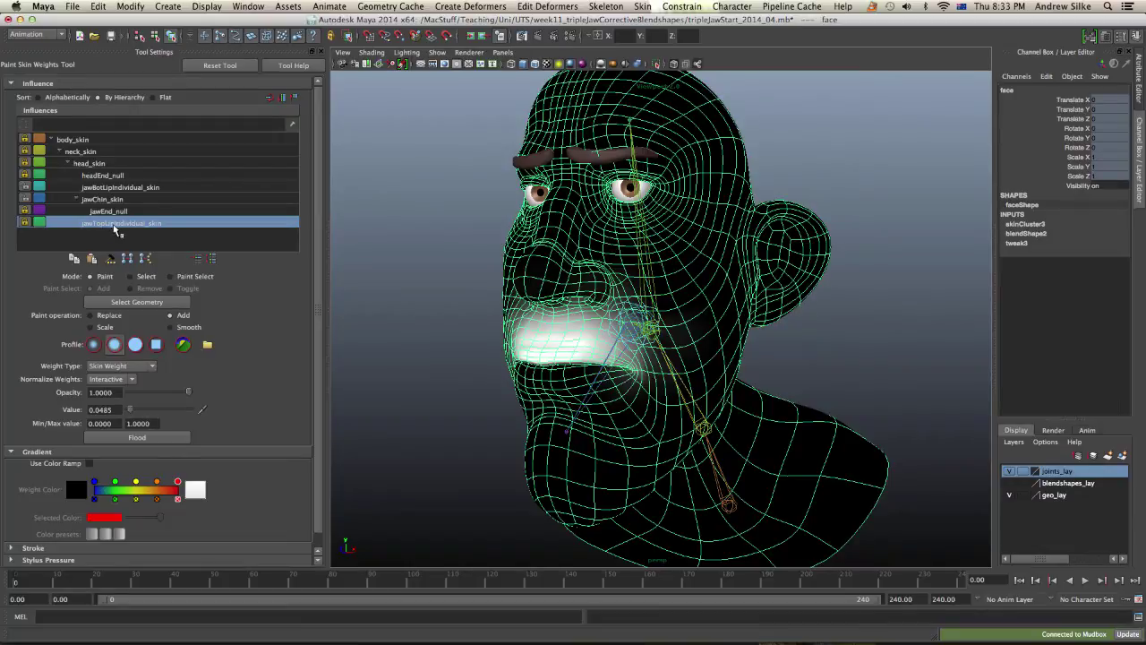
Inspect the skin weights of the body_skin, neck_skin and head_skin influences on the face mesh.
mouse_move(691, 301)
alt+mouse_down()
mouse_move(703, 311)
mouse_move(618, 310)
alt+mouse_up()
click(104, 140)
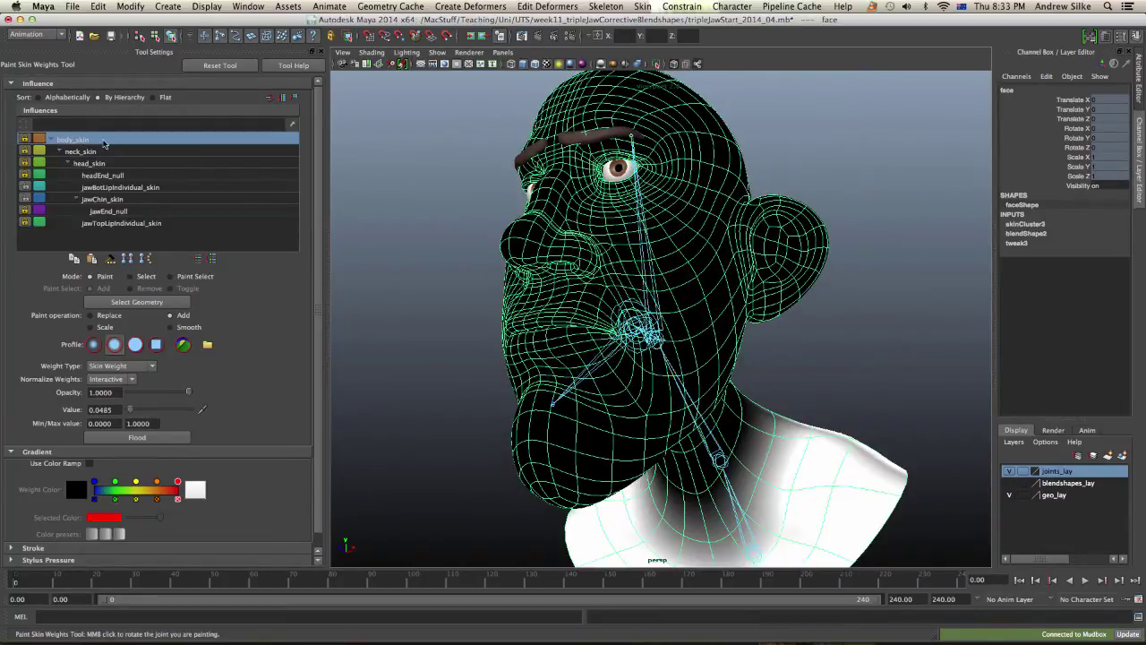
alt+right_drag(815, 332, 757, 343)
alt+drag(758, 342, 538, 322)
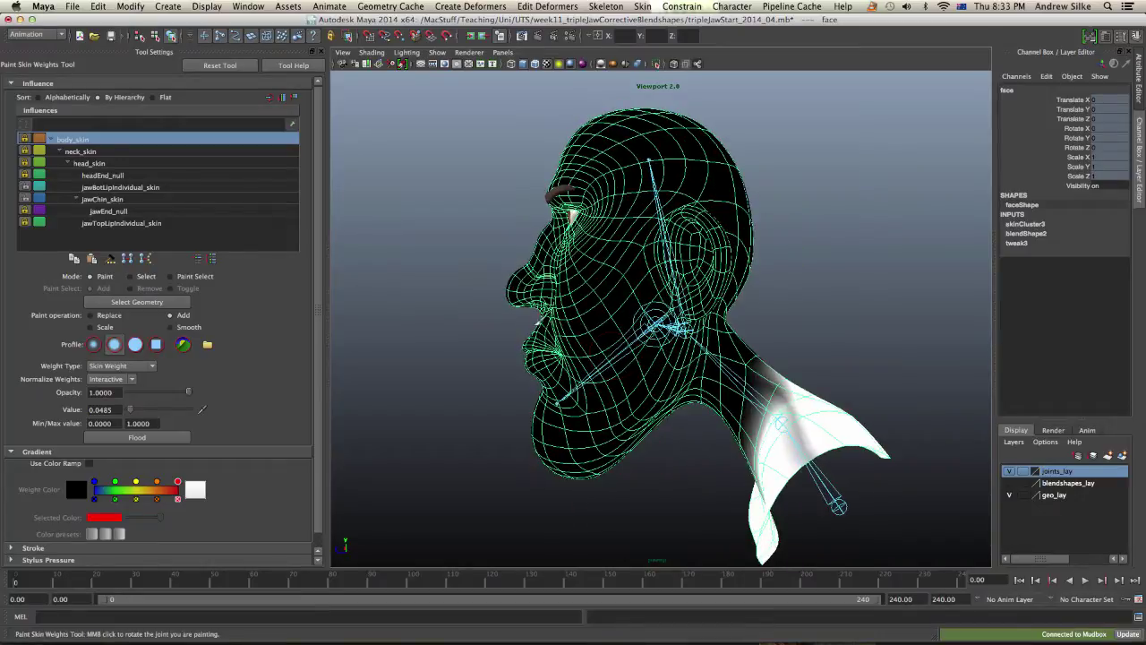
click(117, 153)
click(116, 164)
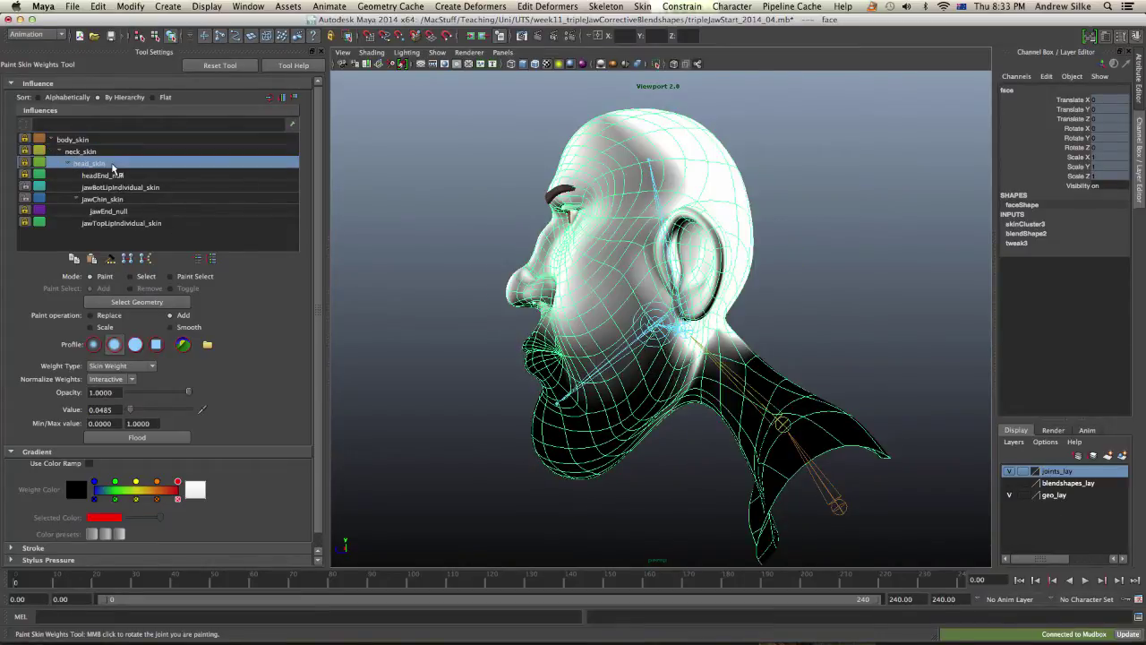
mouse_move(673, 193)
alt+mouse_down()
mouse_move(805, 212)
mouse_move(814, 199)
mouse_move(768, 208)
alt+mouse_up()
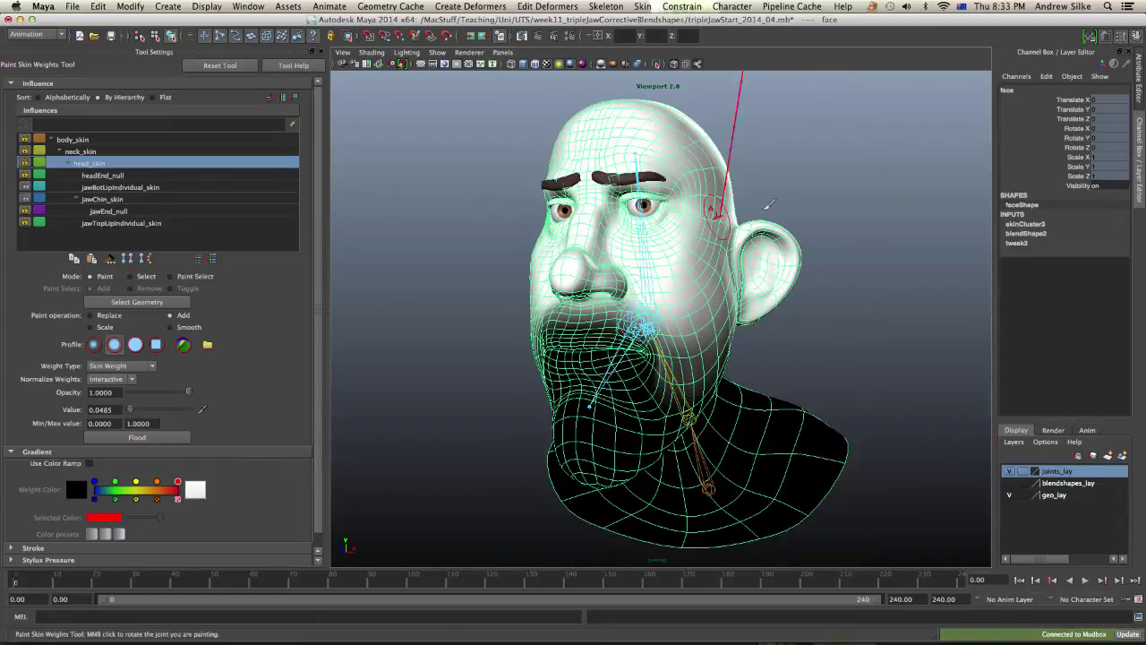
Inspect the skin weights of jawBotLipIndividual_skin, jawTopLipIndividual_skin and jawChin_skin on the lips and chin.
click(128, 188)
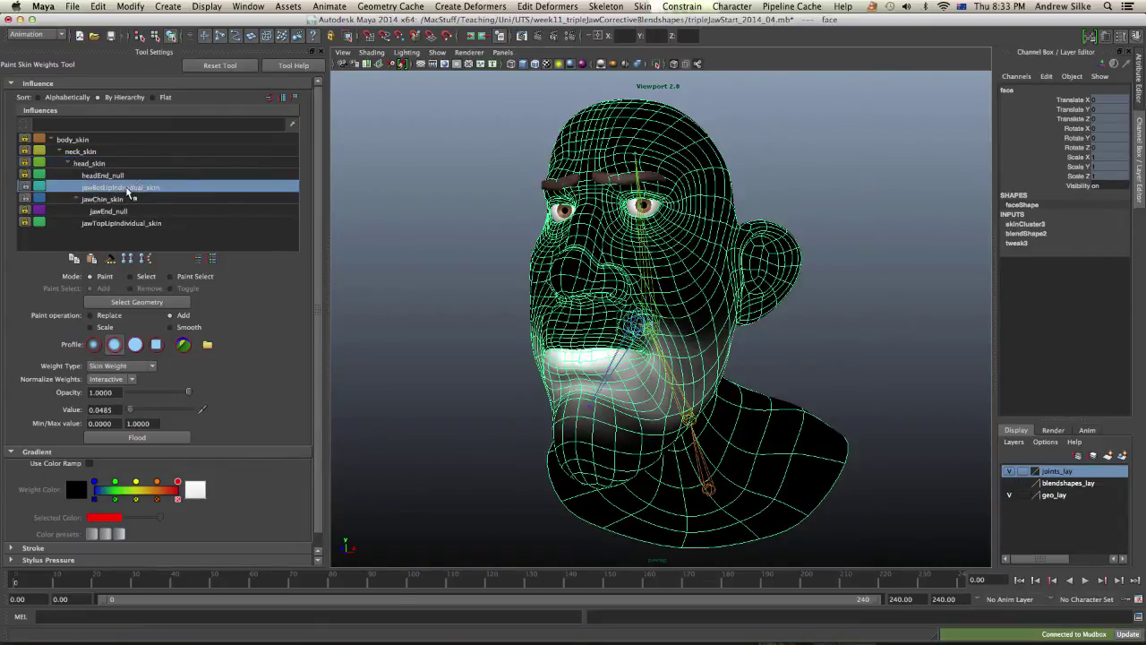
click(129, 224)
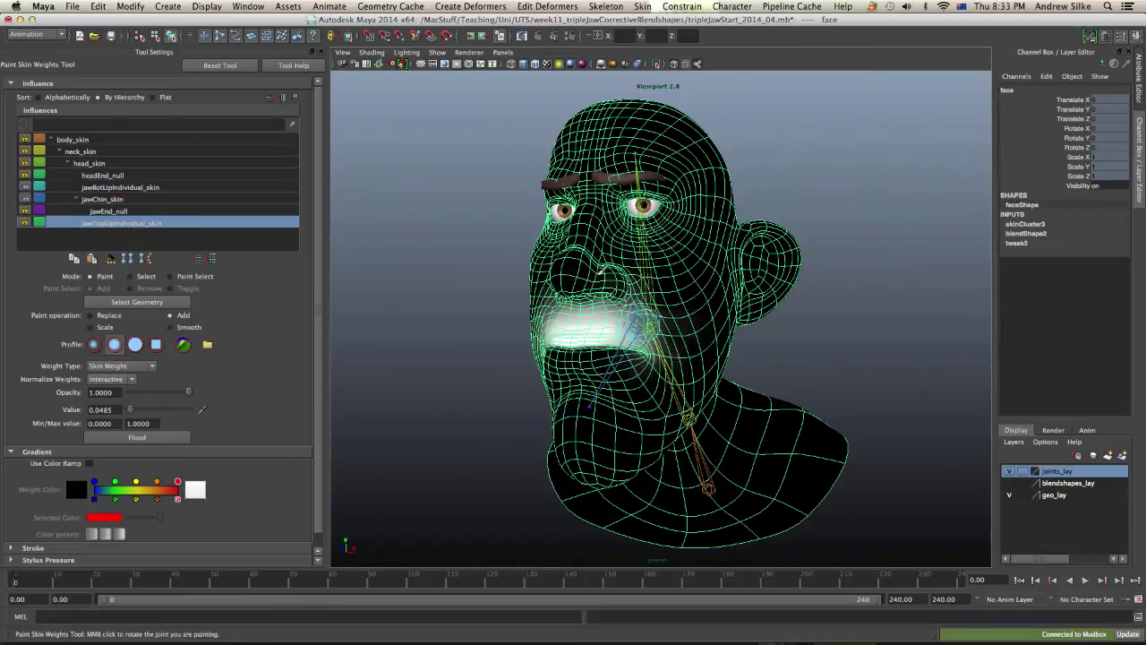
mouse_move(385, 268)
alt+mouse_down()
mouse_move(421, 271)
mouse_move(340, 264)
mouse_move(313, 224)
mouse_move(270, 251)
alt+mouse_up()
click(129, 187)
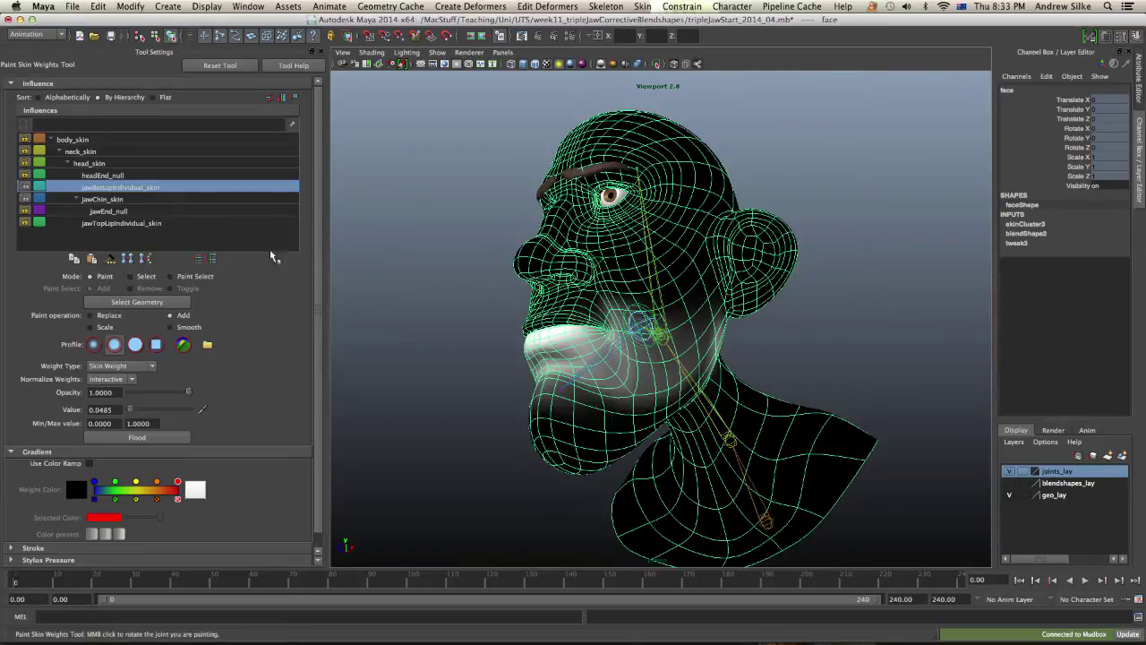
click(130, 199)
alt+drag(630, 269, 627, 283)
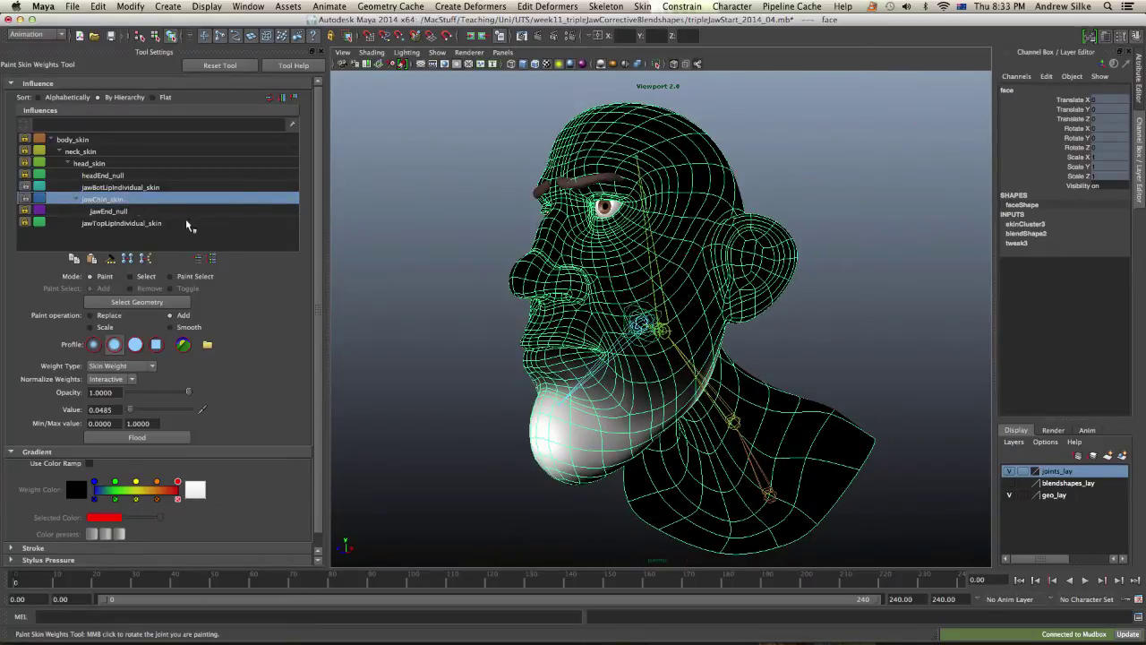
Compare the weight maps of jawBotLipIndividual_skin, jawChin_skin and jawTopLipIndividual_skin by switching repeatedly between the three influences.
click(146, 187)
click(147, 199)
click(148, 222)
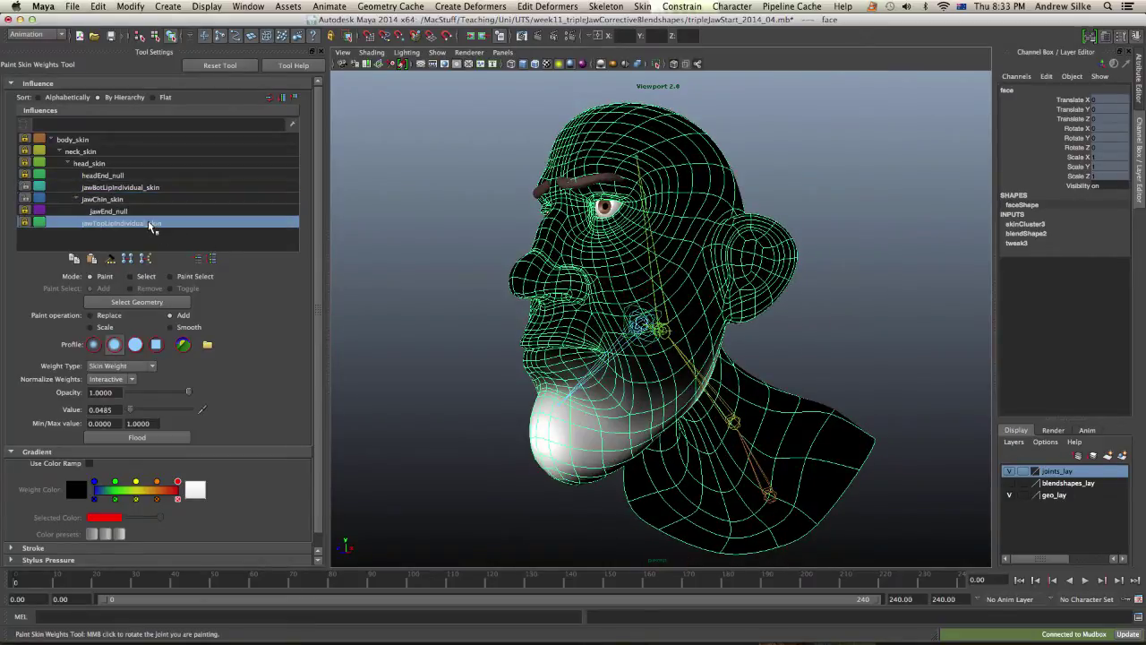
click(146, 199)
click(146, 188)
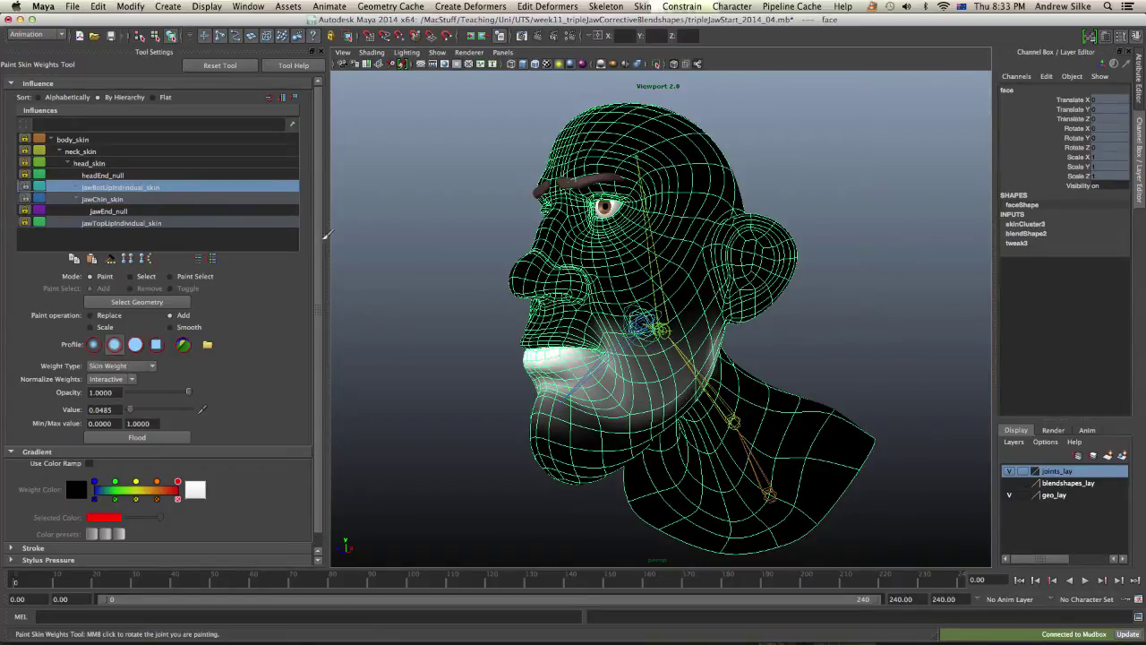
click(127, 198)
click(134, 188)
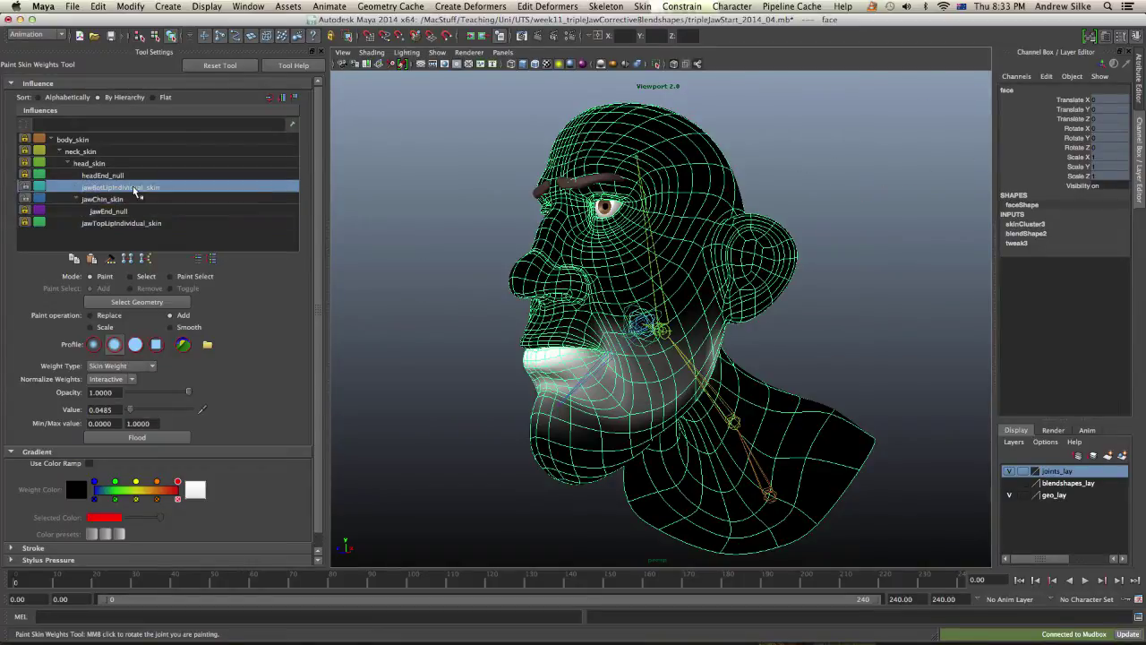
click(137, 199)
click(140, 223)
click(135, 199)
click(139, 187)
alt+drag(528, 251, 626, 255)
Leave the Paint Skin Weights Tool, clear the selection and switch back to the Outliner and perspective layout.
key(q)
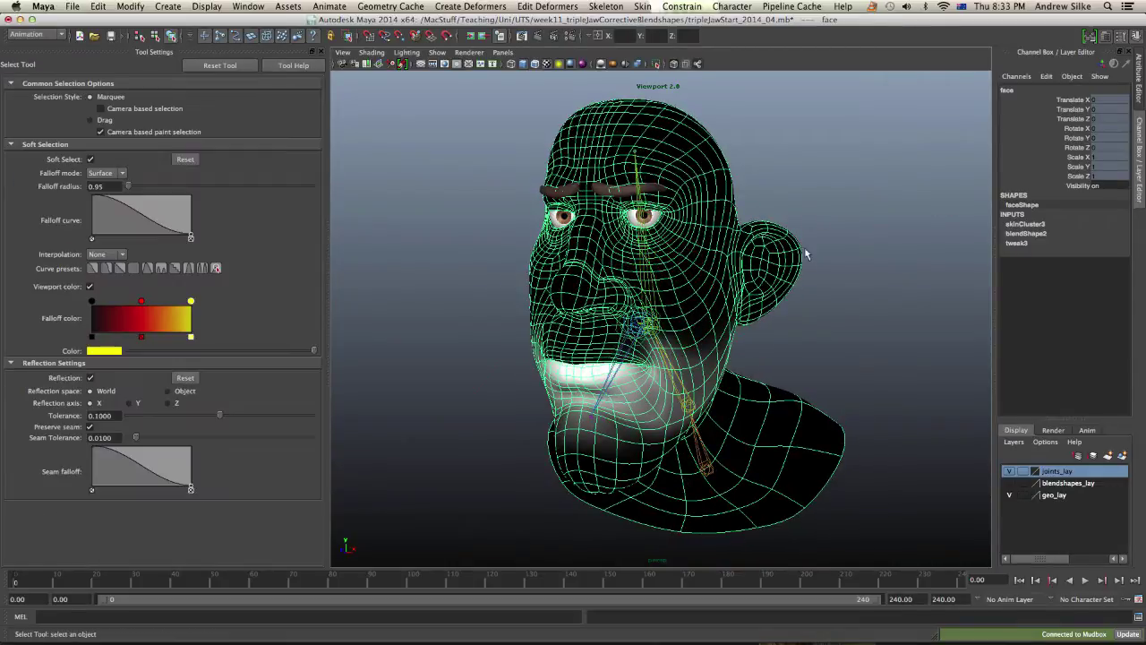
click(323, 53)
key(space)
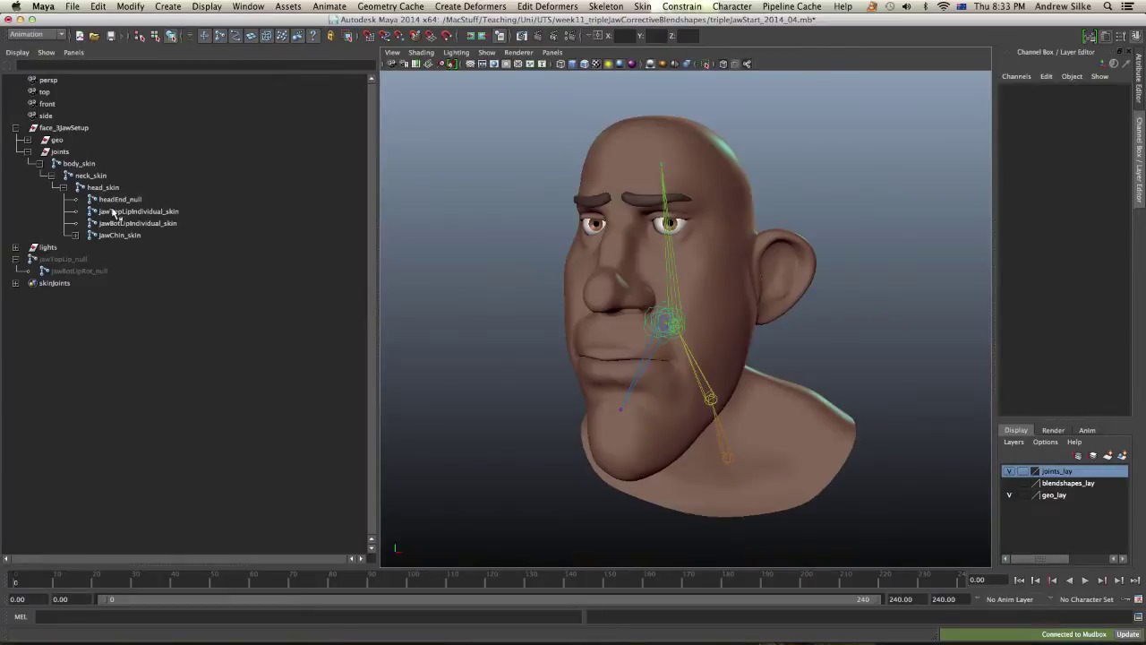
Widen the perspective view, test-move jawTopLipIndividual_skin, jawBotLipIndividual_skin and jawChin_skin together, and undo the move.
click(125, 211)
drag(376, 261, 238, 255)
shift+click(140, 236)
key(w)
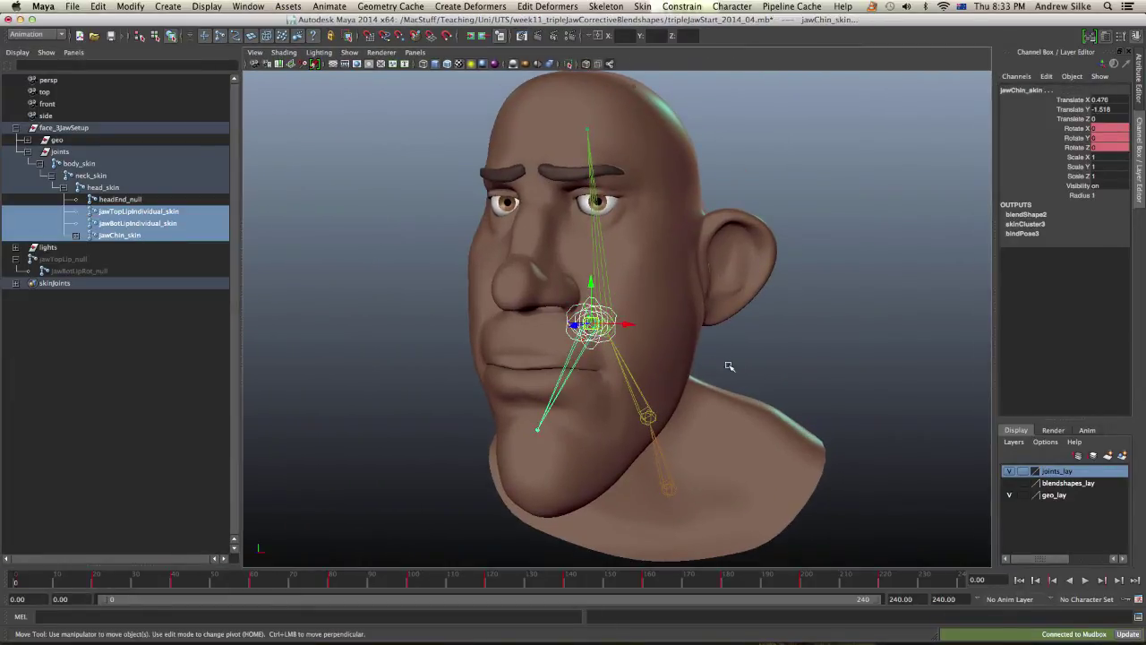
middle_drag(730, 366, 612, 376)
key(z)
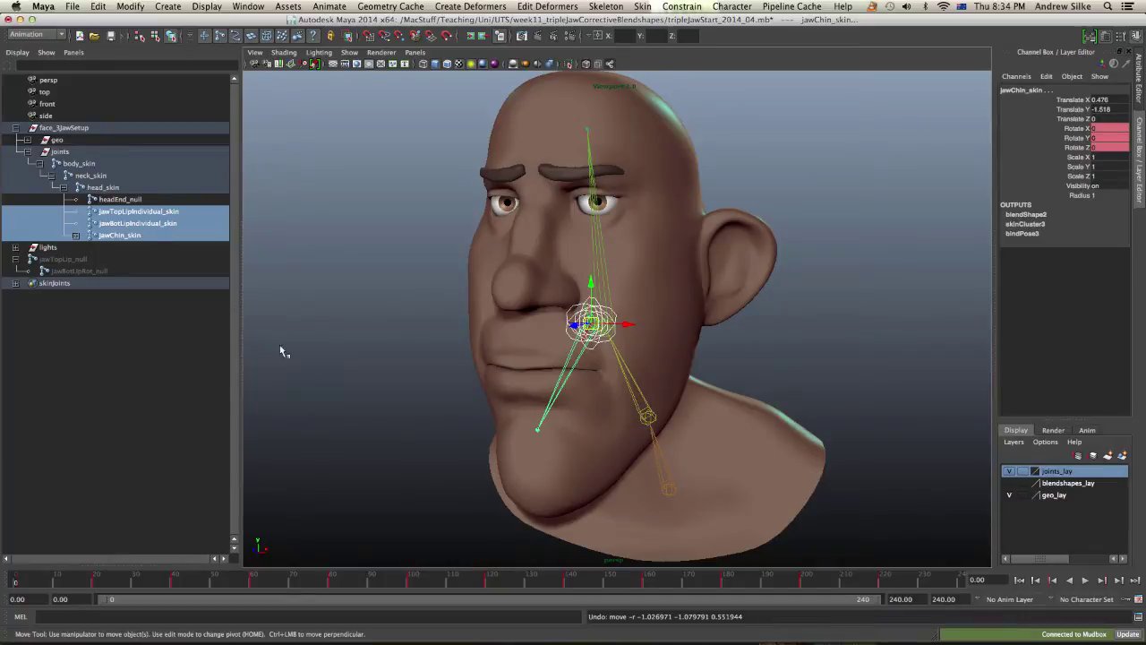
Expand the geo group, check its jawParts and headParts groups, and hide the topJaw group.
click(57, 141)
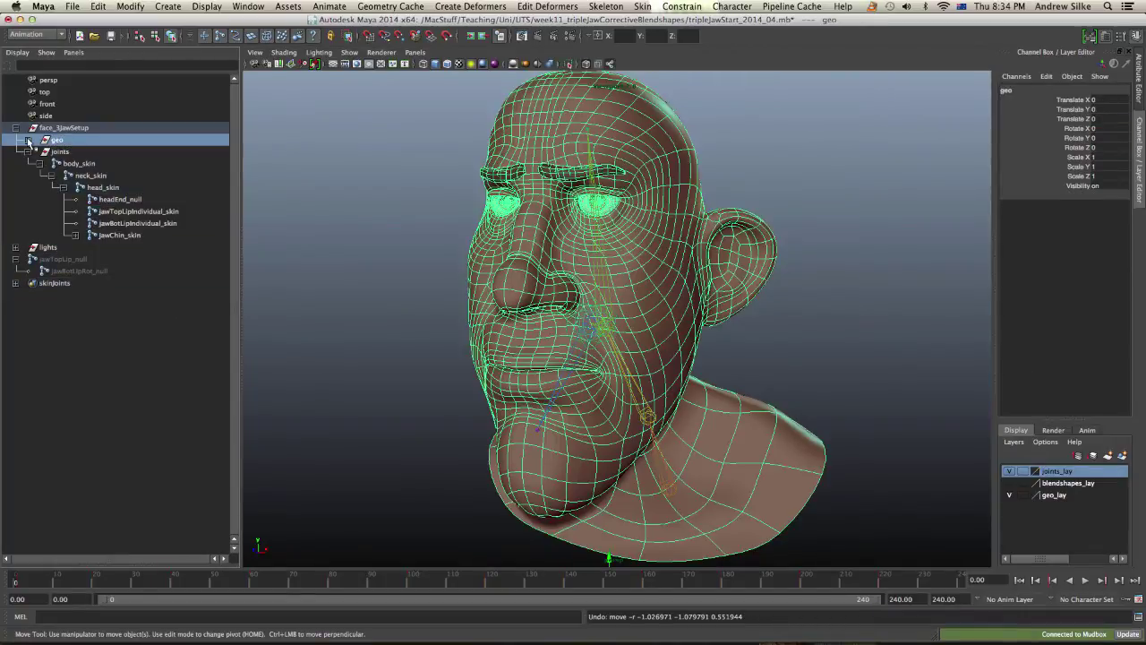
click(28, 141)
click(72, 164)
click(77, 177)
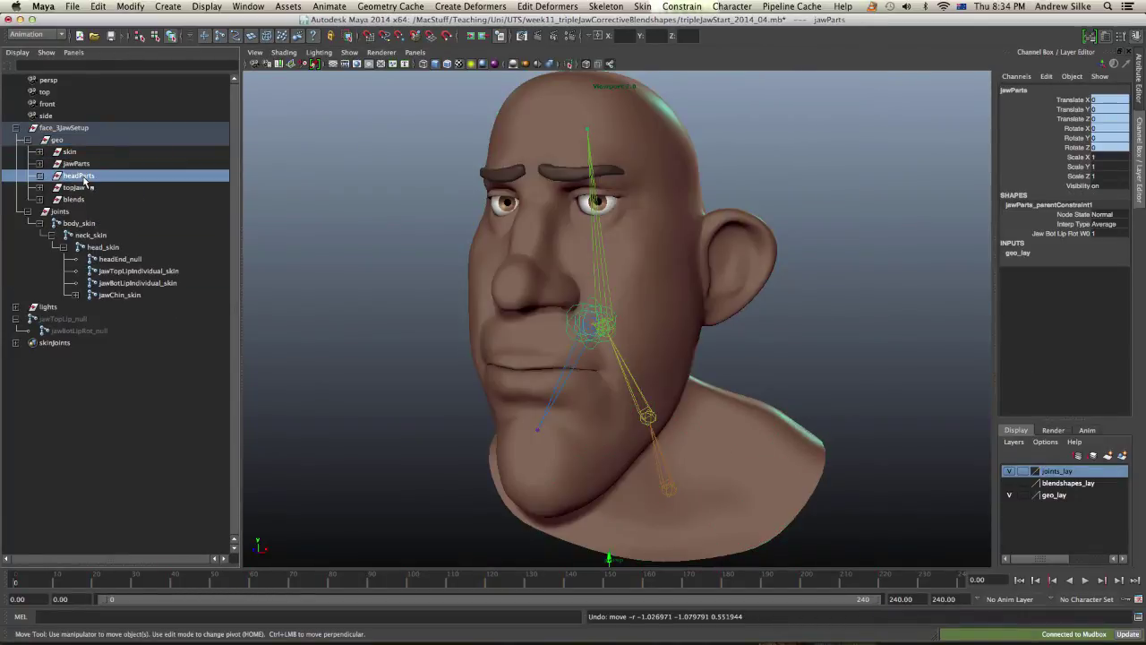
click(81, 188)
key(Up)
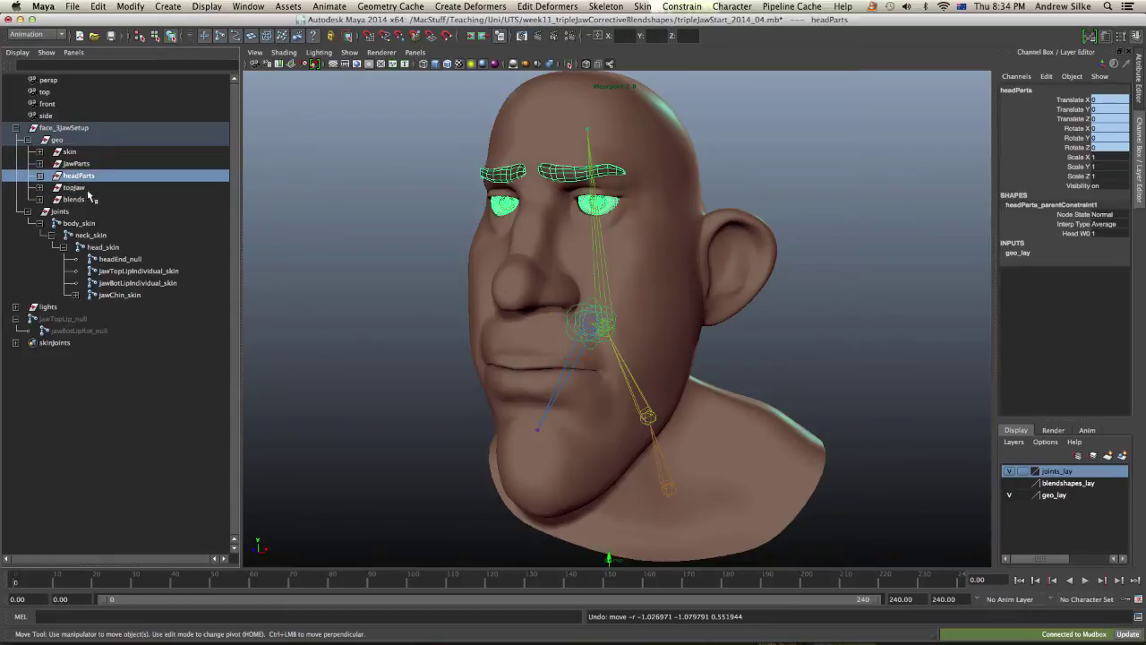
click(82, 189)
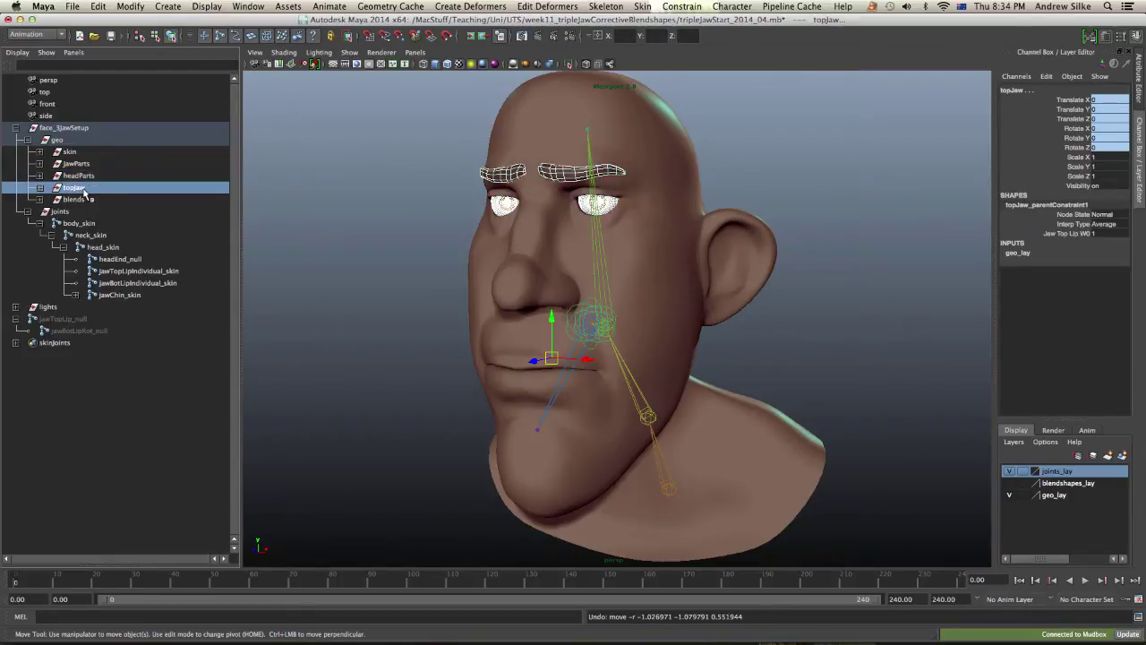
key(ctrl+h)
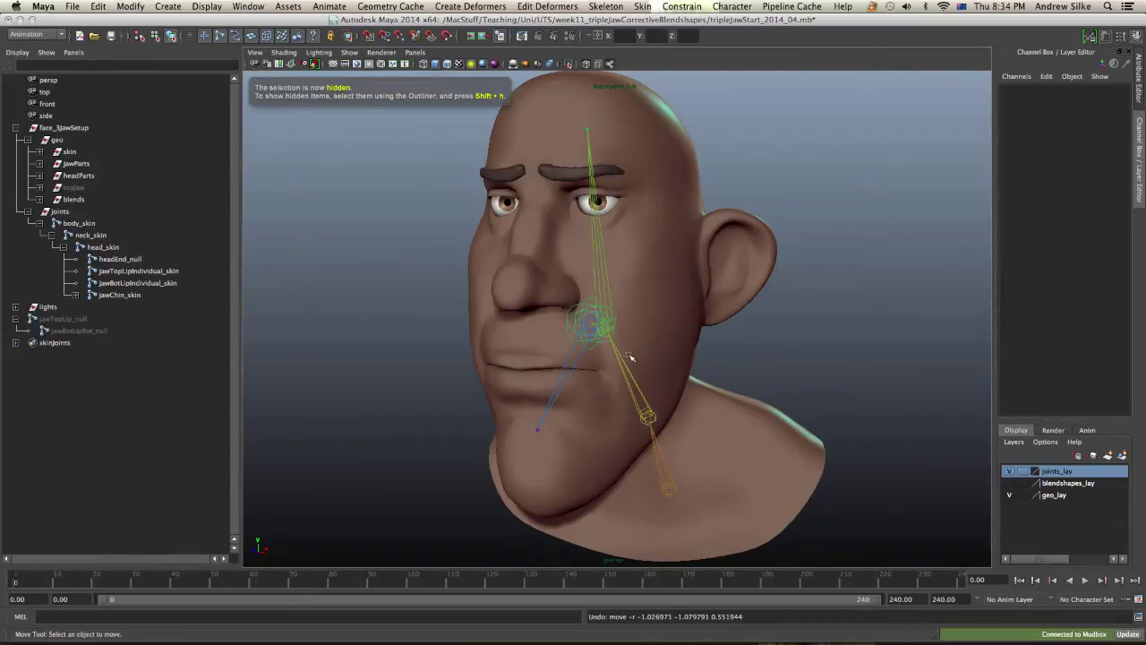
Test-rotate all three jaw joints, from jawTopLipIndividual_skin to jawChin_skin, and undo the rotation.
alt+drag(598, 342, 601, 344)
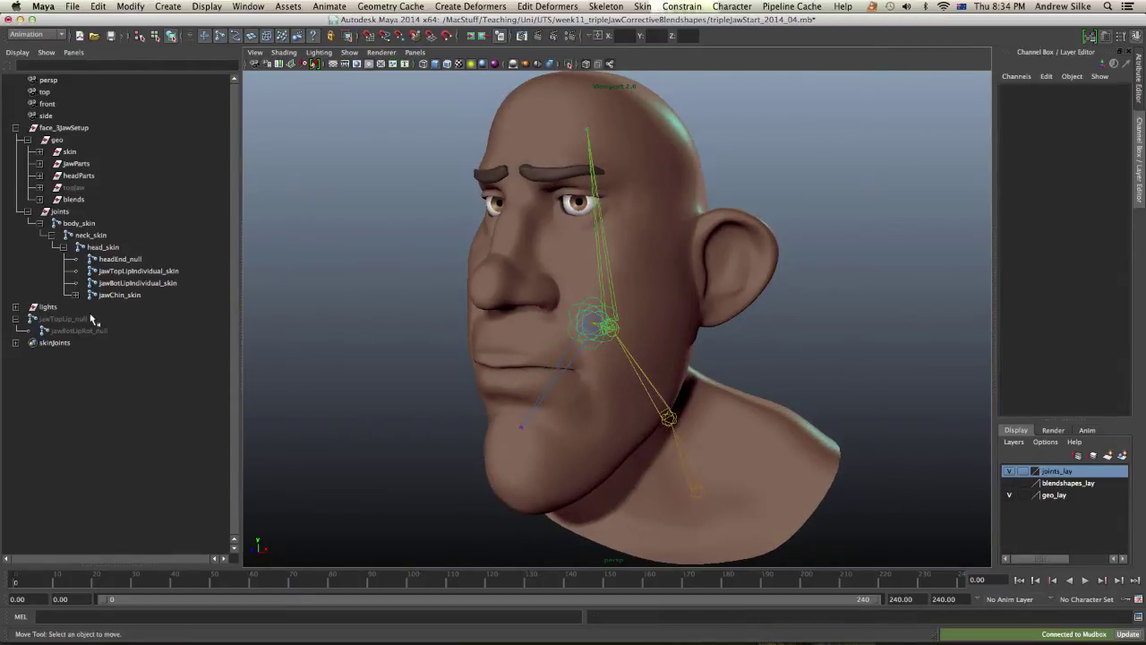
click(130, 272)
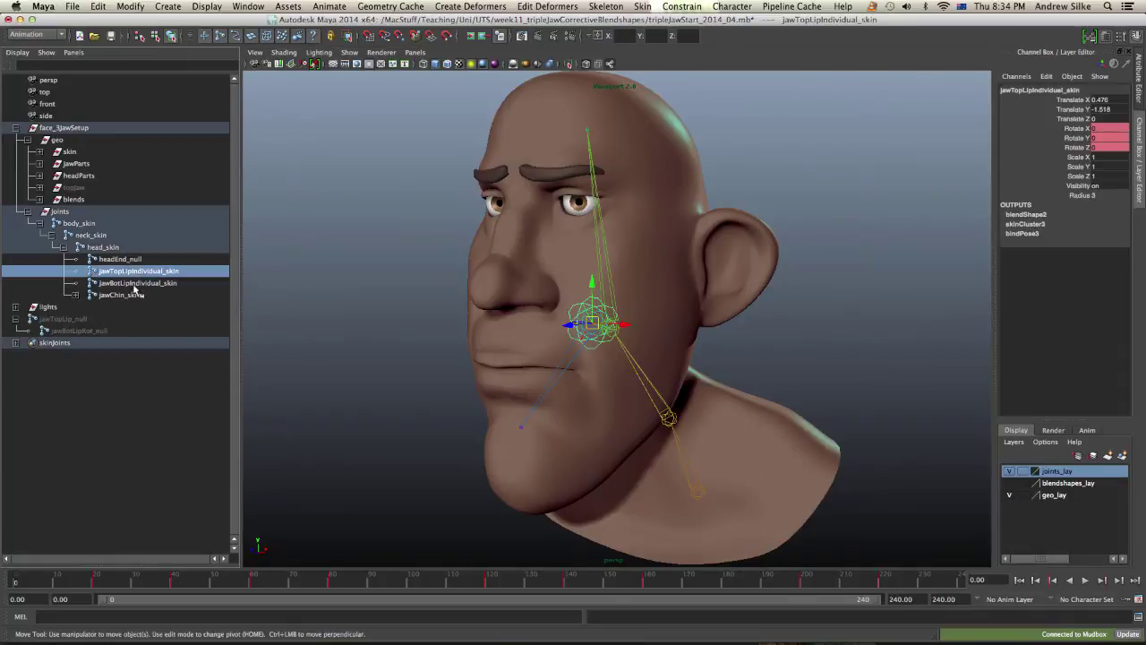
shift+click(131, 293)
key(e)
mouse_move(598, 318)
mouse_down()
mouse_move(601, 310)
mouse_move(573, 322)
mouse_move(595, 318)
mouse_move(582, 333)
mouse_up()
key(z)
Hide the teeth geometry still inside the mouth using wireframe display, and return to shaded display.
key(4)
alt+right_drag(552, 389, 747, 399)
key(q)
alt+drag(618, 387, 578, 389)
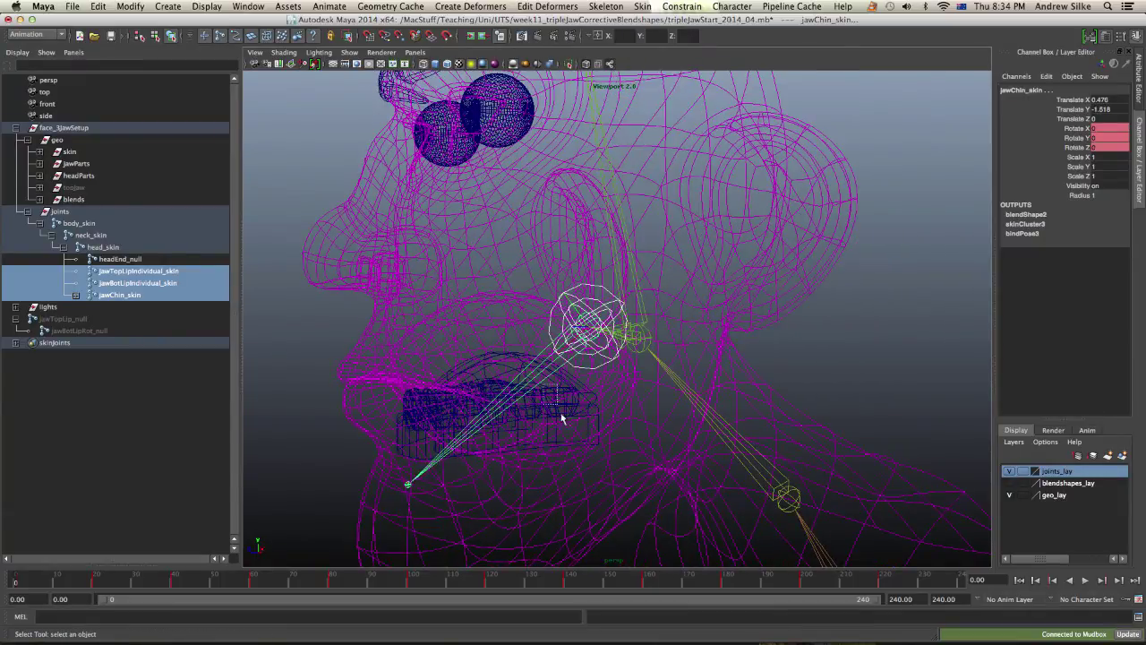
key(q)
click(563, 410)
key(ctrl+h)
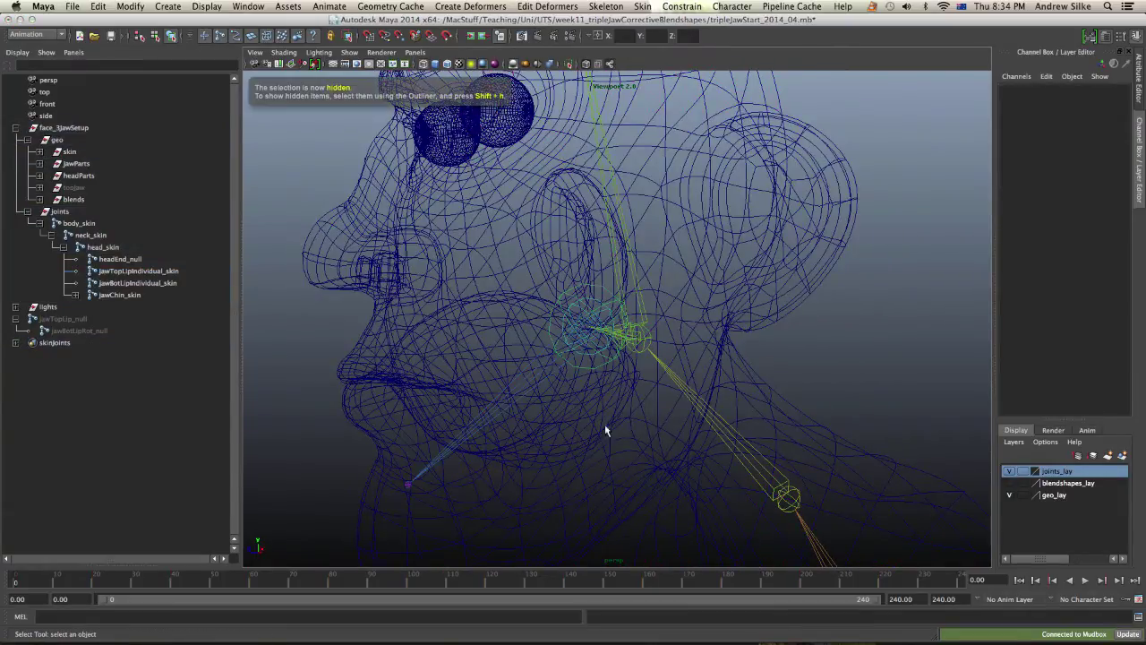
mouse_move(606, 429)
alt+mouse_down()
mouse_move(588, 402)
mouse_move(599, 393)
mouse_move(591, 400)
alt+mouse_up()
key(5)
Test-rotate headEnd_null, jawTopLipIndividual_skin and jawBotLipIndividual_skin together, then undo the rotation.
click(119, 259)
shift+click(136, 283)
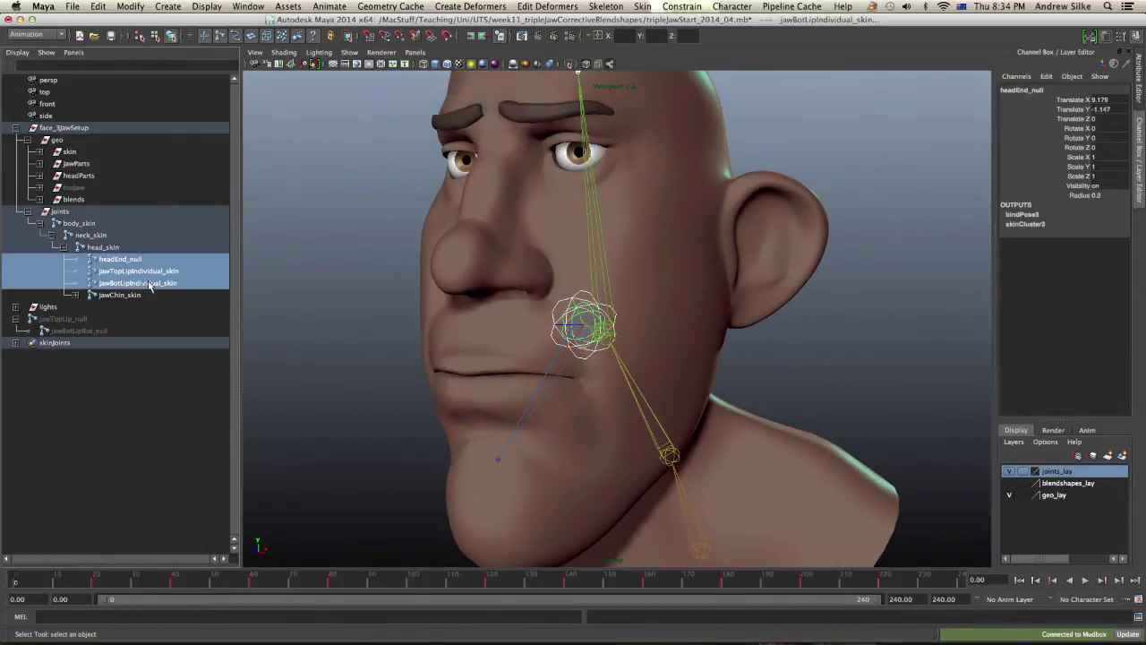
key(e)
drag(591, 351, 577, 333)
key(z)
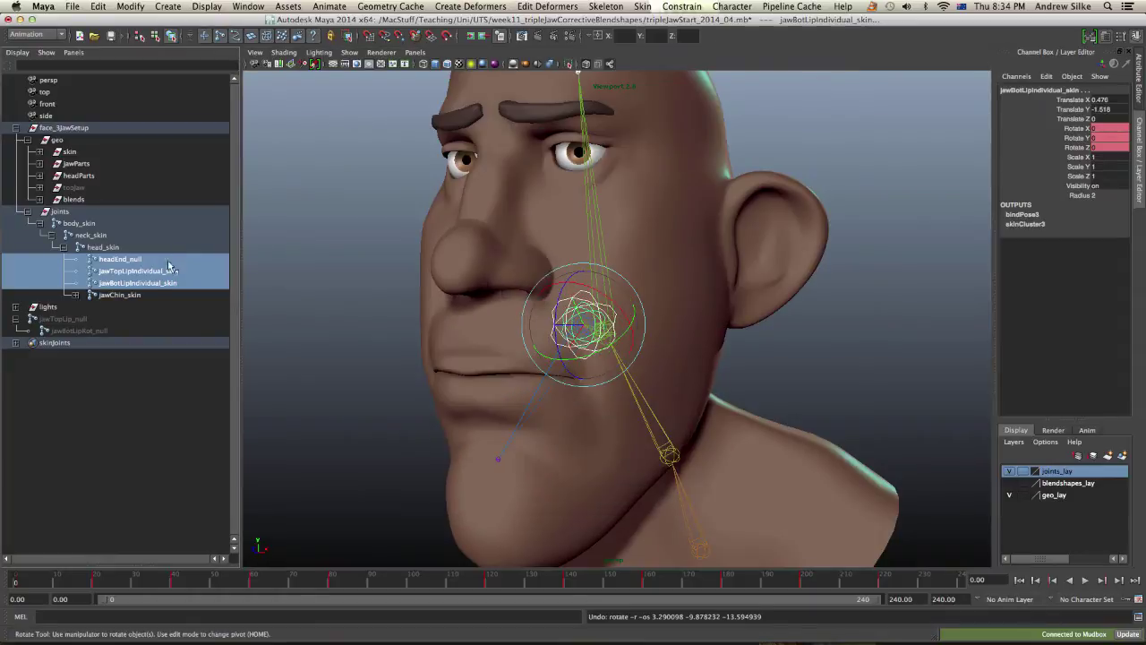
Test-rotate the three jaw joints together by about -14.8, 13.9 and 9.2 degrees in X, Y and Z, then undo.
click(143, 284)
click(140, 270)
shift+click(135, 294)
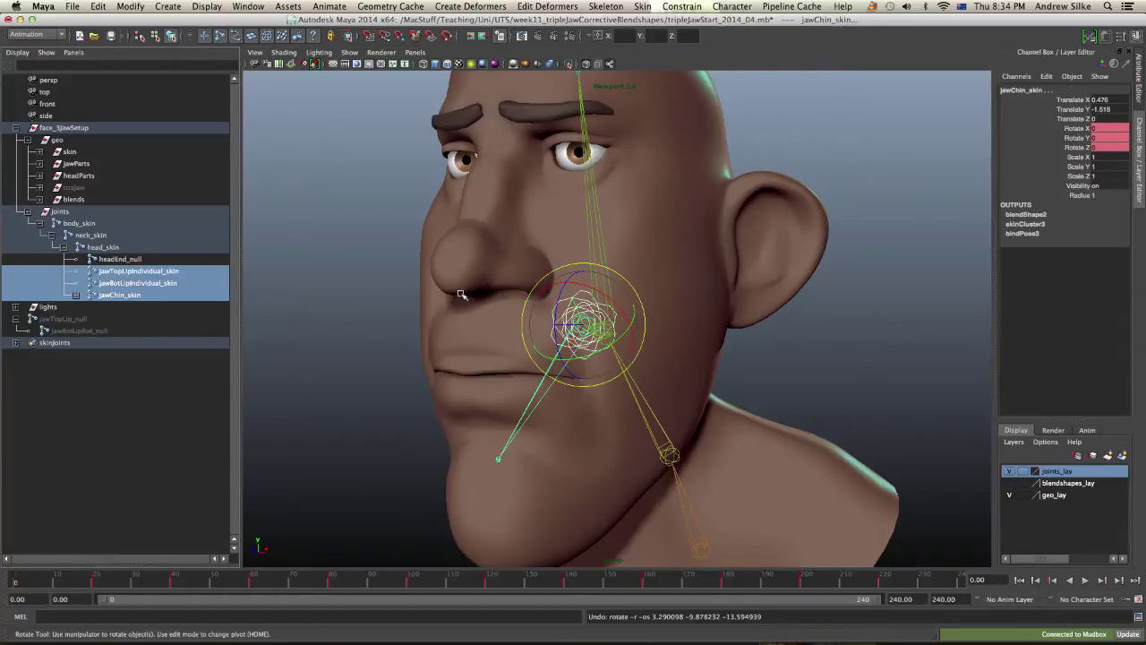
drag(550, 319, 596, 316)
key(z)
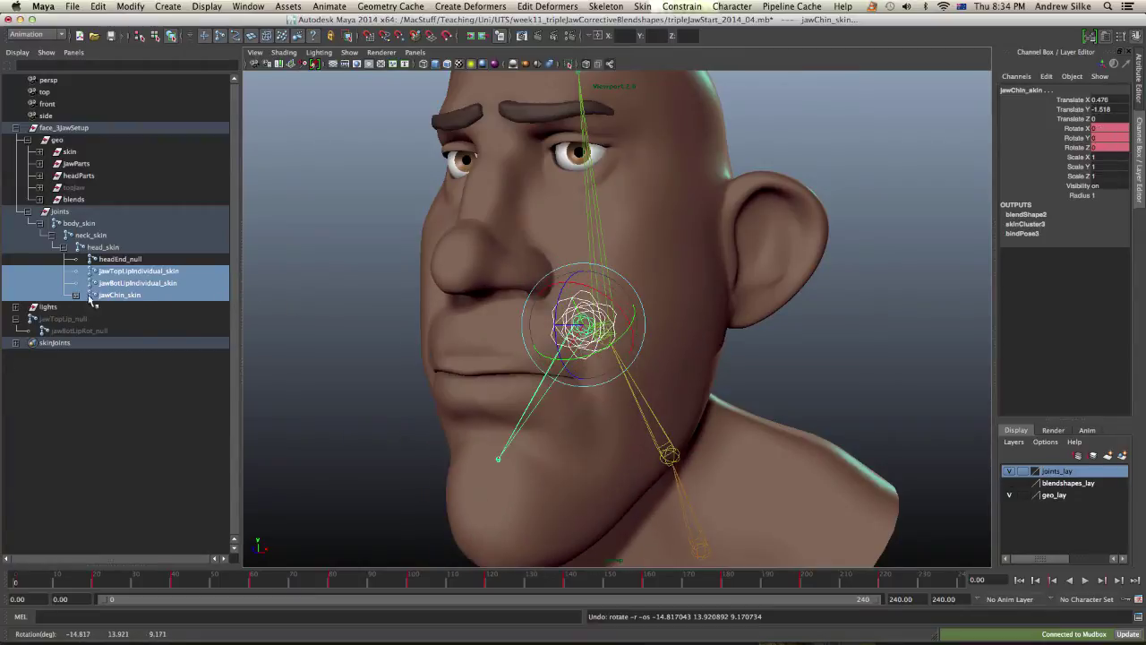
Test-rotate jawBotLipIndividual_skin with jawChin_skin, then jawChin_skin alone, undoing each rotation.
click(111, 274)
click(126, 283)
shift+click(119, 294)
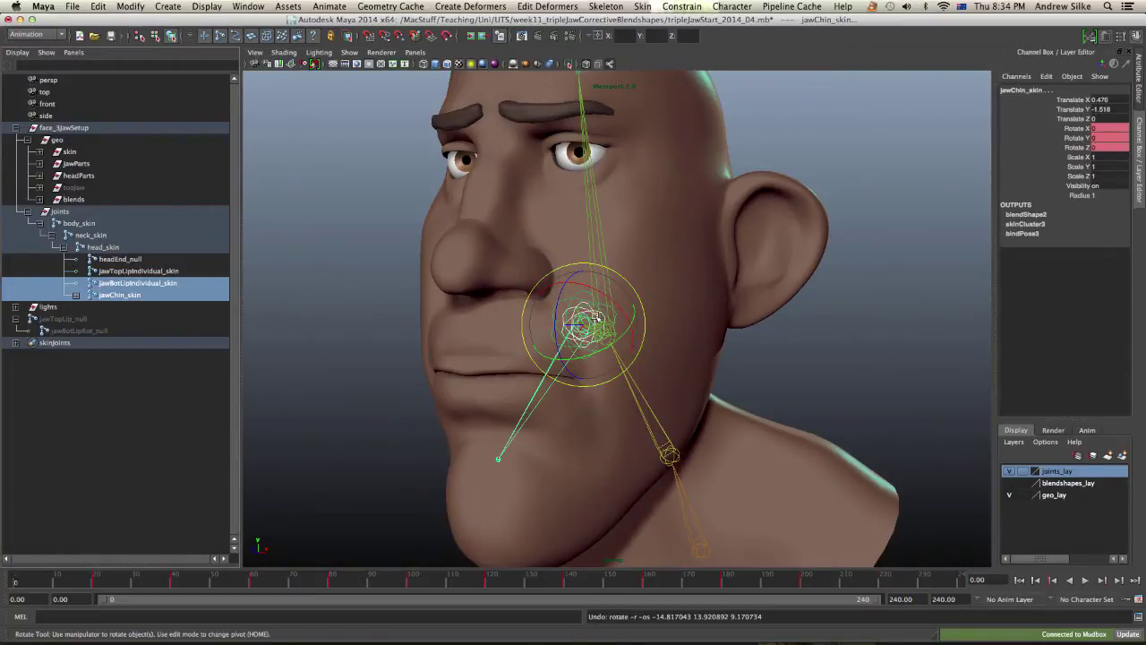
drag(594, 310, 578, 338)
key(z)
click(147, 293)
key(z)
alt+drag(874, 255, 775, 254)
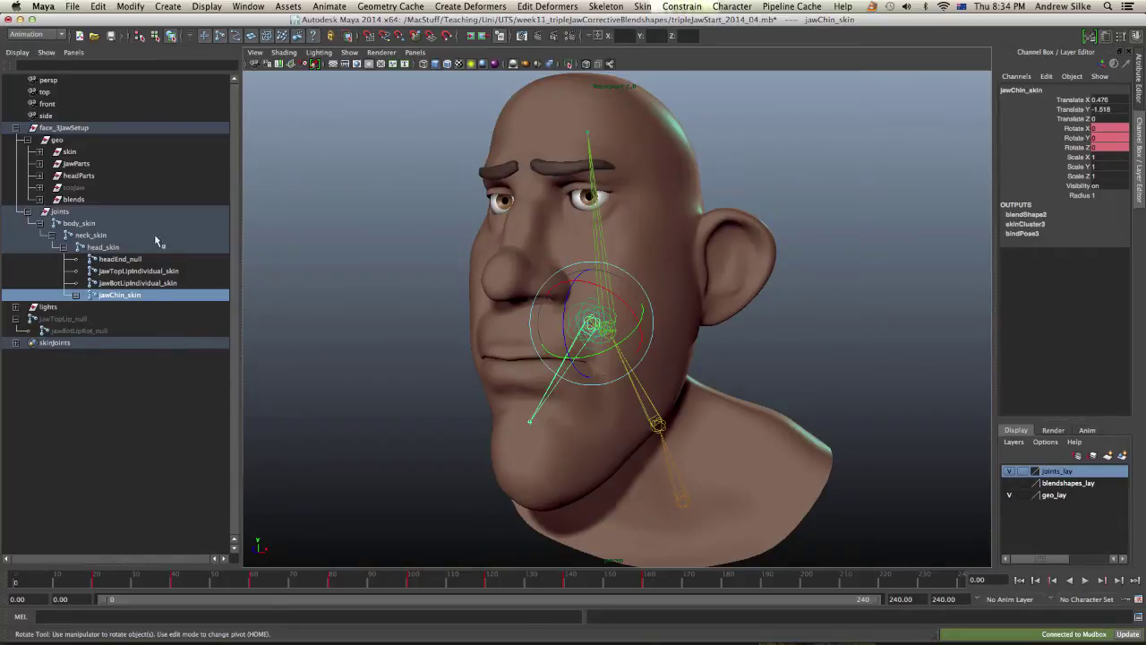
Parent jawBotLipIndividual_skin under jawTopLipIndividual_skin and jawChin_skin under jawBotLipIndividual_skin, expanding the new joint chain.
click(137, 283)
mouse_move(116, 284)
middle_down()
mouse_move(150, 273)
mouse_move(130, 291)
mouse_move(115, 285)
middle_up()
click(76, 271)
click(116, 294)
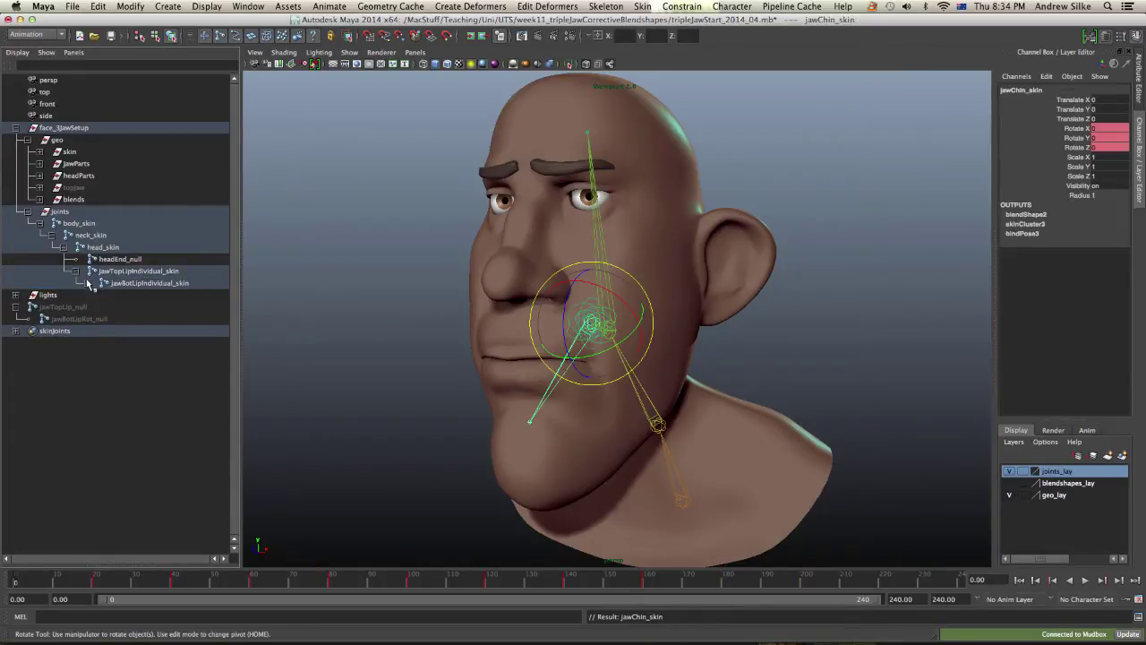
click(87, 282)
click(98, 294)
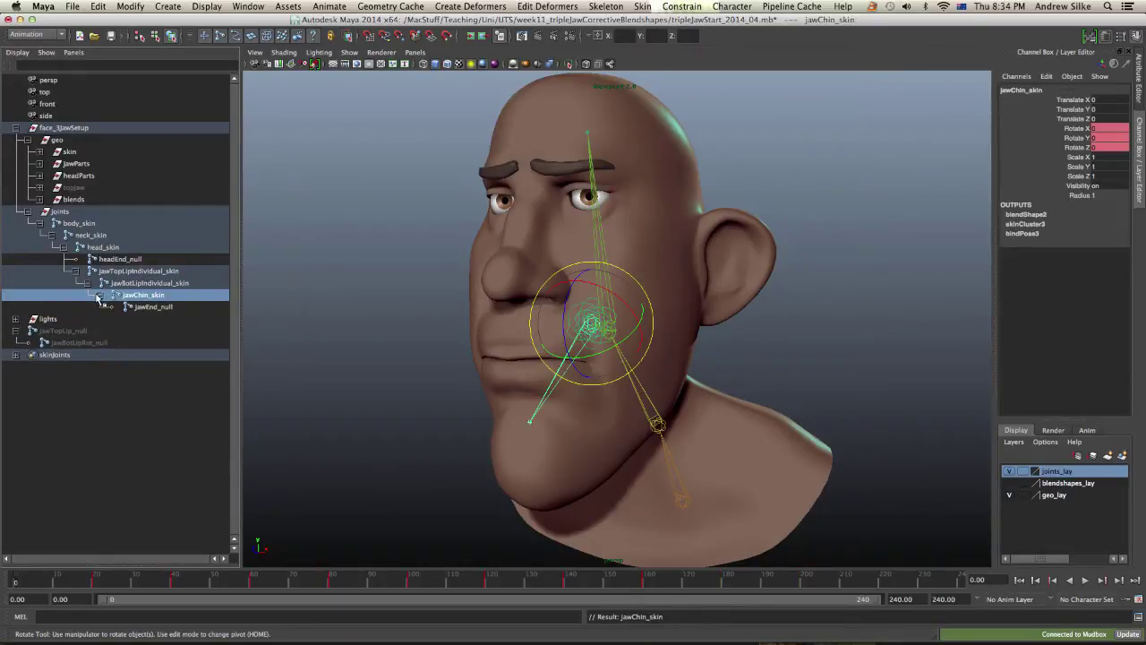
Check the parented jaw chain by selecting each joint from jawTopLipIndividual_skin down to jawEnd_null.
click(114, 272)
click(123, 283)
click(138, 294)
click(142, 272)
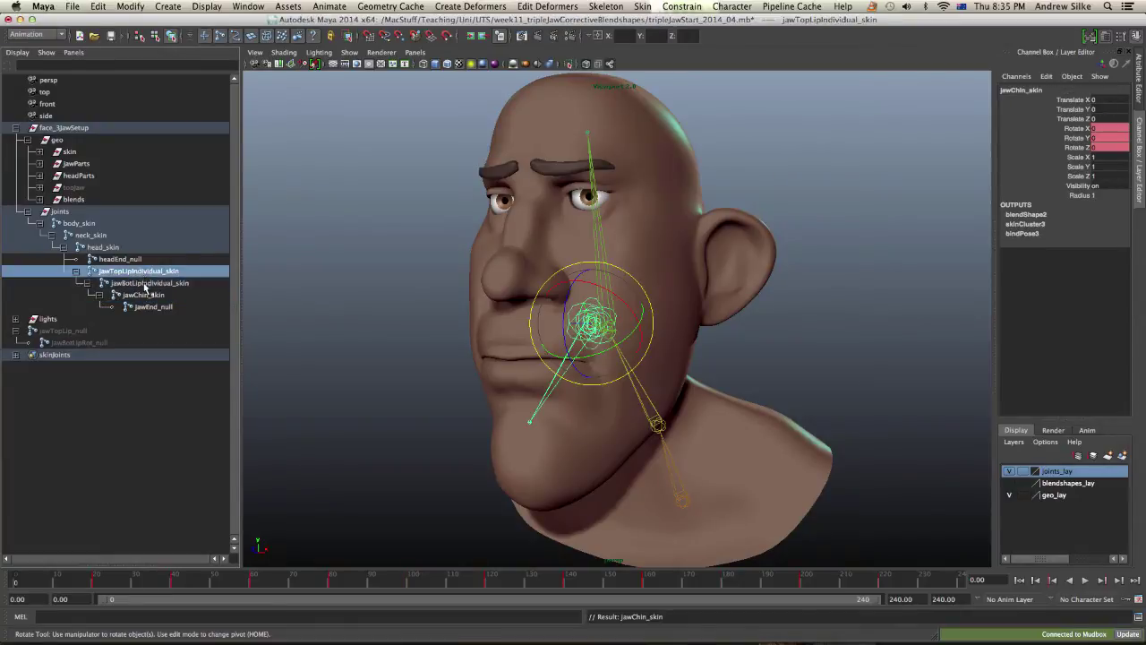
key(Down)
key(Down)
key(Down)
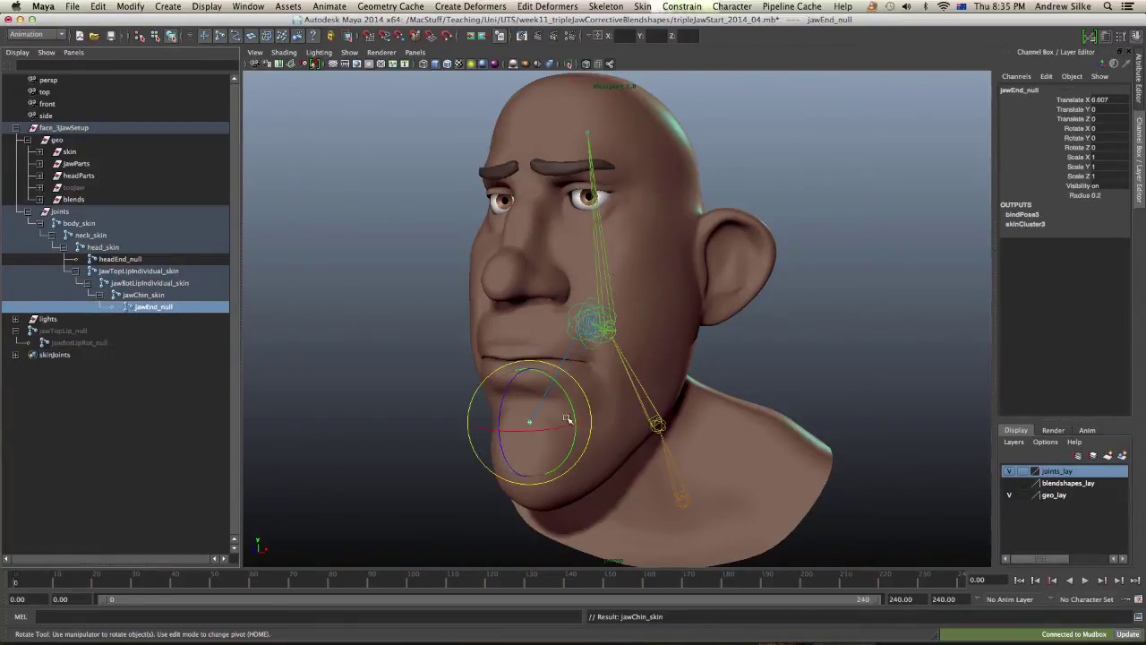
View the face from the front, test-rotate jawTopLipIndividual_skin by about 3 degrees in Z, and undo the rotation.
alt+drag(567, 419, 593, 292)
key(Up)
key(Up)
key(Up)
key(z)
key(z)
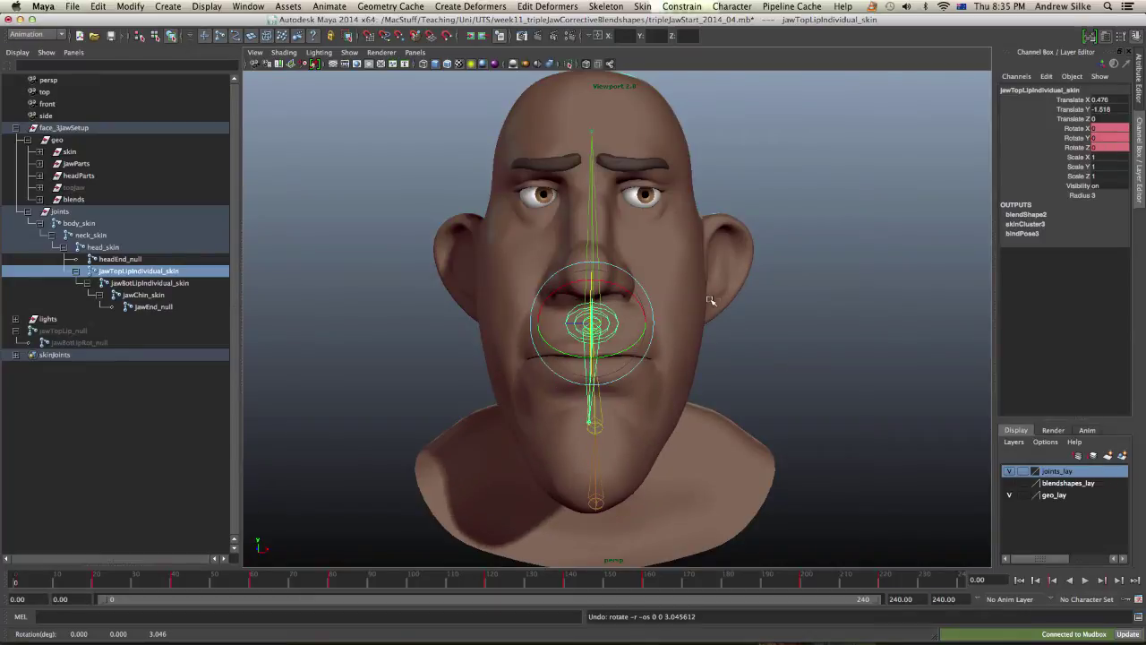
View the face from a three-quarter angle and test-rotate the individual jaw joints down to jawChin_skin, undoing each rotation.
click(791, 292)
drag(810, 286, 819, 283)
alt+drag(810, 287, 758, 295)
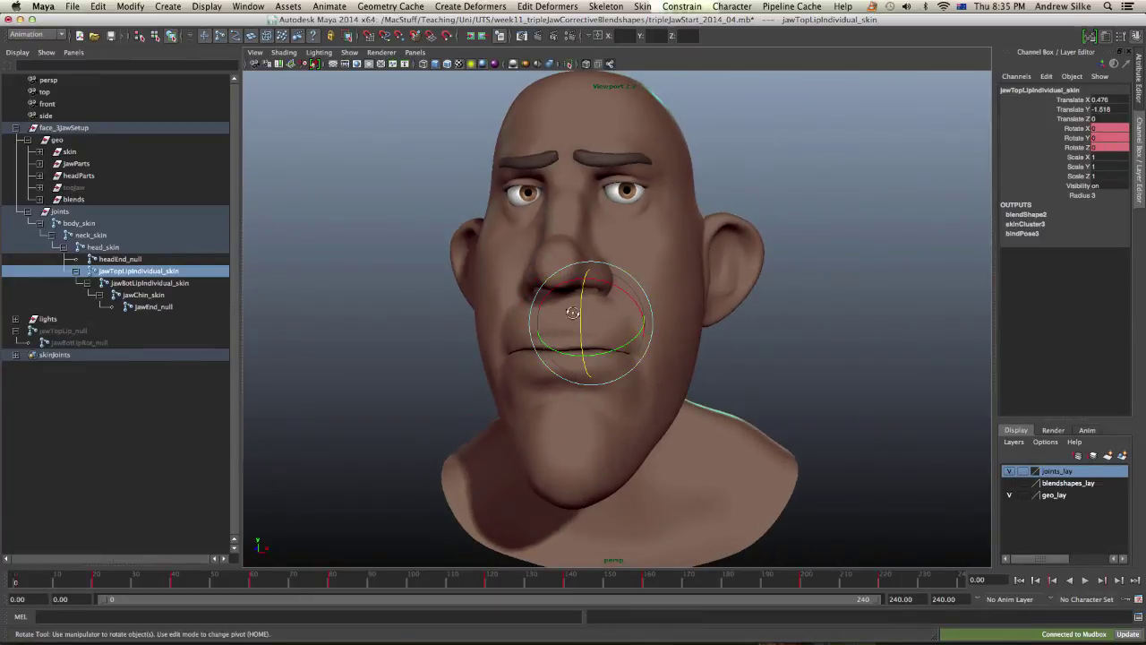
mouse_move(591, 317)
alt+mouse_down()
mouse_move(557, 319)
mouse_move(574, 319)
mouse_move(574, 344)
mouse_move(574, 318)
mouse_move(574, 349)
mouse_move(581, 301)
mouse_move(573, 351)
mouse_move(566, 292)
mouse_move(584, 312)
alt+mouse_up()
key(z)
click(163, 285)
key(Down)
key(z)
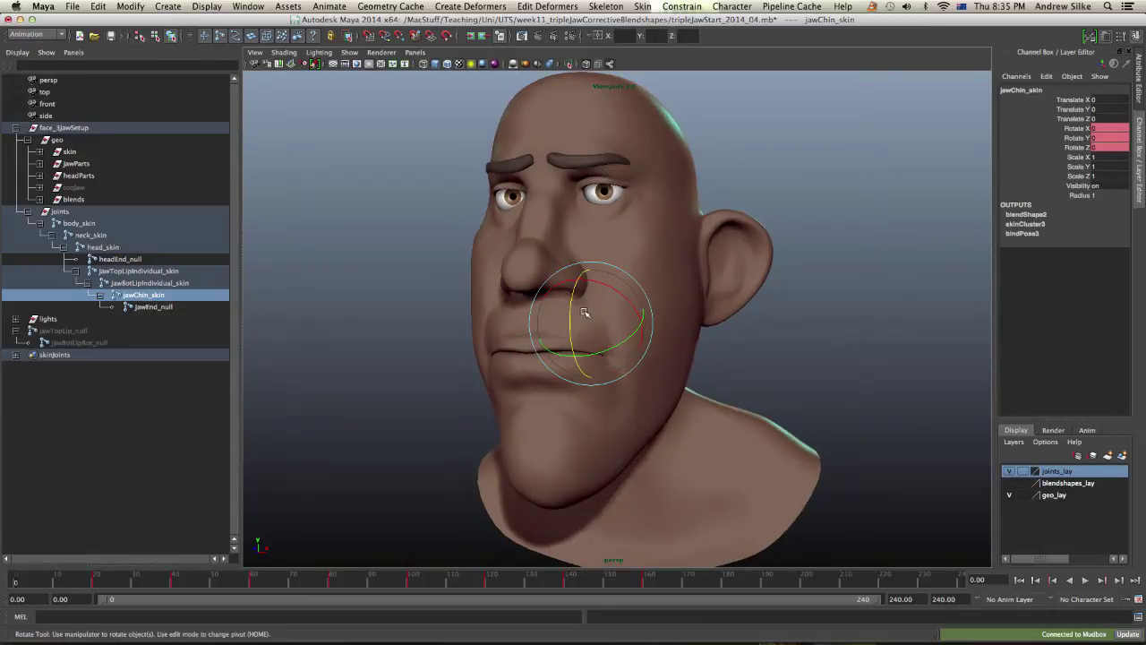
Review the nested jaw chain by selecting jawTopLipIndividual_skin, jawBotLipIndividual_skin and jawChin_skin in turn.
click(143, 272)
click(148, 283)
click(152, 294)
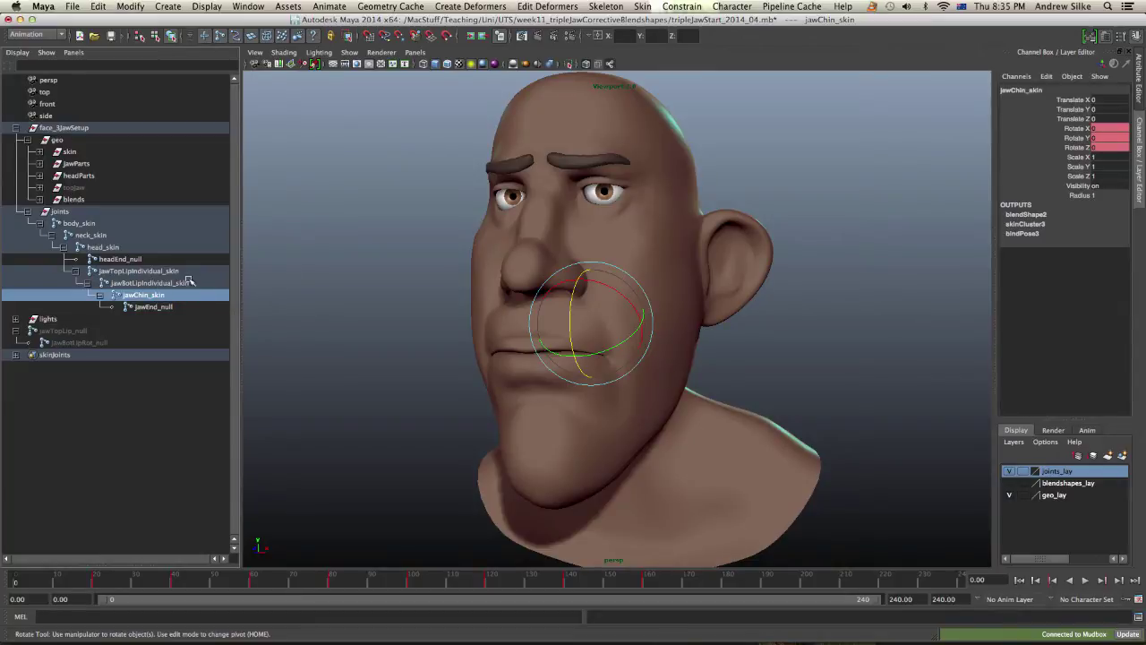
alt+drag(577, 354, 609, 324)
key(q)
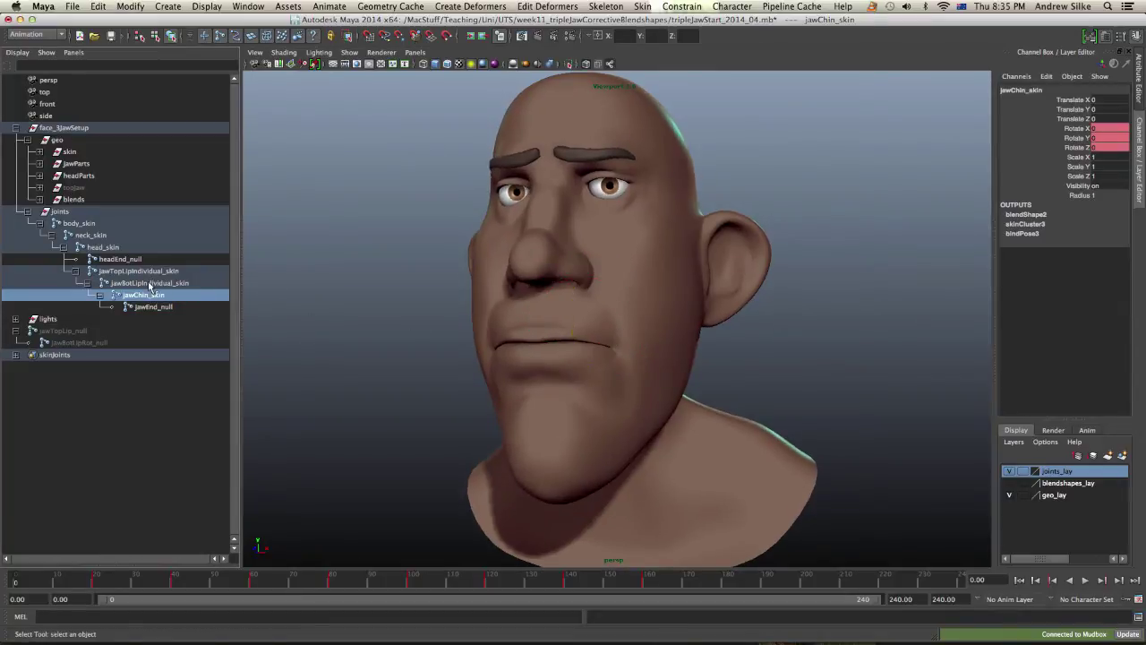
alt+drag(452, 293, 466, 303)
Unparent jawTopLipIndividual_skin, jawBotLipIndividual_skin and jawChin_skin from the head chain.
click(157, 283)
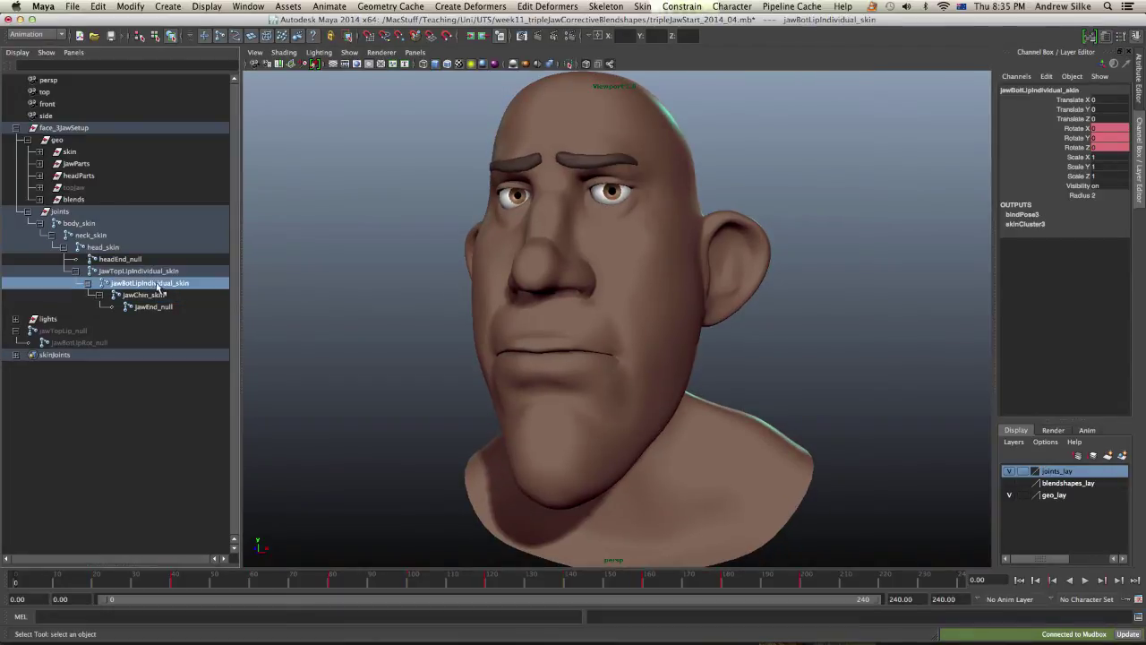
click(149, 271)
shift+click(150, 294)
key(shift+p)
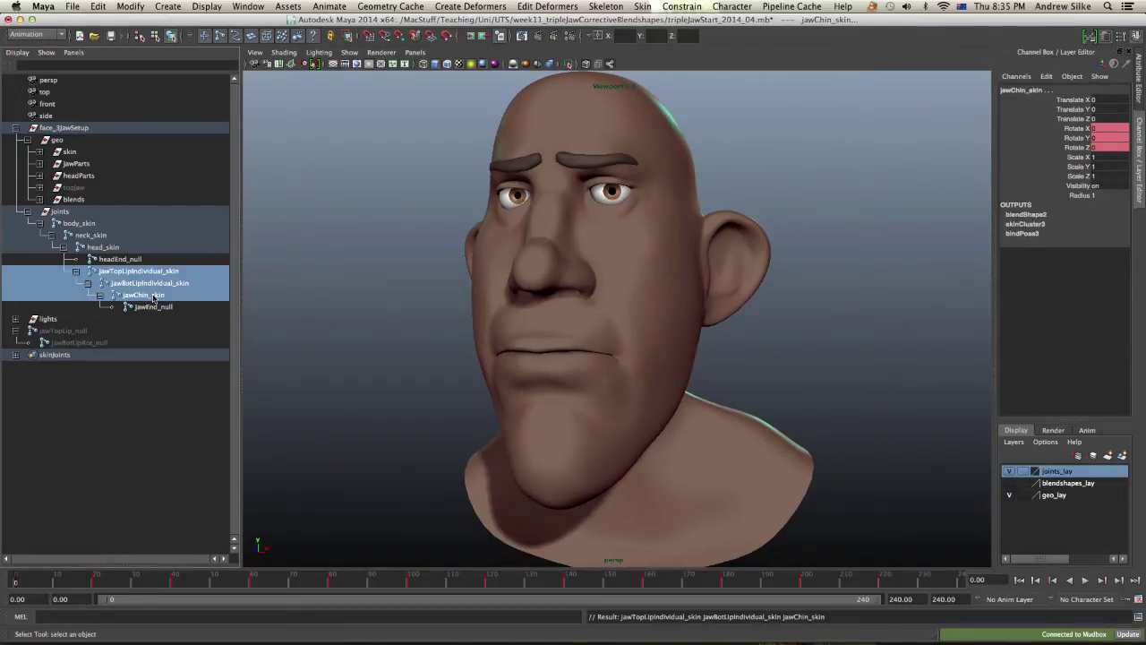
Test-move and test-rotate the unparented jawTopLipIndividual_skin, undoing the changes.
click(87, 307)
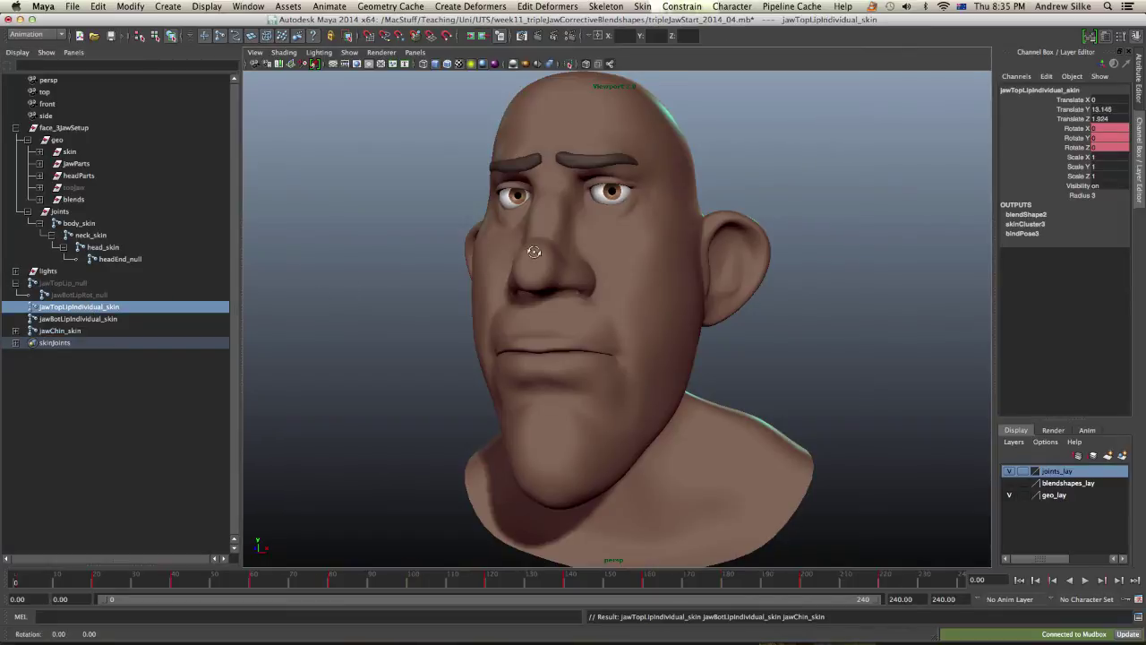
key(w)
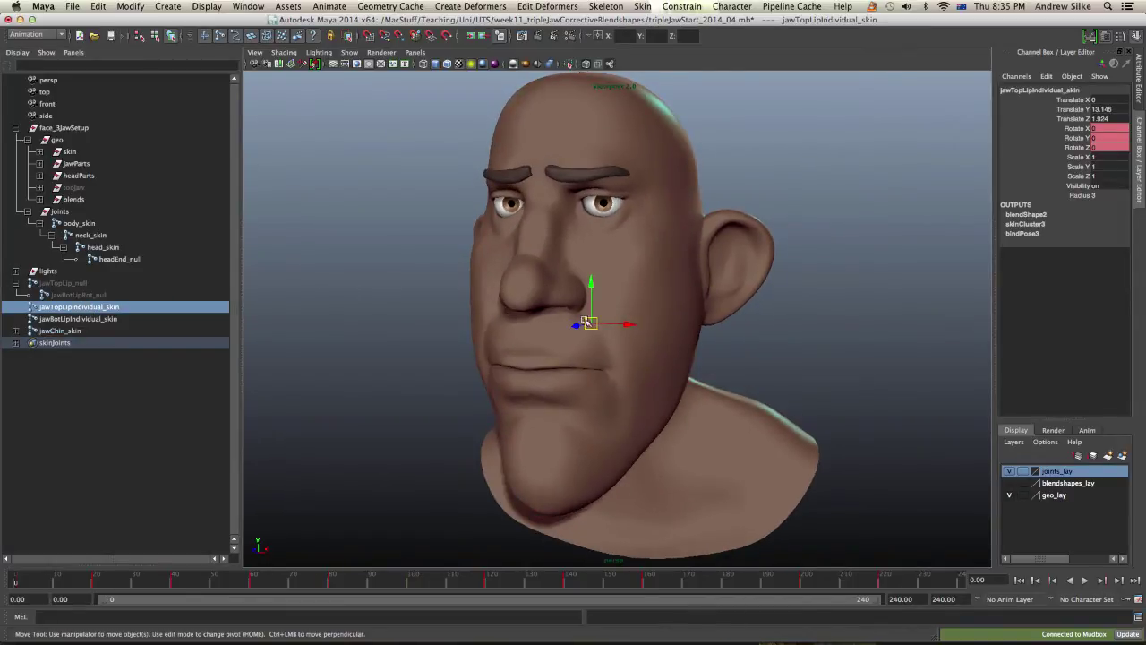
mouse_move(592, 325)
mouse_down()
mouse_move(599, 312)
mouse_move(587, 318)
mouse_up()
key(z)
key(e)
key(ctrl+z)
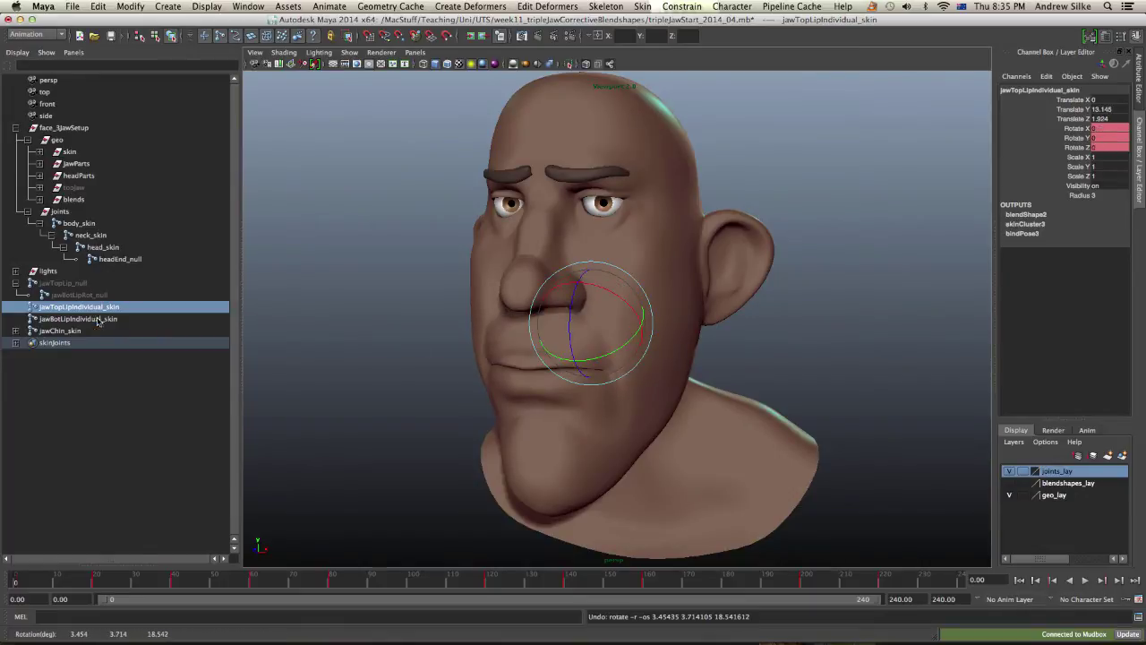
Test-rotate the unparented jawBotLipIndividual_skin about -13 degrees in Z, undo it, and inspect the mouth from several angles.
click(99, 320)
alt+drag(421, 320, 435, 307)
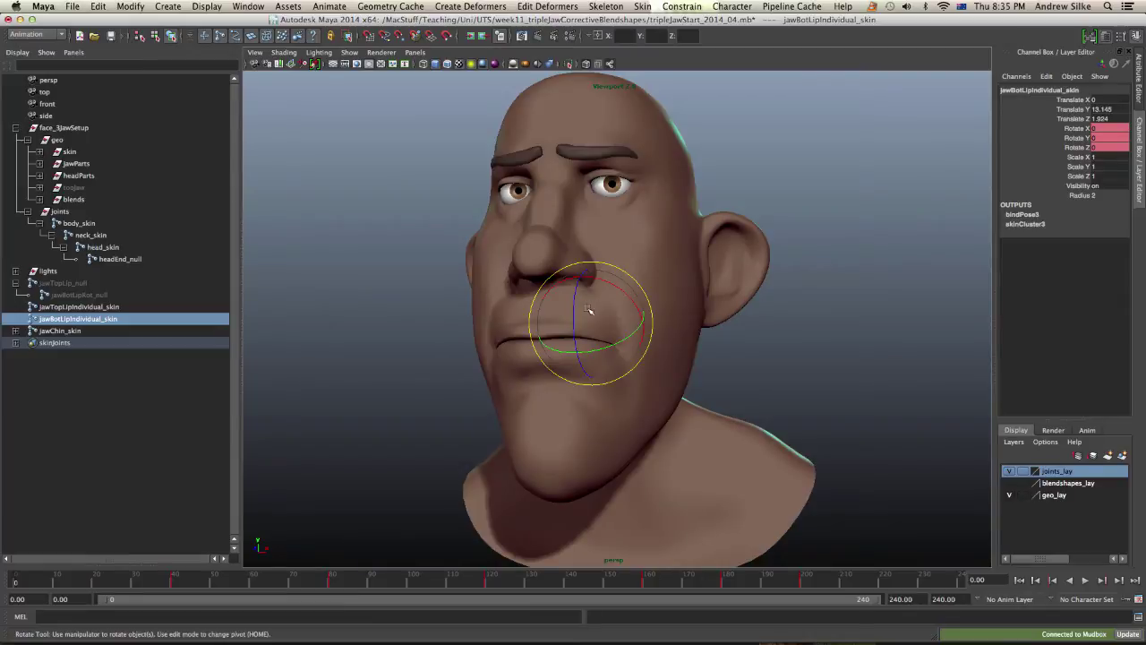
drag(589, 310, 606, 388)
key(ctrl+z)
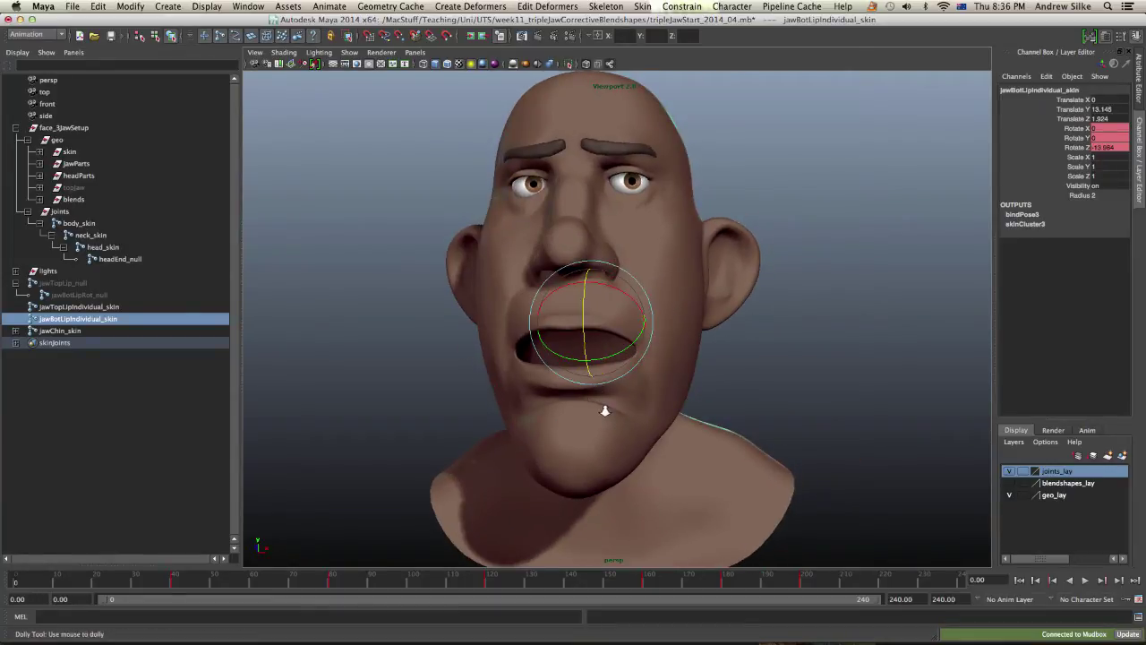
alt+right_drag(605, 411, 673, 415)
mouse_move(556, 394)
alt+mouse_down()
mouse_move(612, 409)
mouse_move(509, 404)
mouse_move(722, 415)
mouse_move(637, 409)
mouse_move(793, 389)
alt+mouse_up()
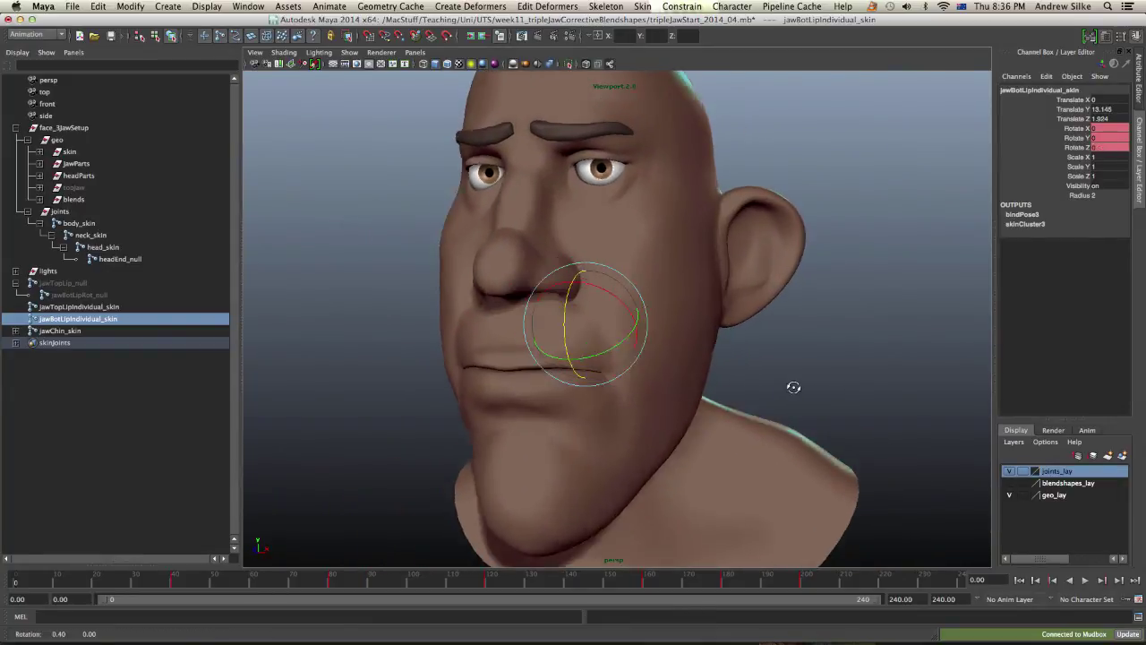
alt+right_drag(858, 363, 823, 361)
alt+drag(824, 361, 759, 367)
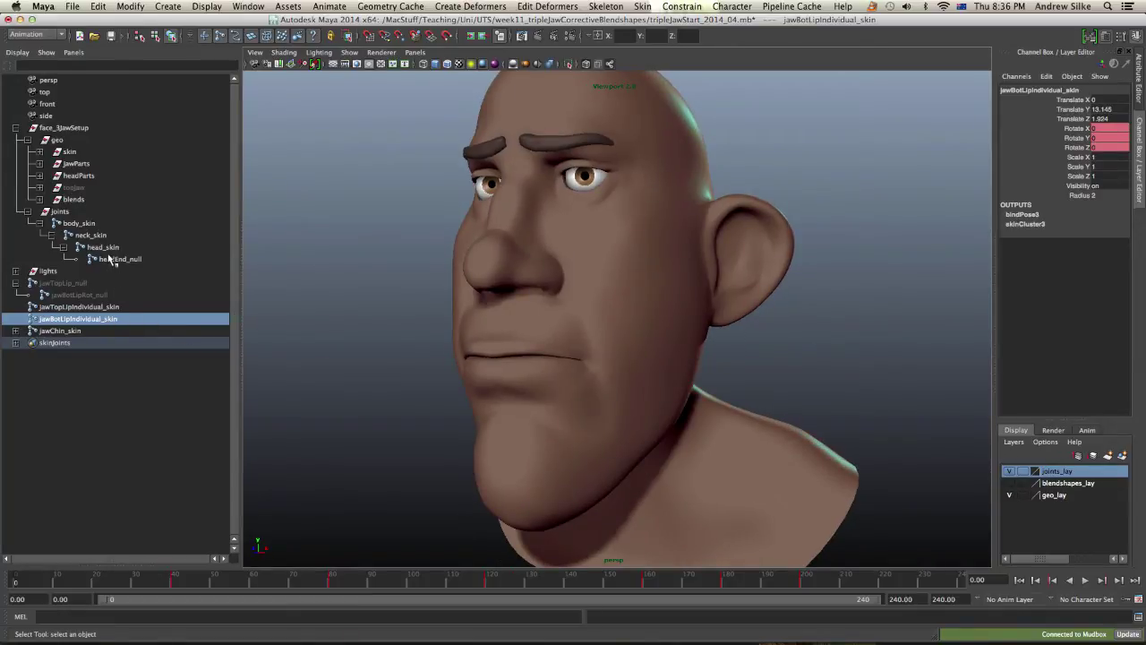
Undo the unparenting of the three jaw joints and expand the jaw chain under head_skin.
key(ctrl+z)
key(ctrl+z)
key(ctrl+z)
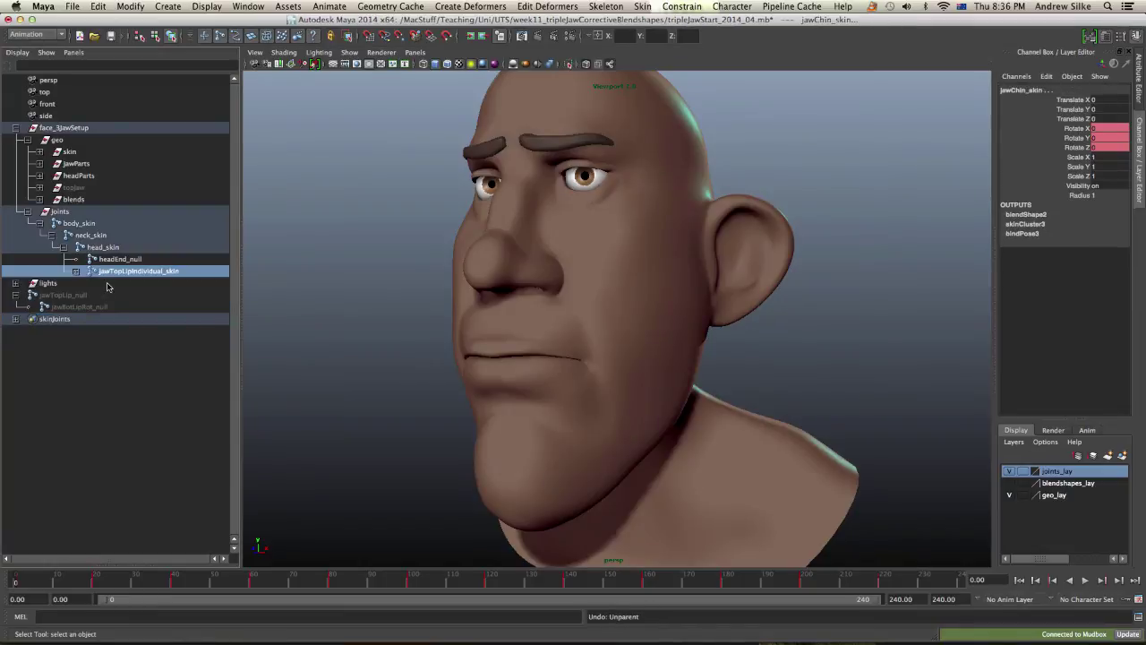
click(76, 270)
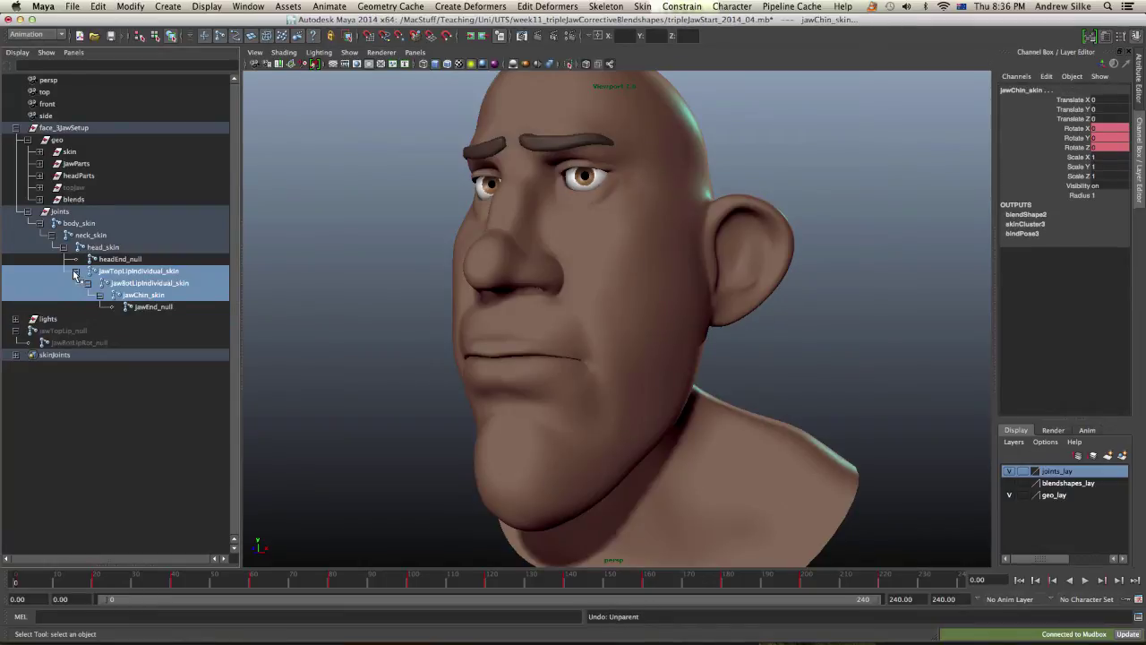
Select the three jaw joints and display the skeleton in the viewport, viewing the wireframe head from the side.
click(79, 223)
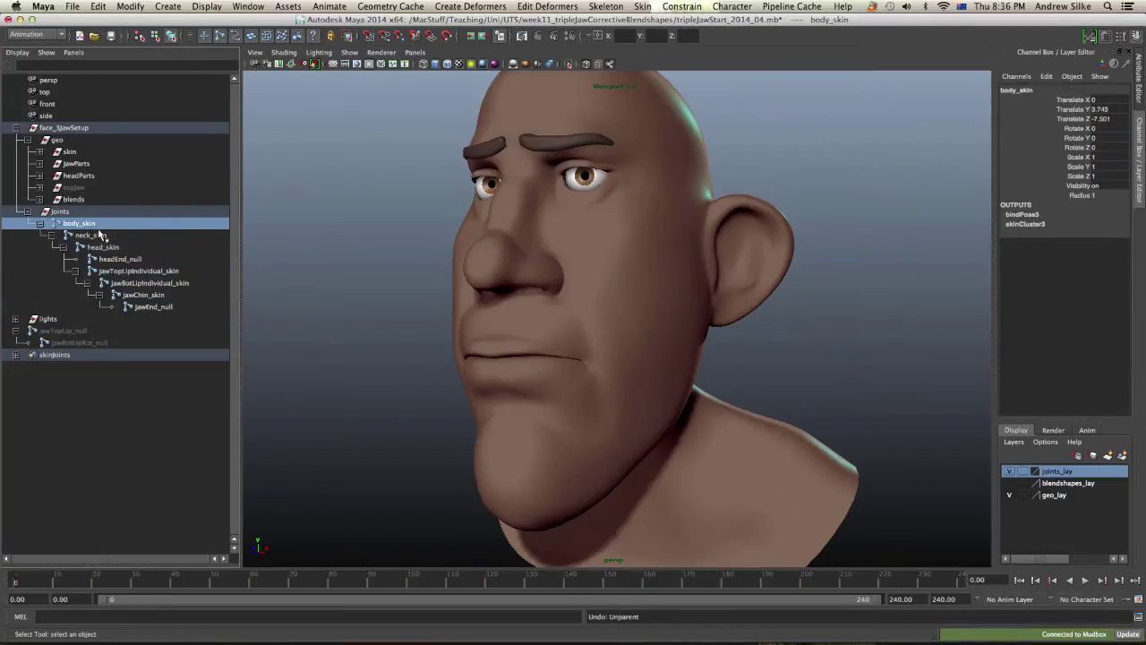
click(135, 270)
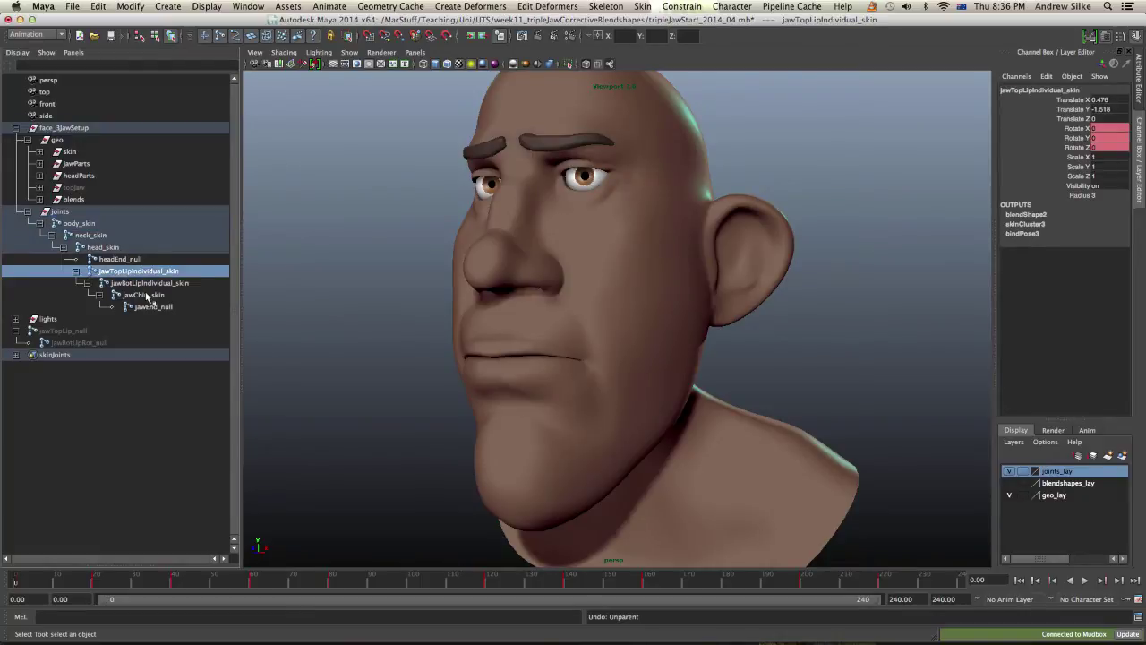
shift+click(148, 298)
key(4)
alt+drag(645, 320, 625, 333)
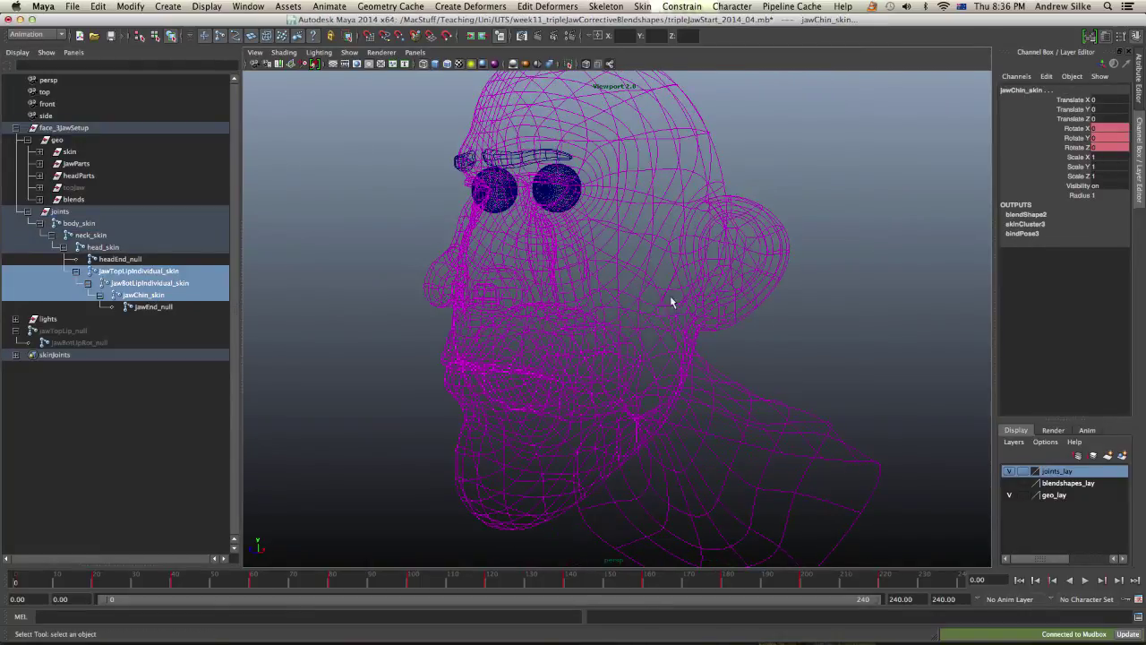
drag(715, 283, 735, 273)
alt+drag(703, 281, 662, 295)
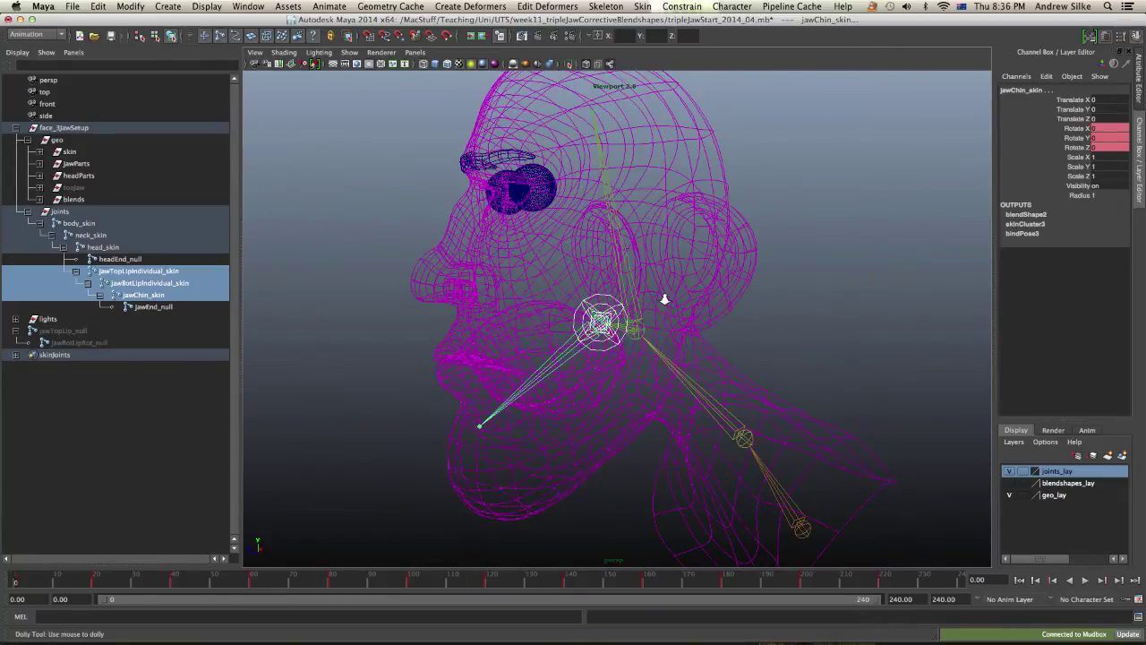
alt+right_drag(663, 296, 704, 292)
alt+drag(704, 292, 720, 287)
Return to shaded display and select jawTopLipIndividual_skin, jawBotLipIndividual_skin and jawChin_skin in turn to compare them with the face.
click(129, 271)
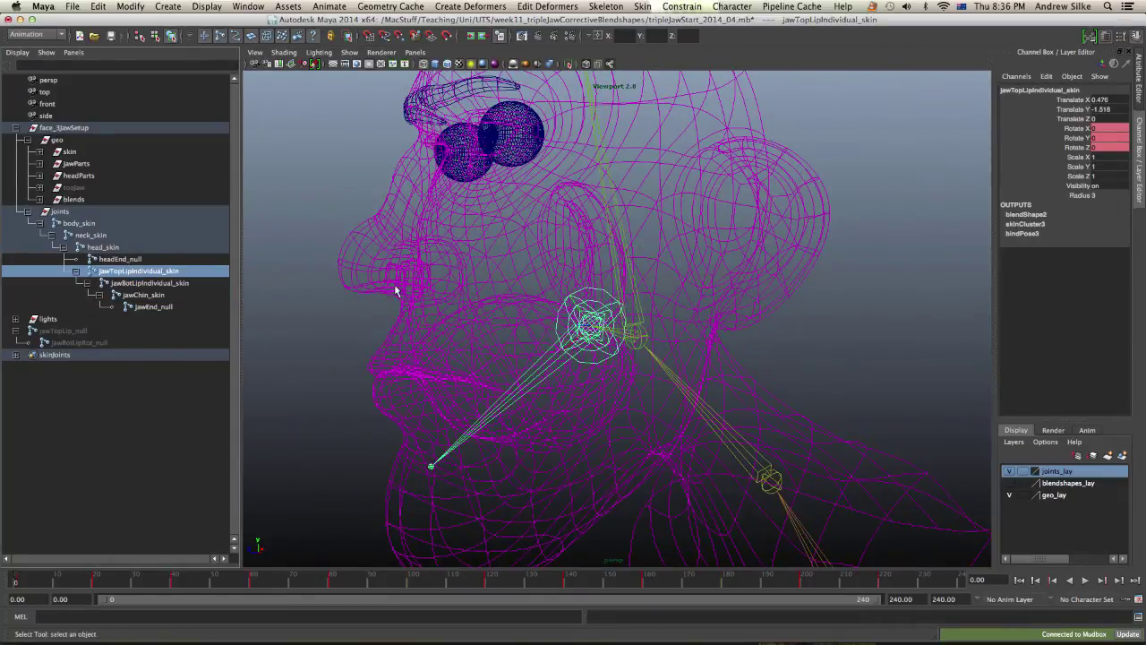
key(5)
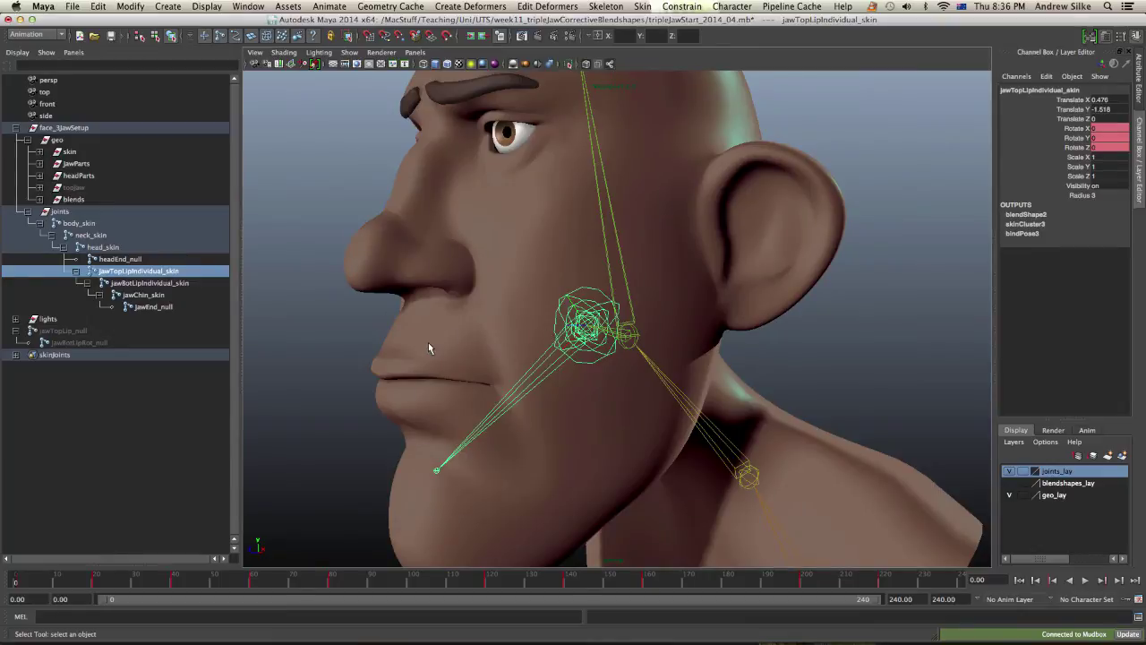
click(134, 283)
alt+drag(550, 397, 456, 396)
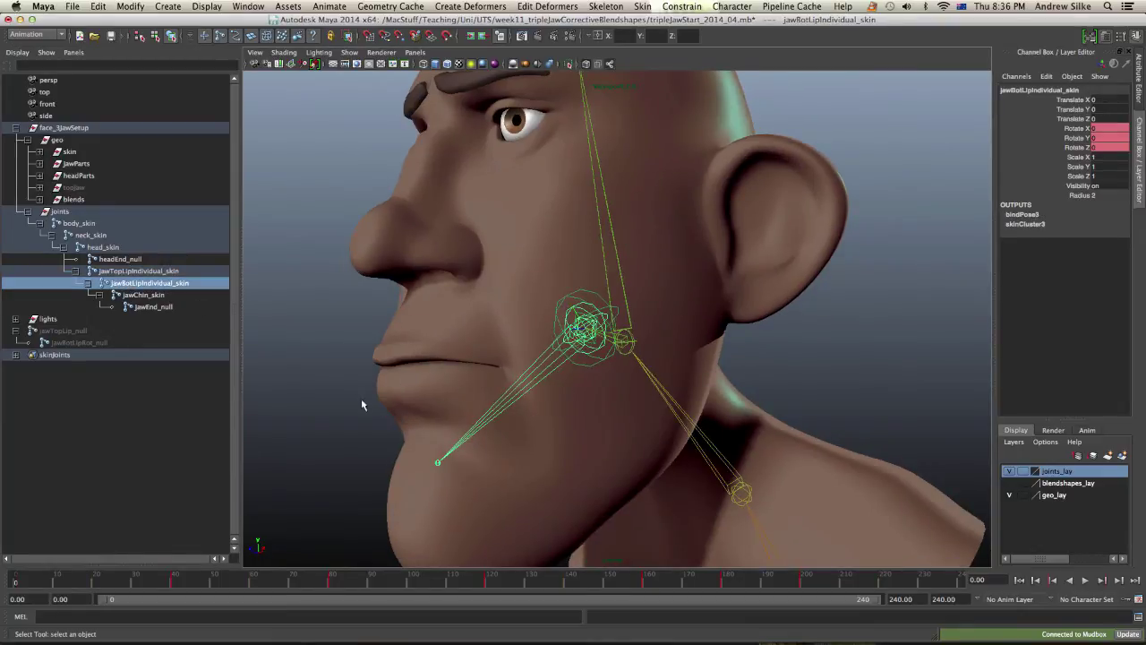
click(136, 295)
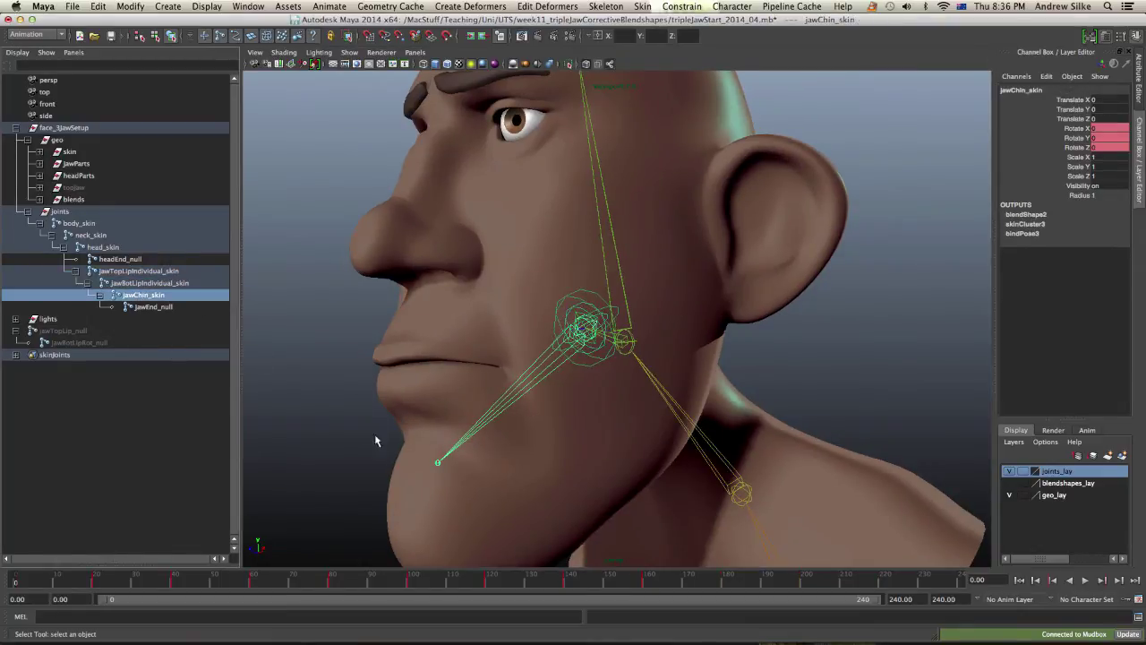
alt+drag(749, 332, 556, 325)
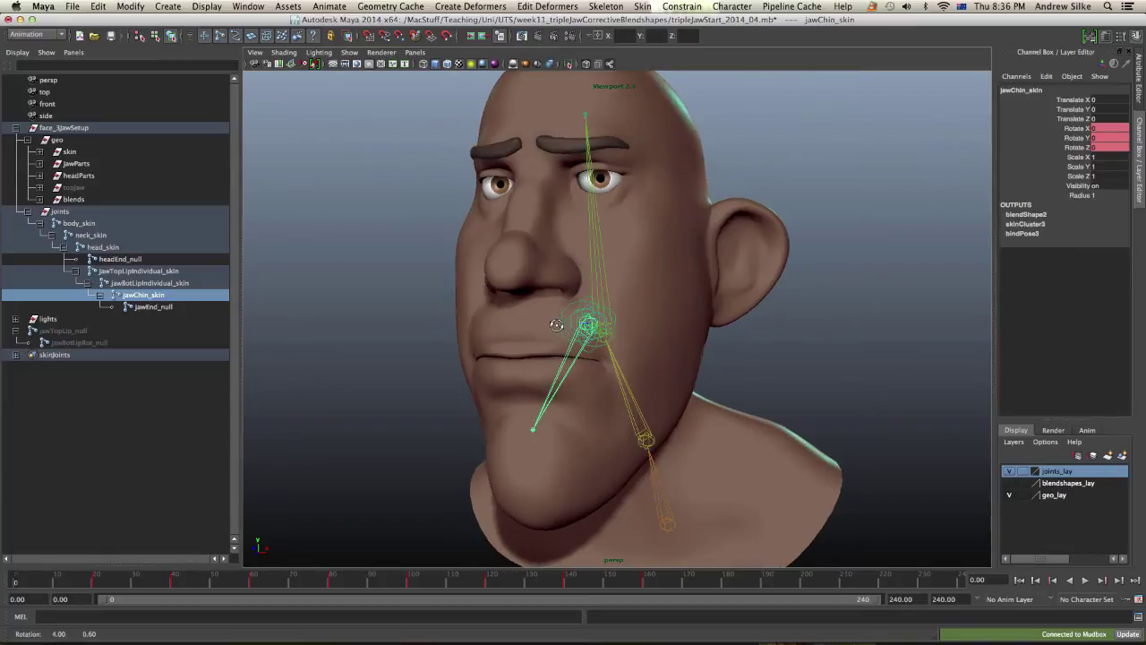
Test-rotate jawChin_skin and jawBotLipIndividual_skin, the latter about -28 degrees in Z, undoing each rotation.
key(e)
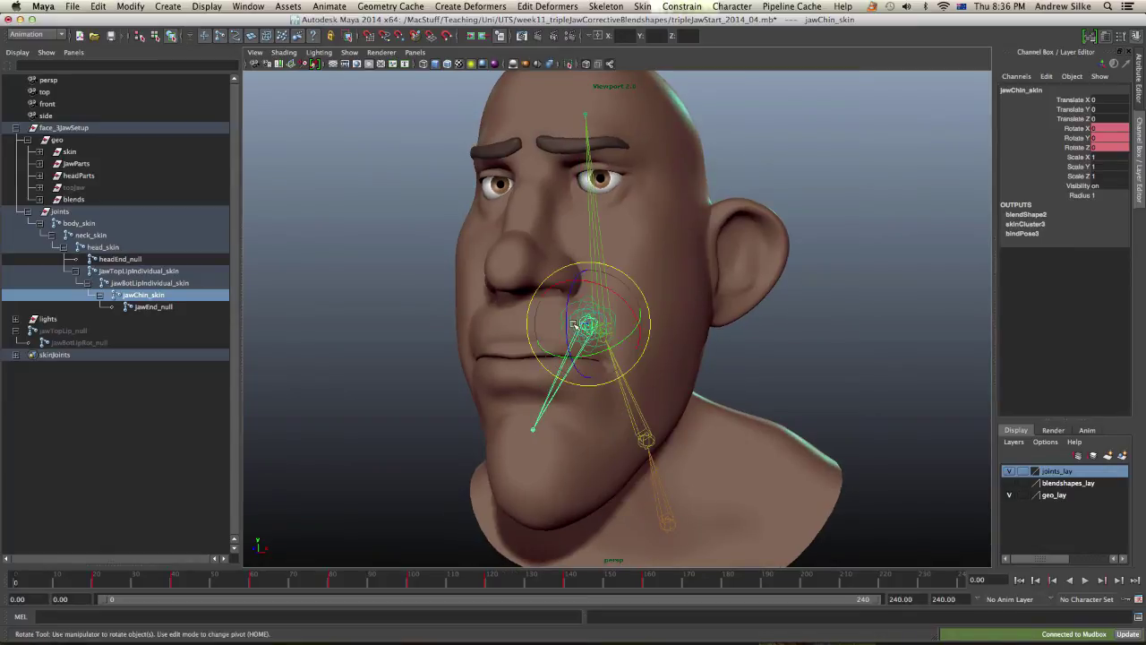
drag(566, 318, 559, 341)
key(z)
click(138, 283)
key(z)
key(q)
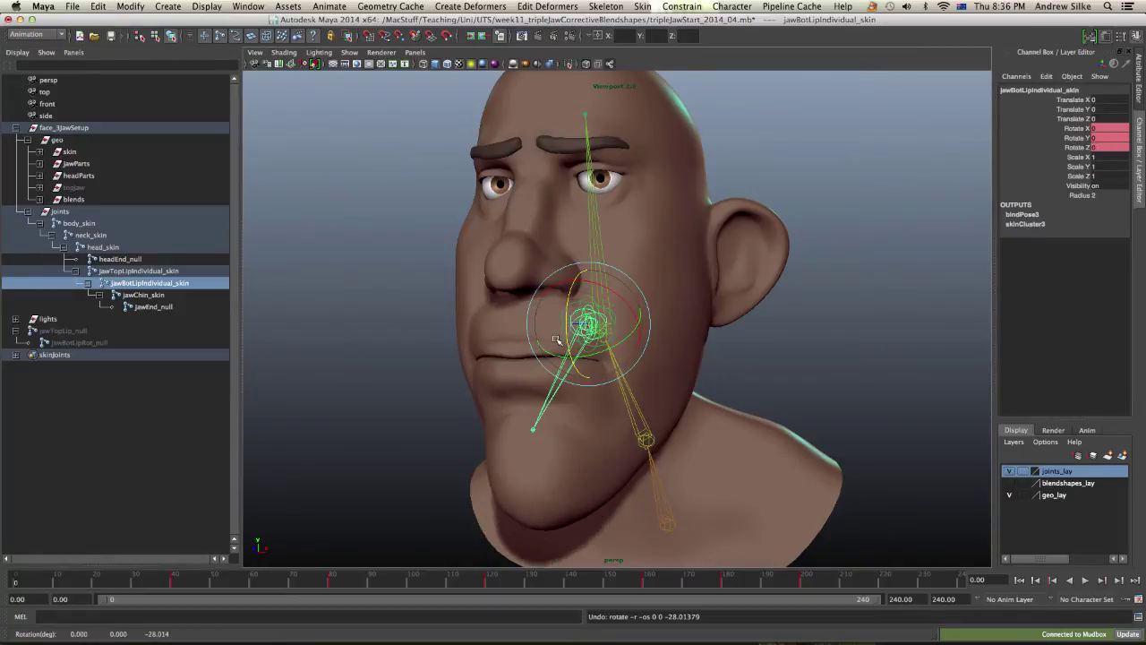
Unhide the jawTopLip_null and jawBotLipRot_null joints and view them from the side of the head.
click(80, 332)
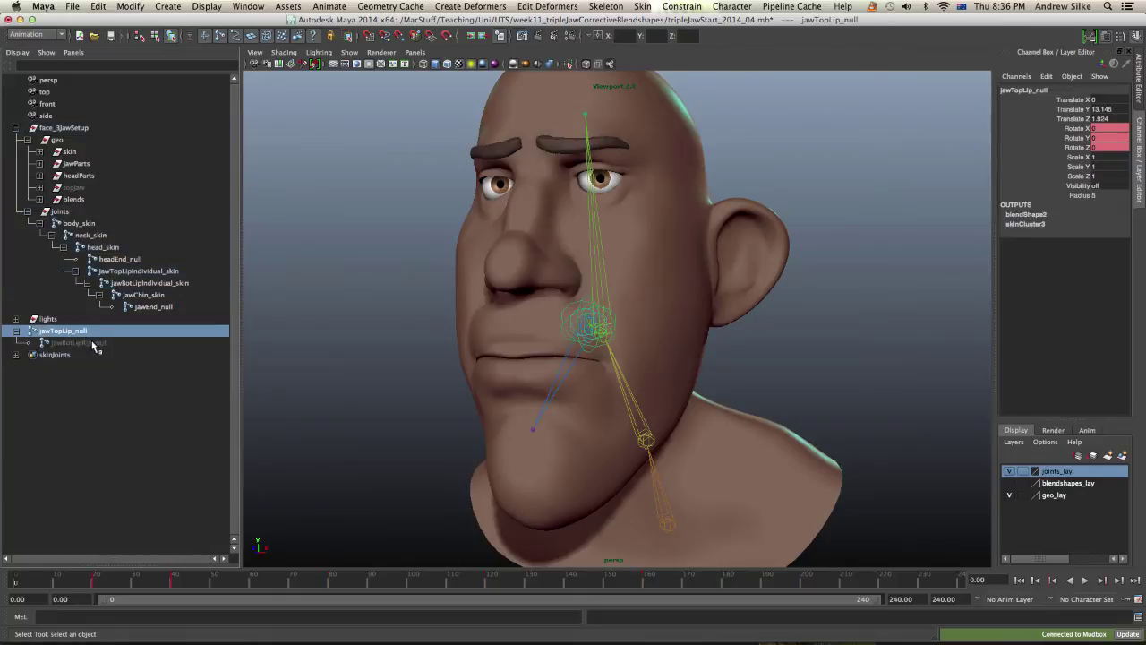
shift+click(90, 343)
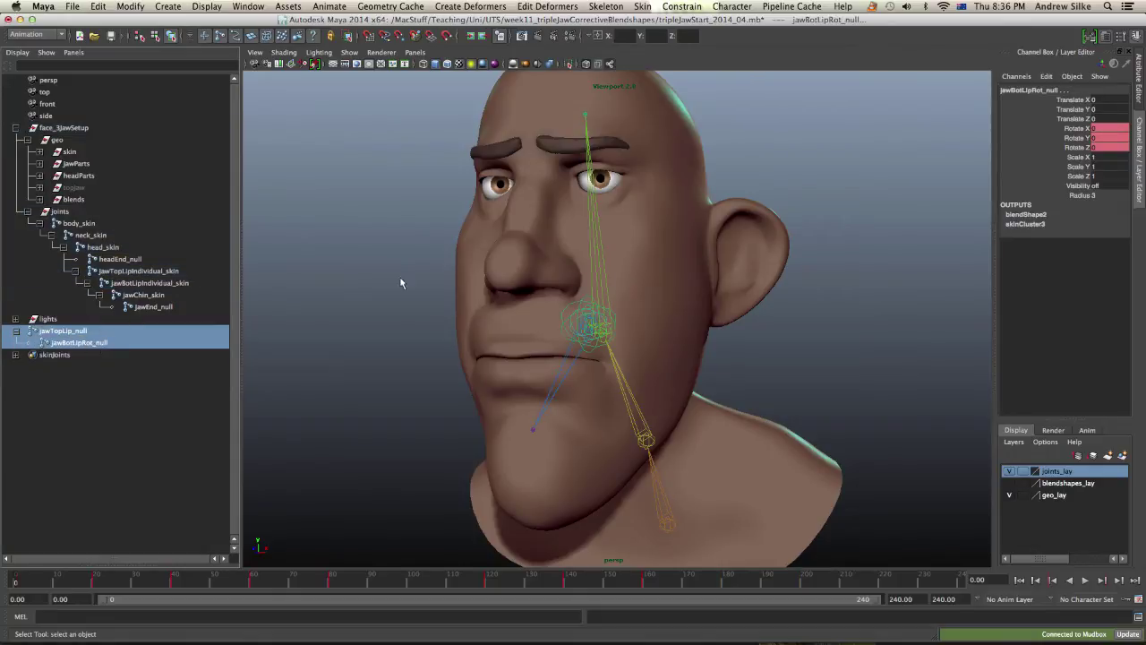
alt+drag(400, 283, 680, 272)
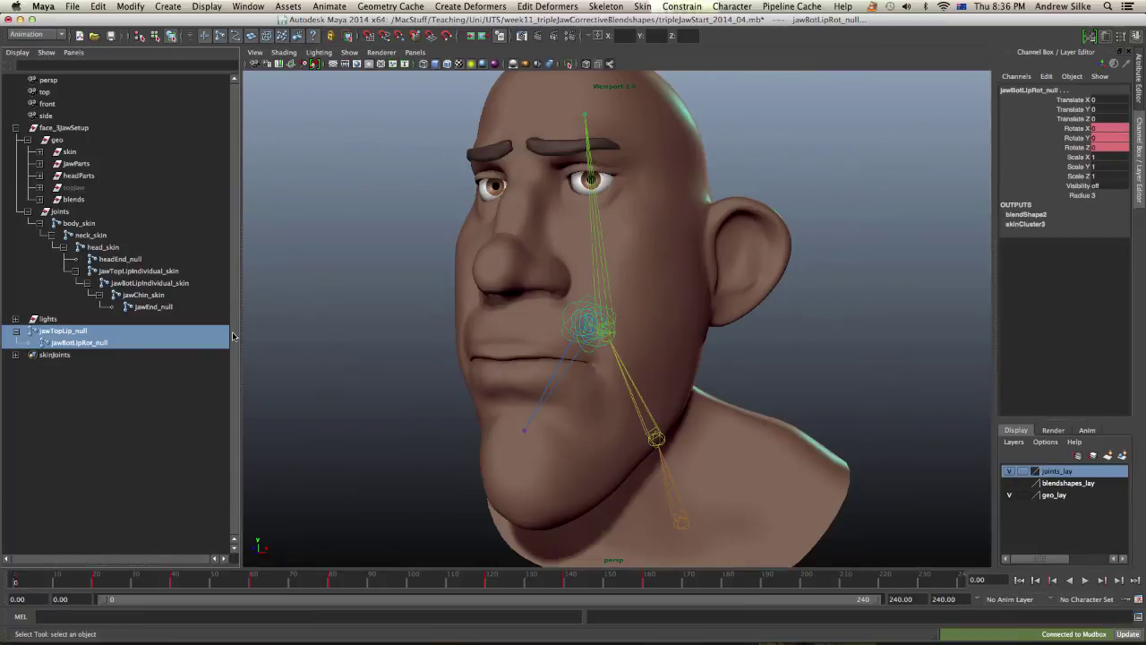
key(shift+h)
alt+drag(645, 341, 732, 339)
Set the radius of jawBotLipRot_null to 4.
click(141, 345)
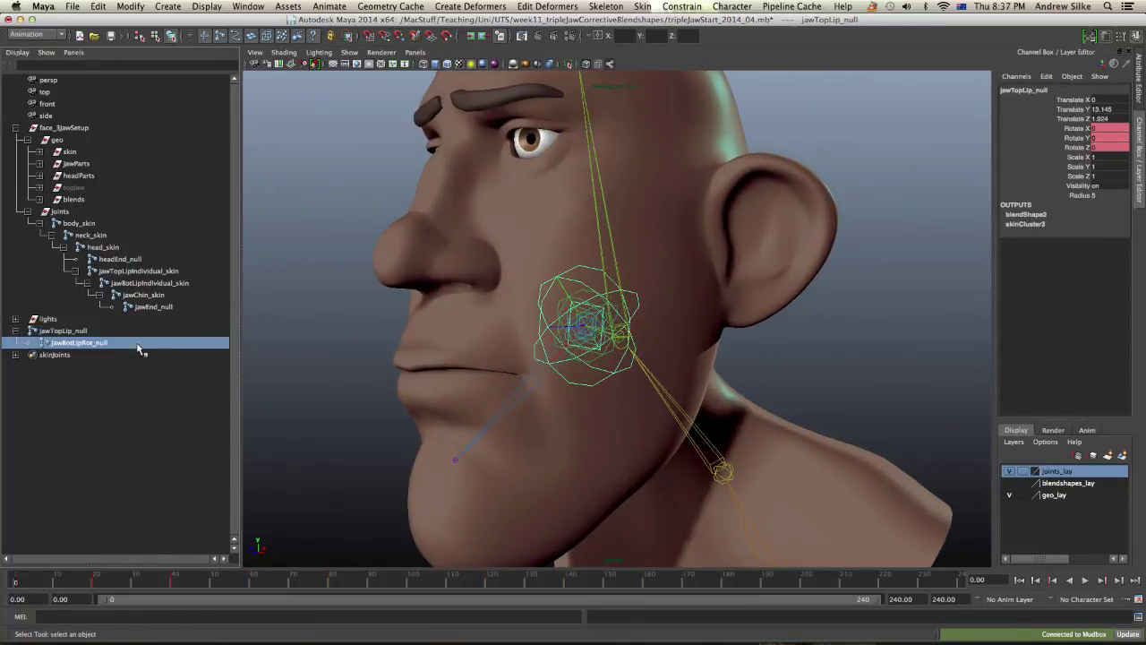
click(1102, 194)
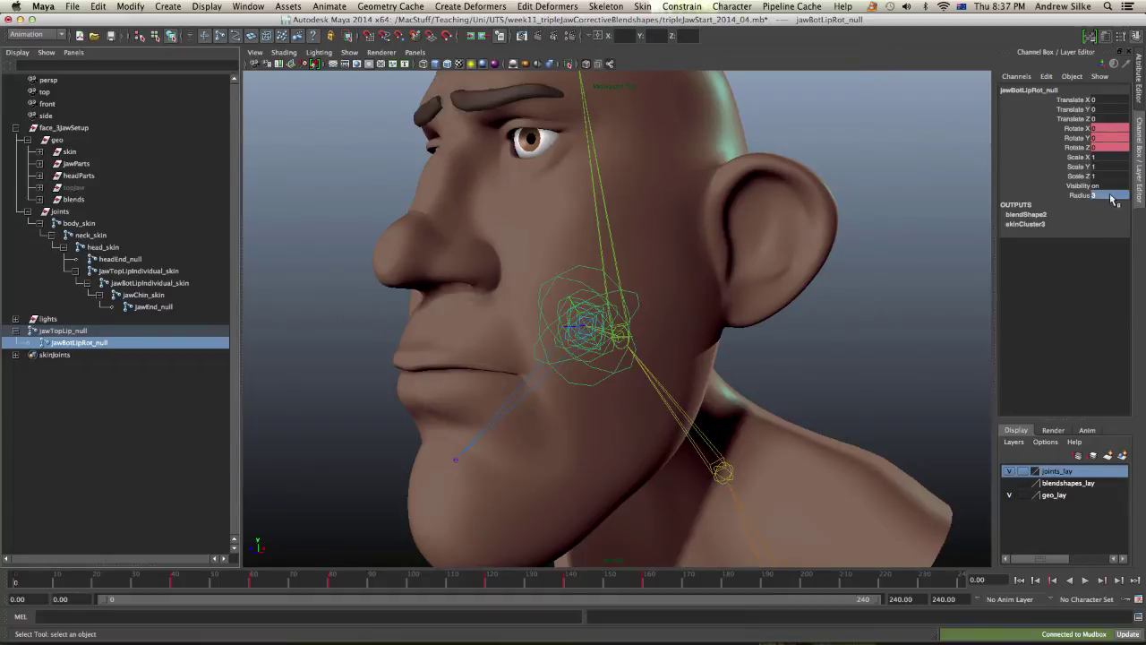
text(4)
key(Return)
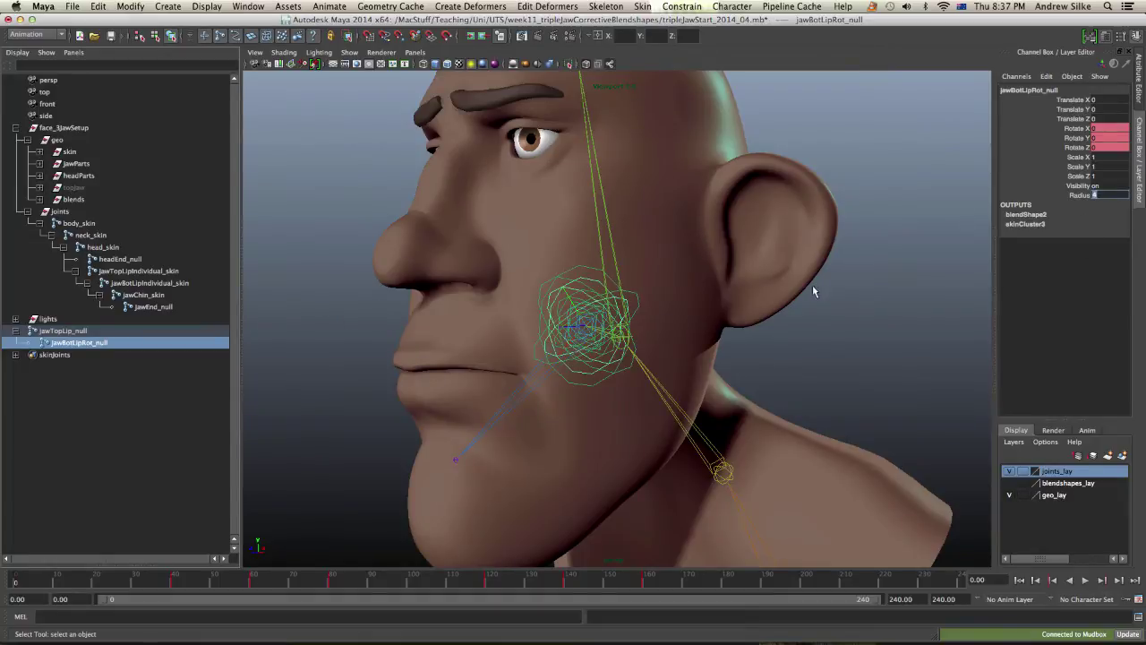
Parent jawTopLip_null, together with its child jawBotLipRot_null, under the head_skin joint.
click(76, 332)
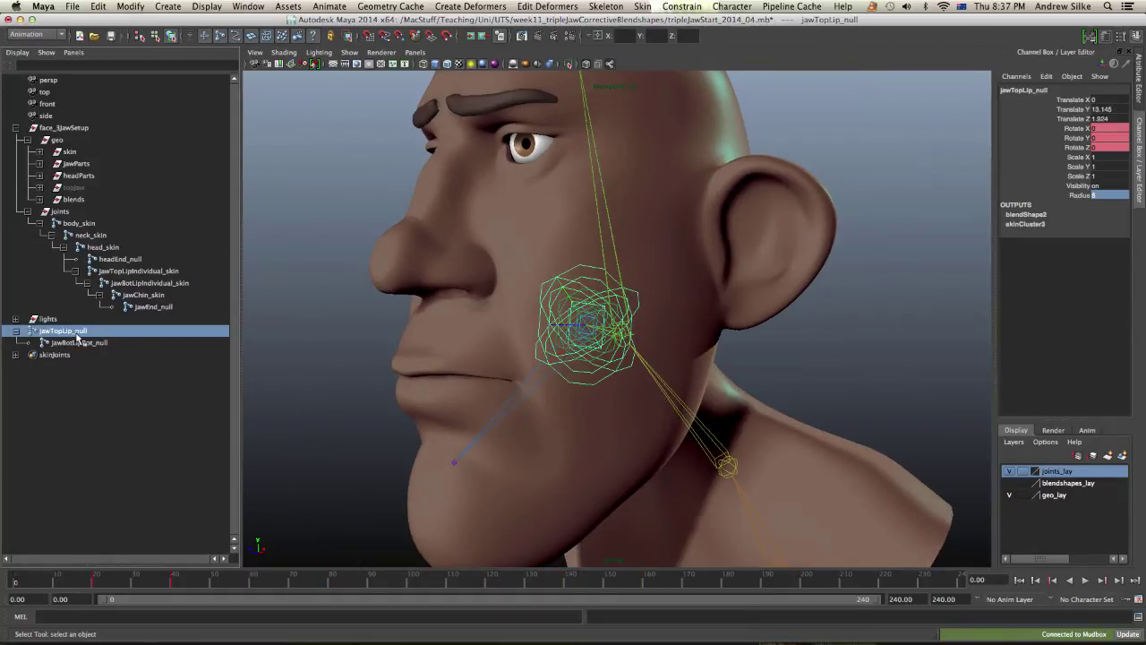
click(76, 343)
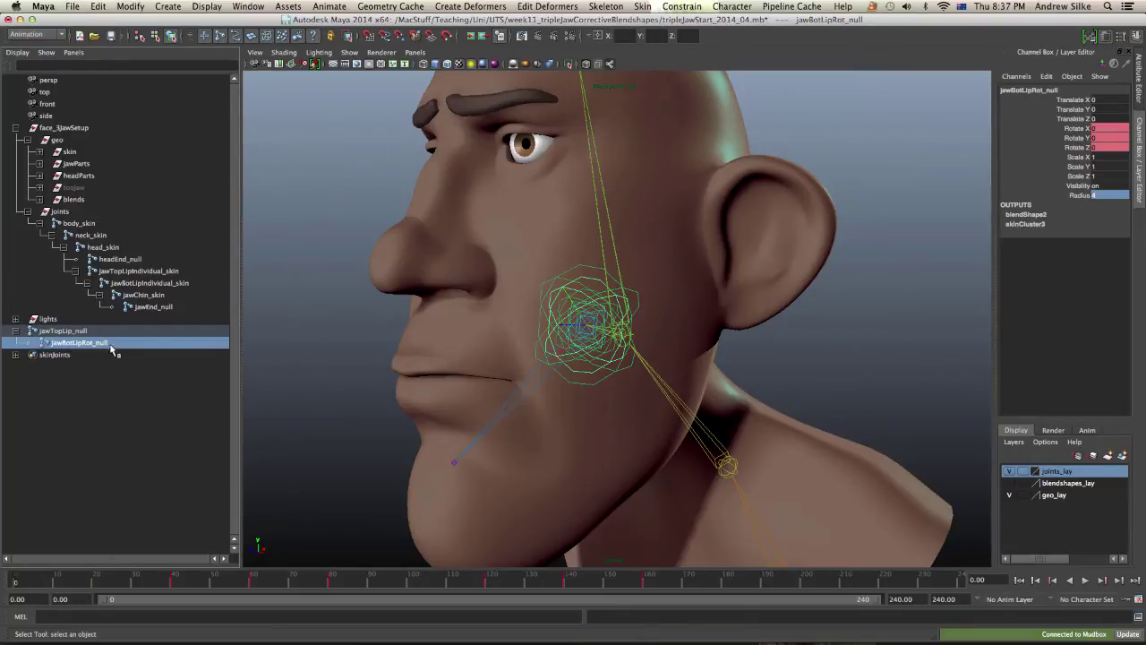
click(79, 331)
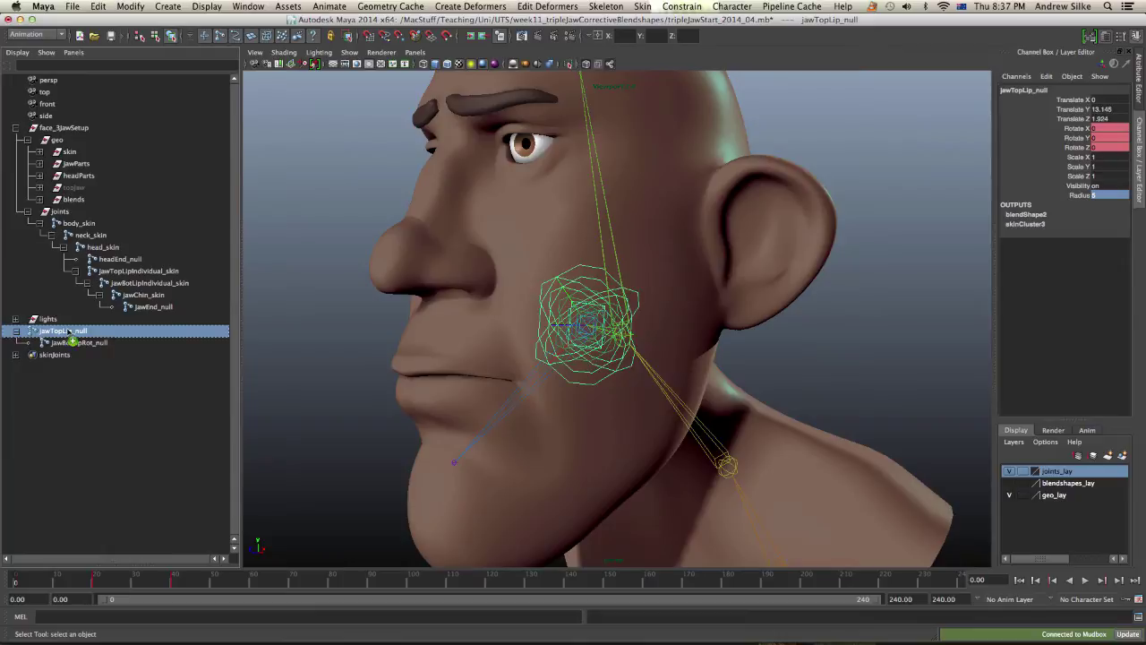
middle_drag(69, 332, 115, 250)
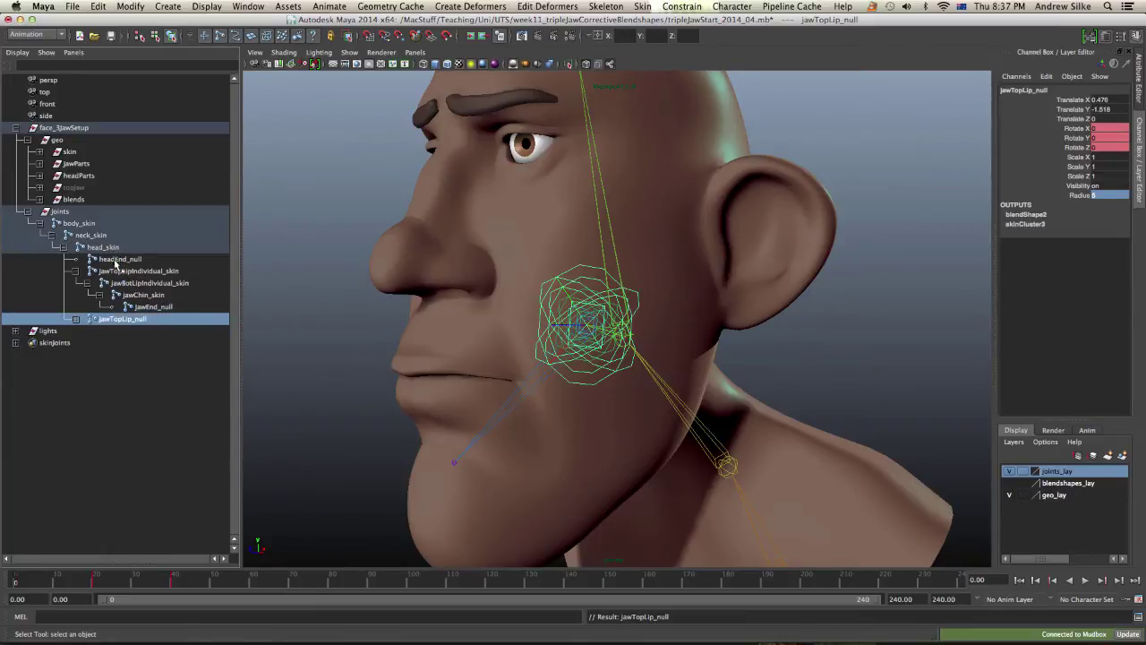
click(115, 248)
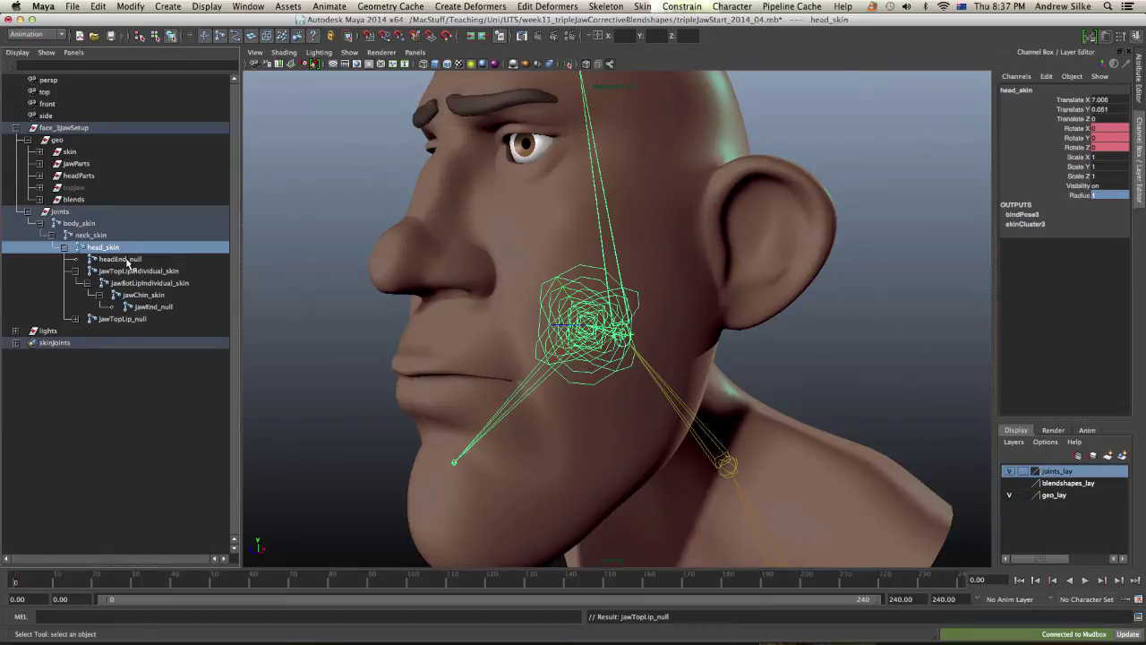
Delete the headEnd_null and jawEnd_null end joints from the head hierarchy.
click(124, 260)
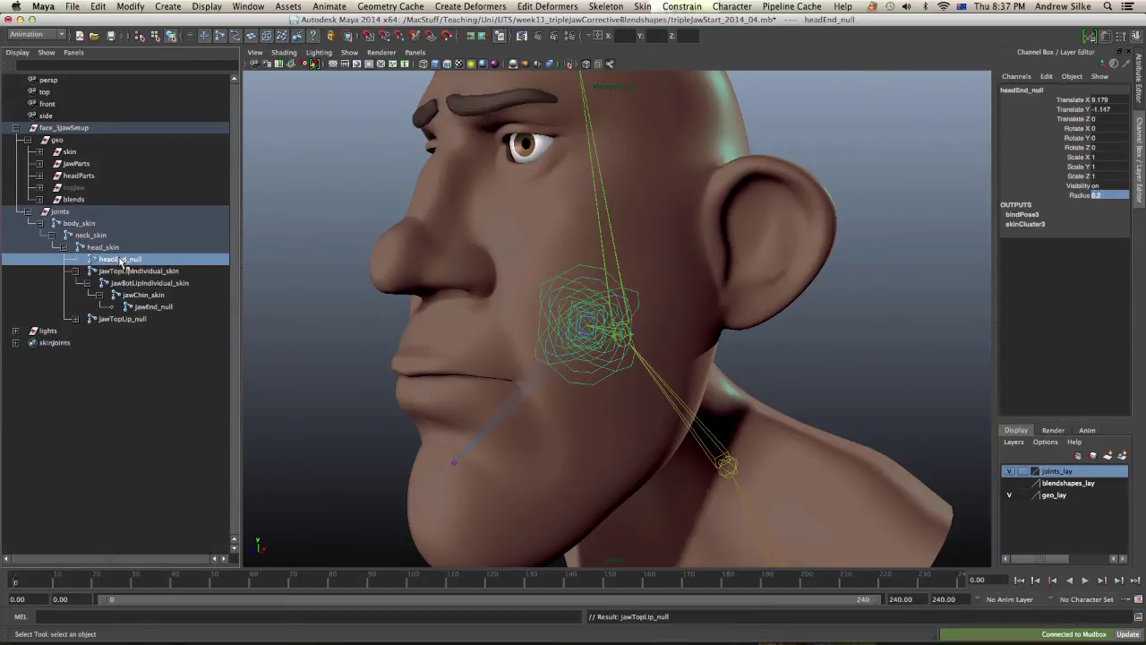
key(Delete)
click(148, 294)
key(Delete)
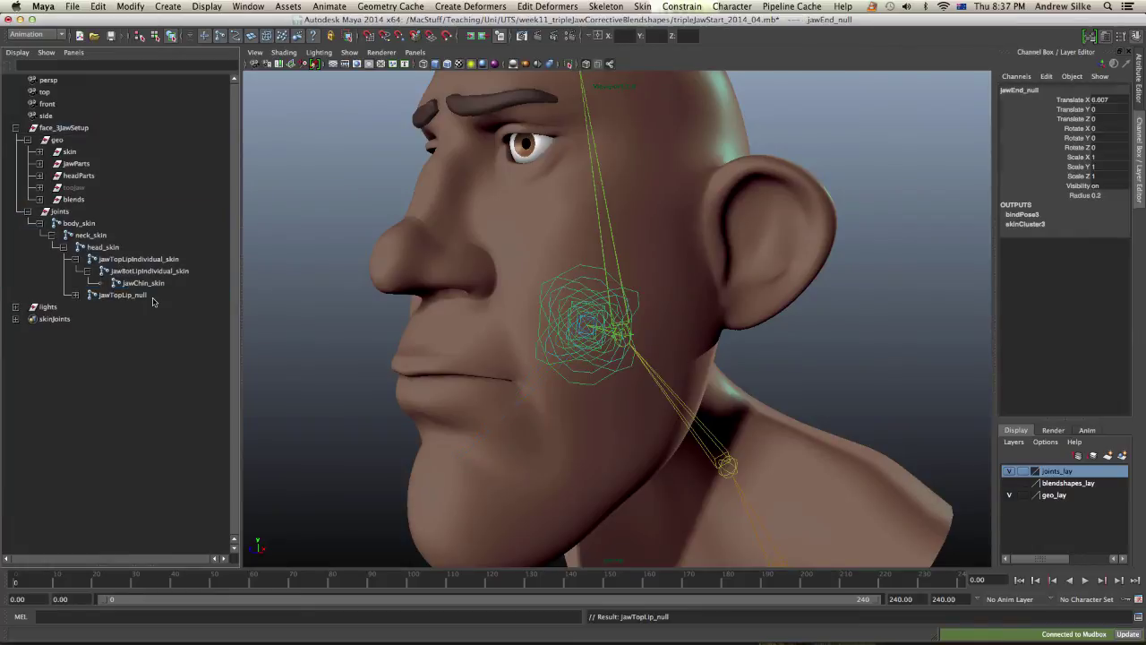
Select jawTopLip_null on the head, restore the Persp/Outliner layout, and expand the face_3jawSetup joint hierarchy completely.
alt+drag(377, 269, 598, 324)
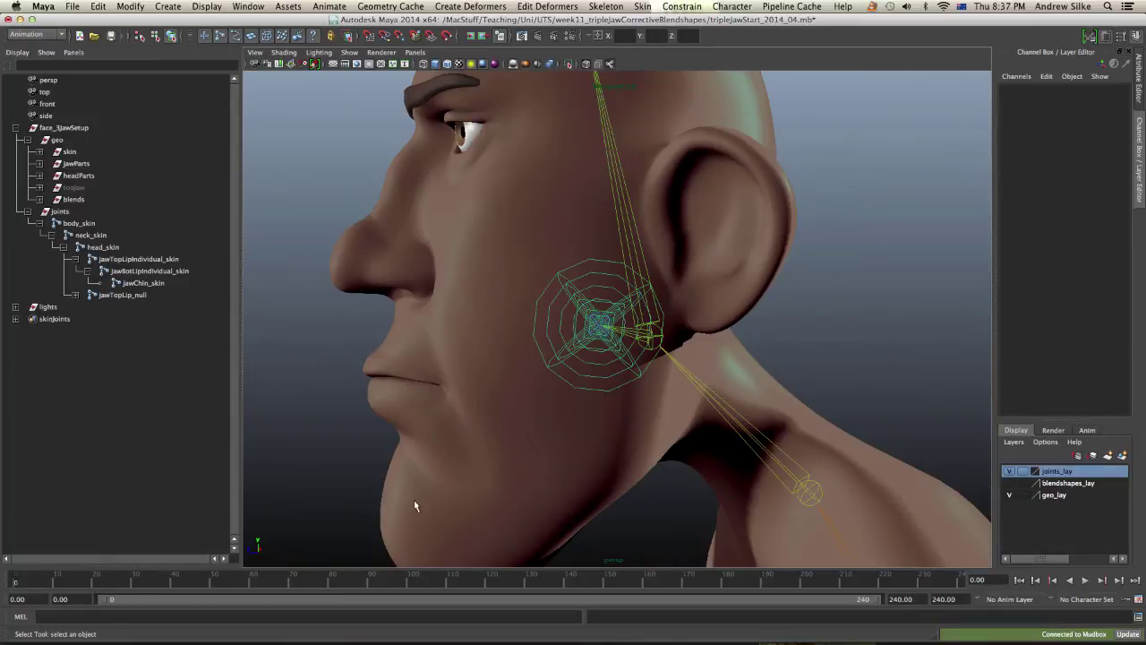
alt+drag(690, 379, 624, 338)
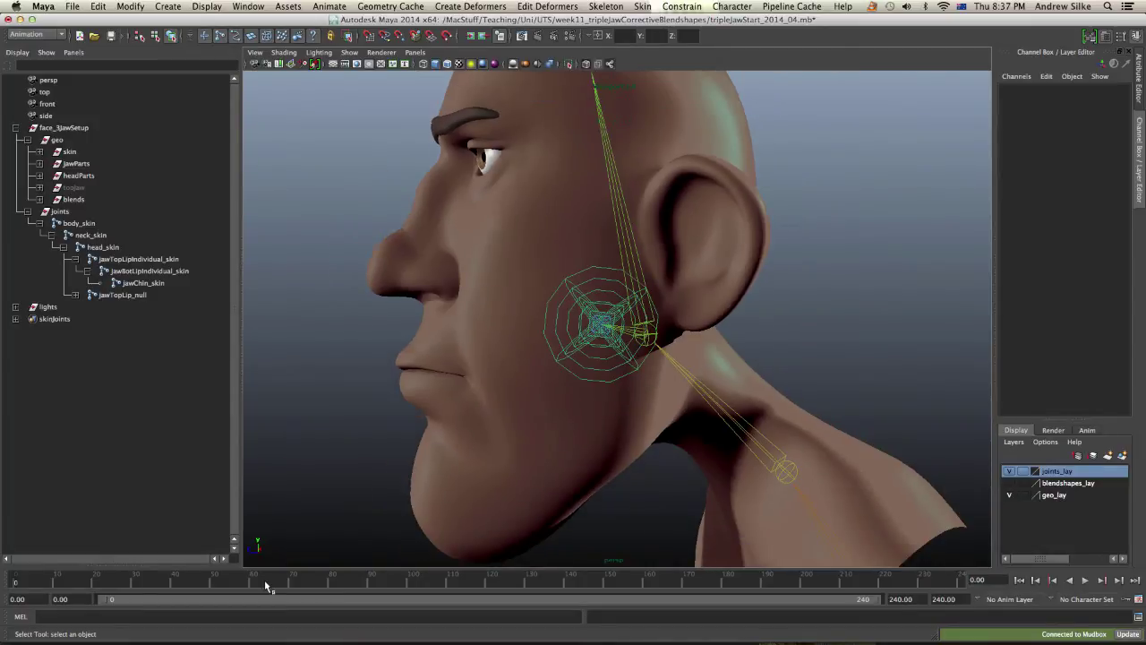
alt+drag(418, 483, 596, 197)
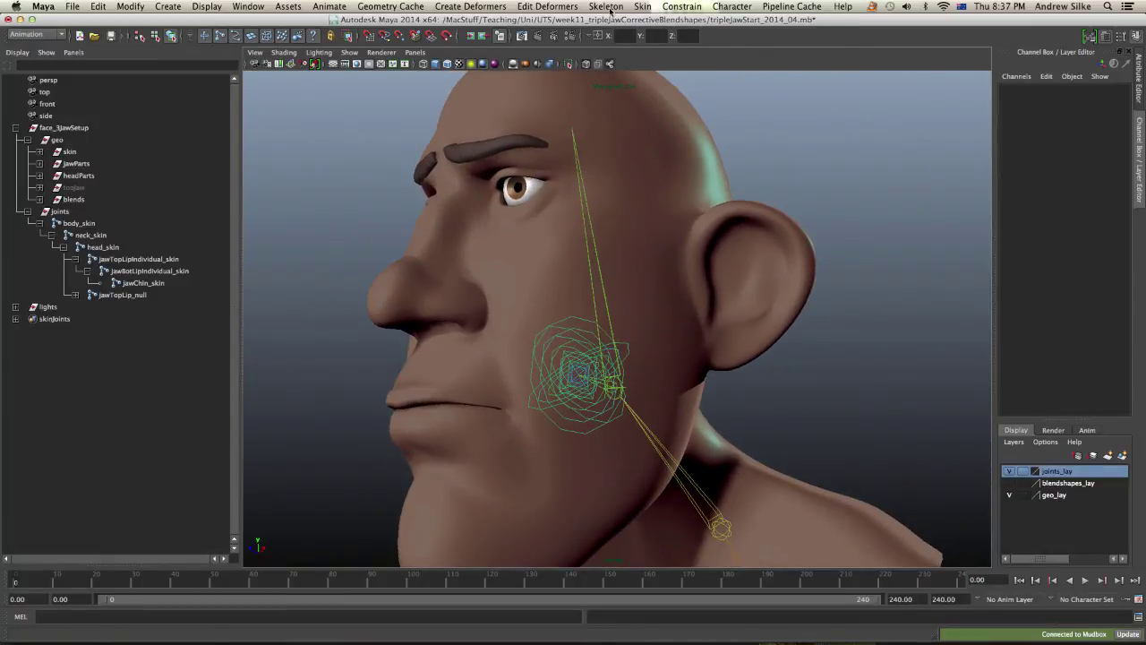
alt+drag(583, 120, 557, 249)
mouse_move(572, 327)
alt+mouse_down()
mouse_move(586, 341)
mouse_move(566, 331)
alt+mouse_up()
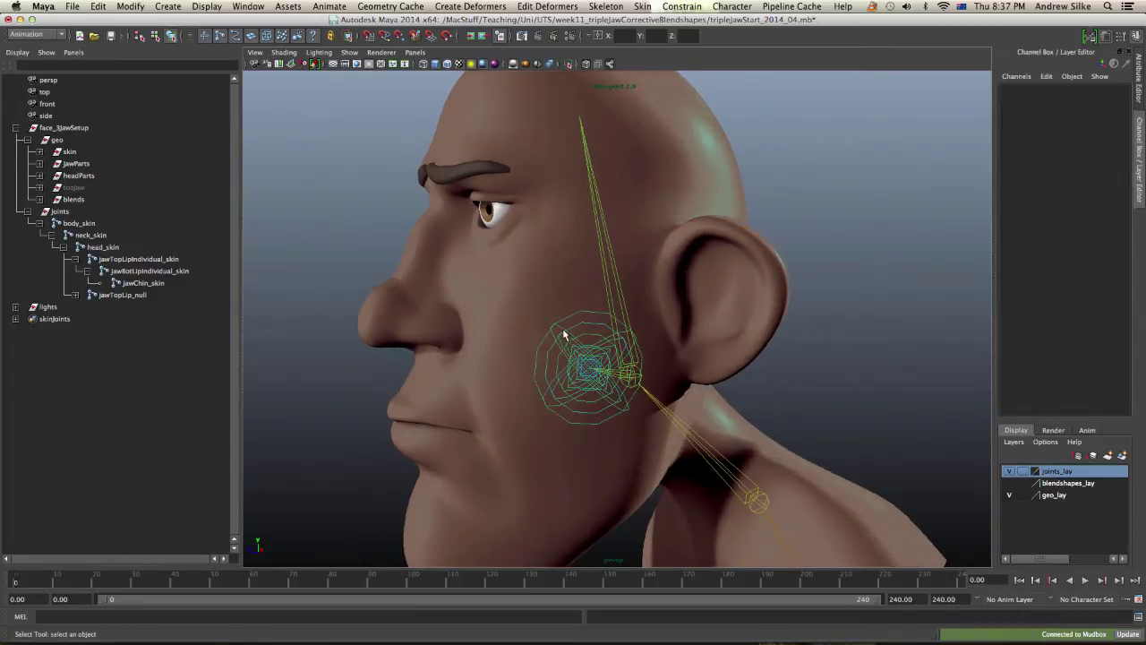
click(563, 324)
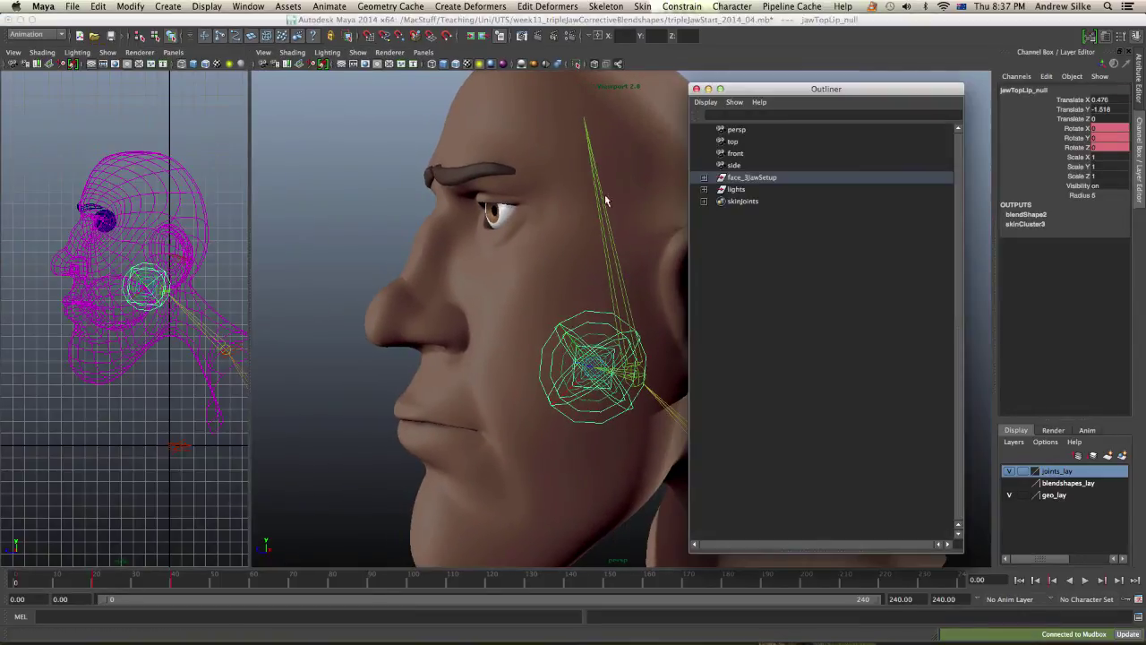
click(697, 90)
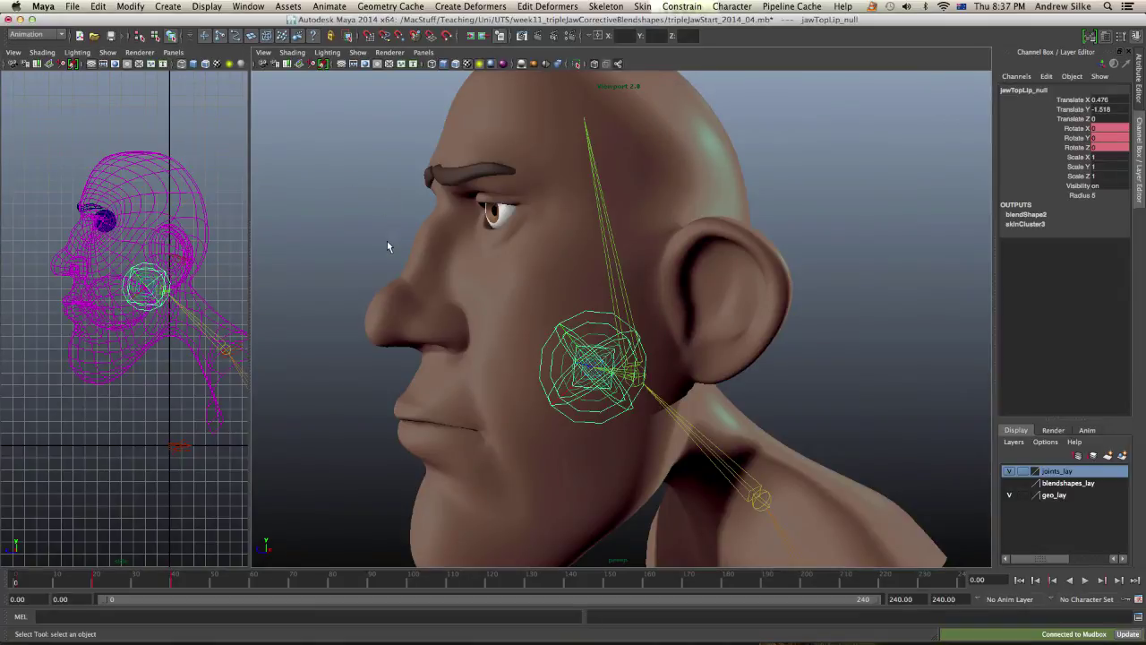
key(space)
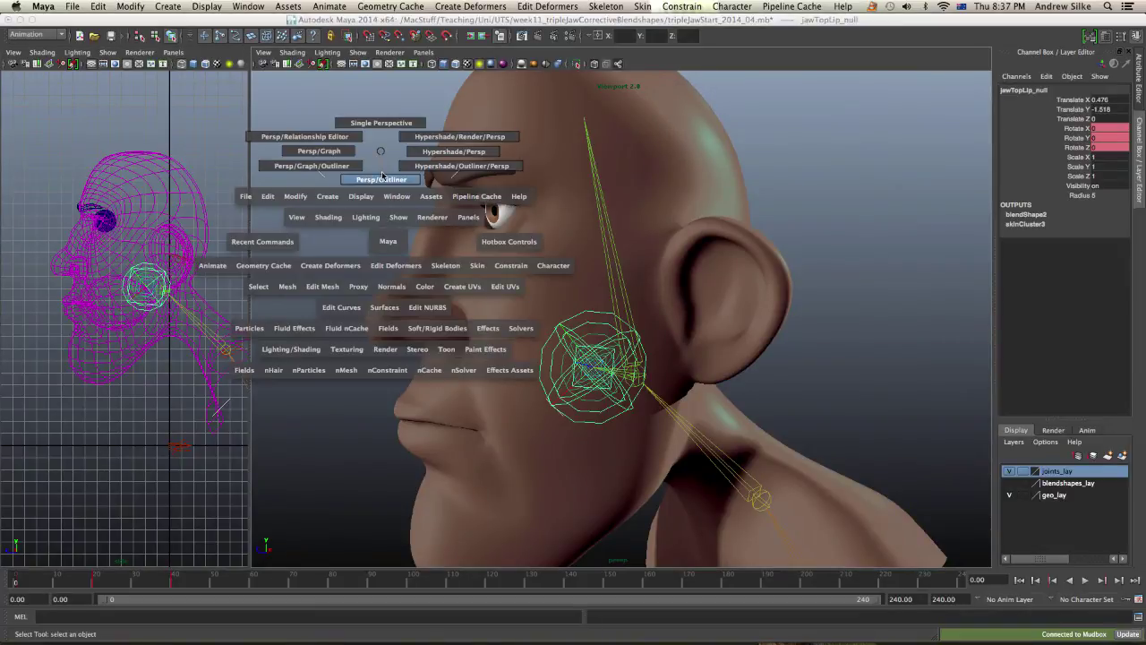
click(381, 179)
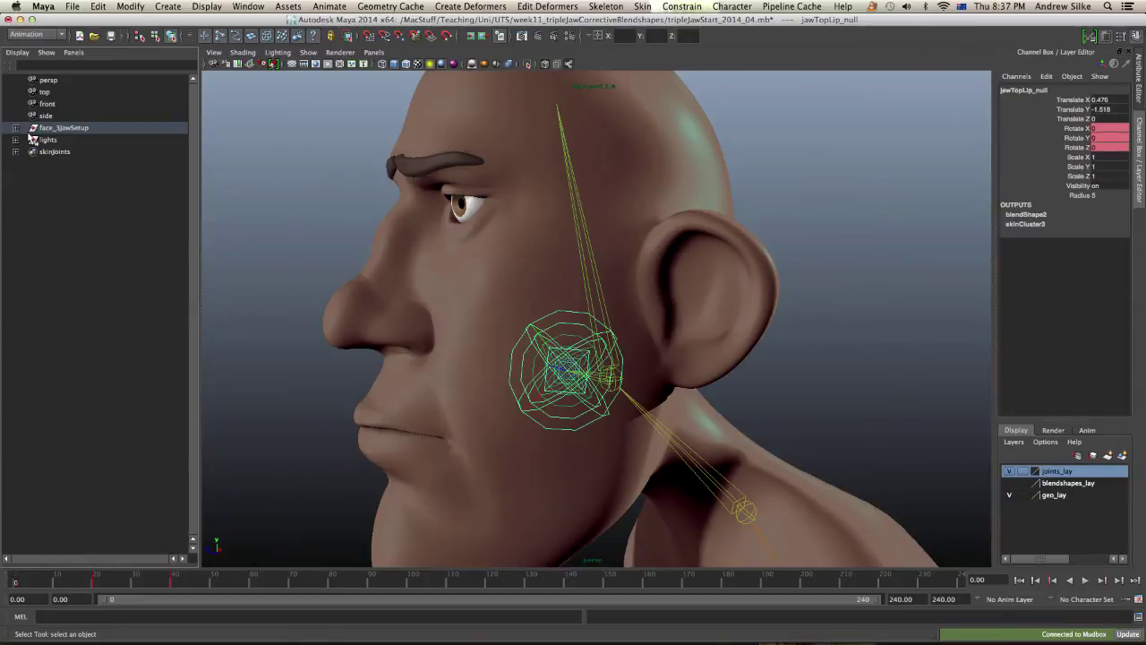
click(15, 128)
click(27, 152)
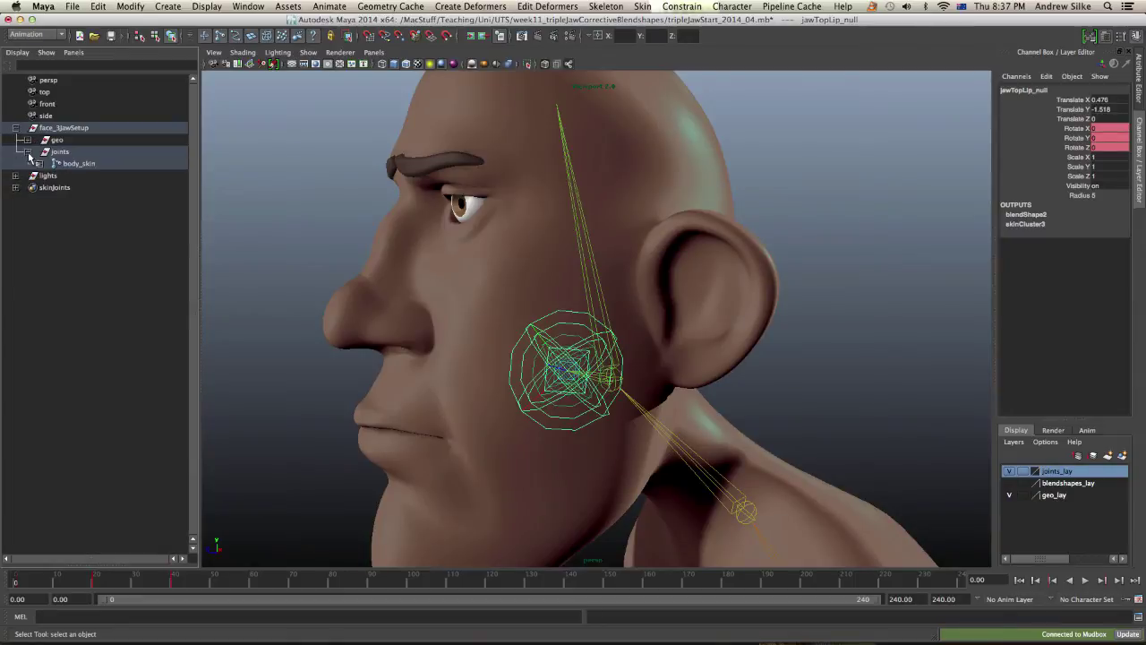
shift+click(40, 165)
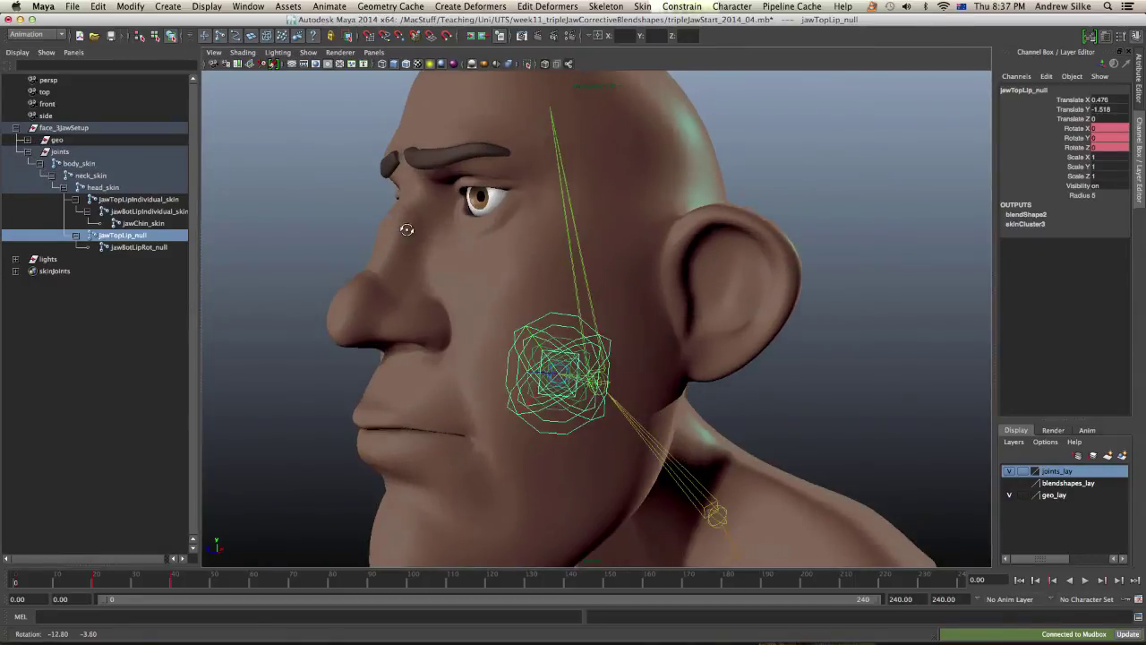
Unparent the three individual jaw skin joints plus jawTopLip_null and jawBotLipRot_null so all five sit at the scene's top level.
click(138, 201)
click(140, 213)
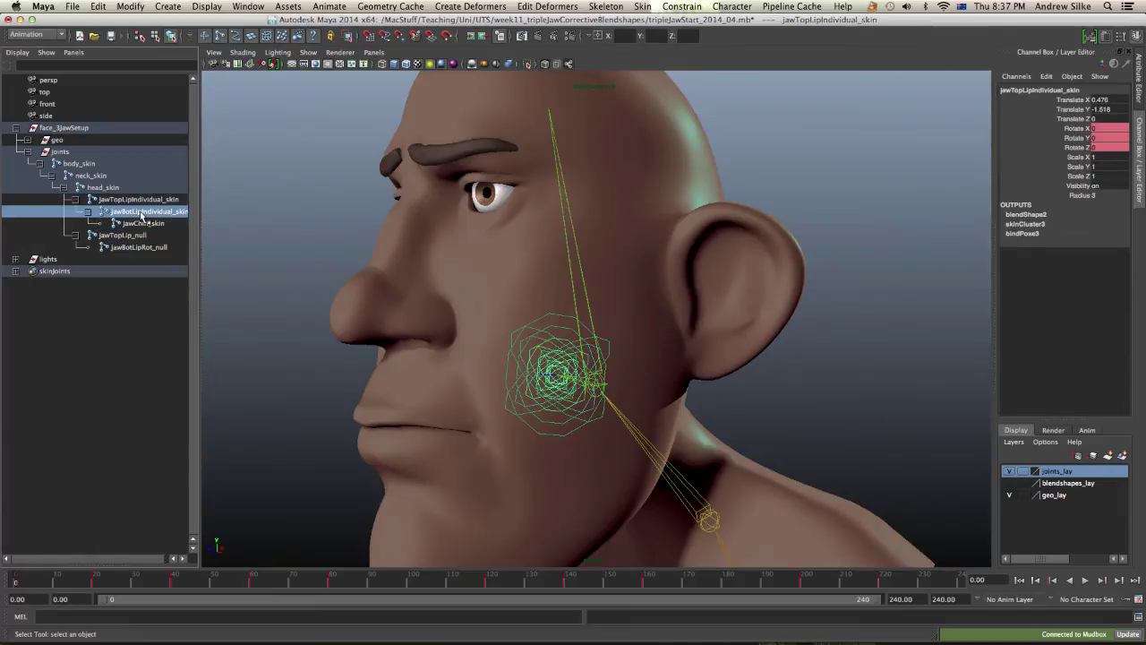
click(140, 224)
click(145, 213)
click(143, 200)
shift+click(145, 223)
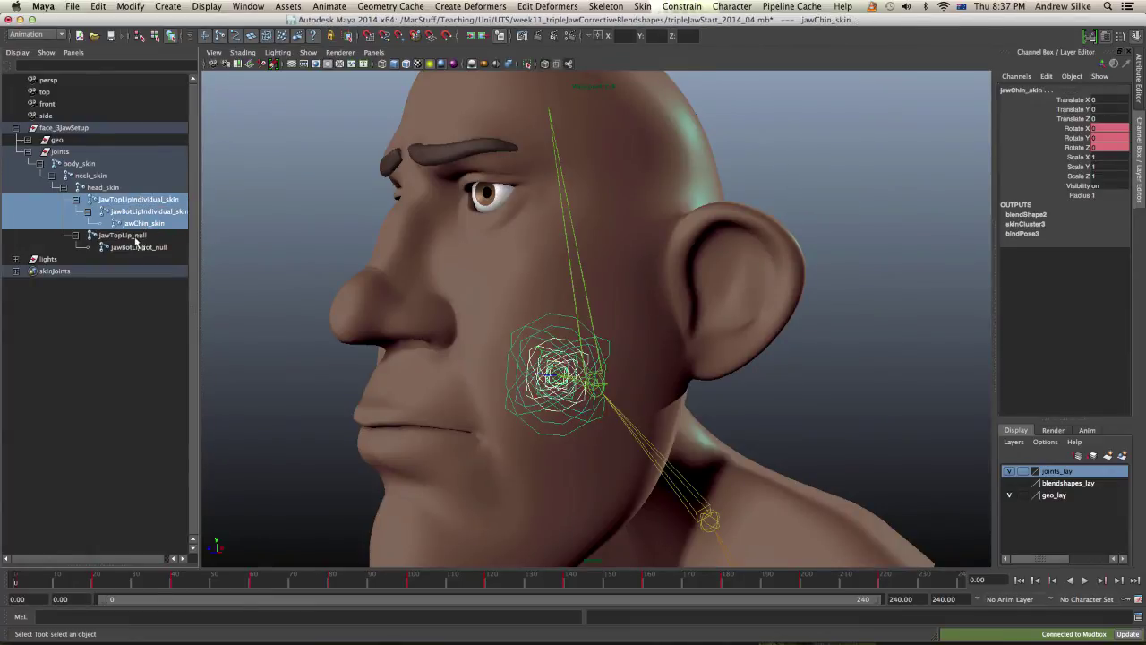
shift+click(139, 247)
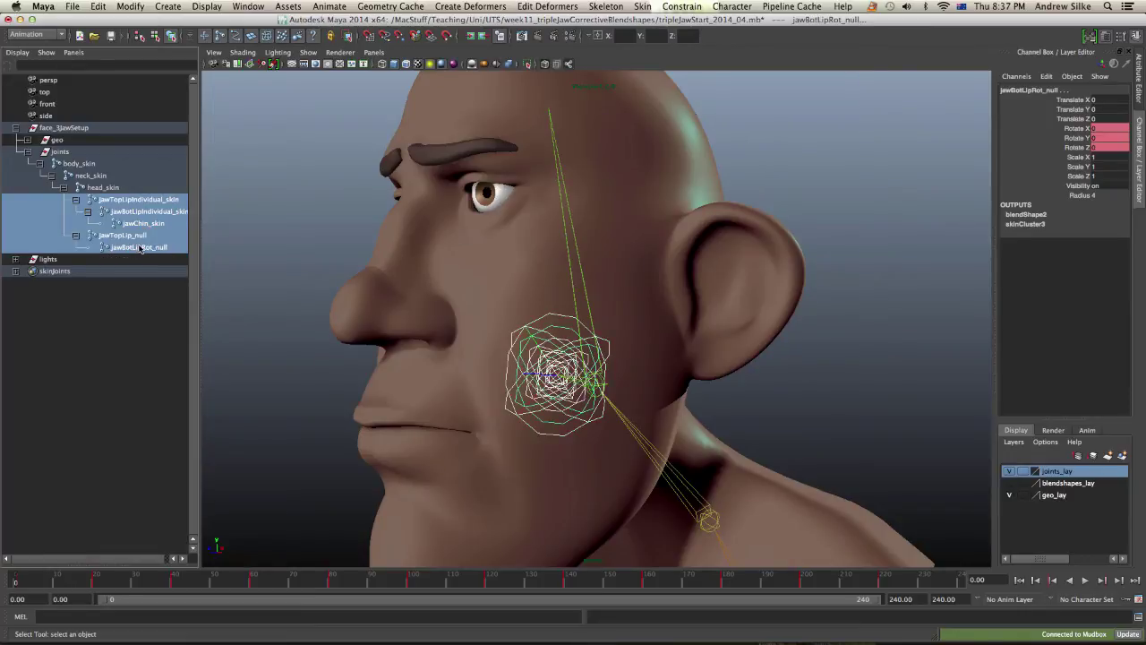
key(shift+p)
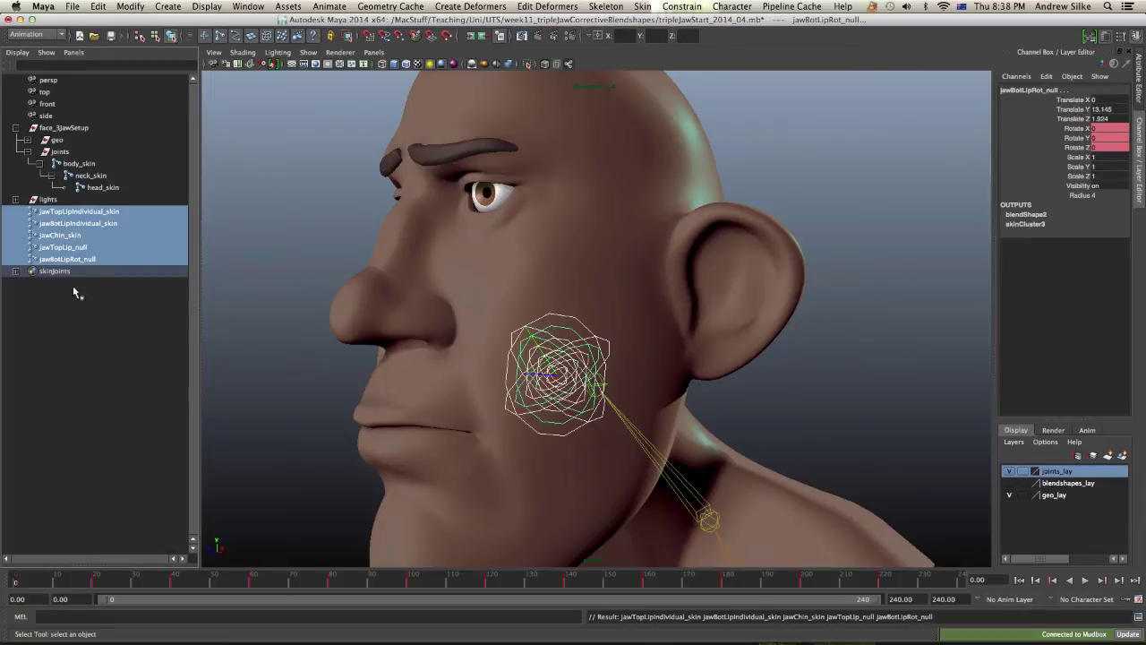
Examine the ungrouped jaw joints by selecting the three skin joints together, followed by jawTopLip_null and jawBotLipRot_null.
alt+drag(413, 271, 420, 274)
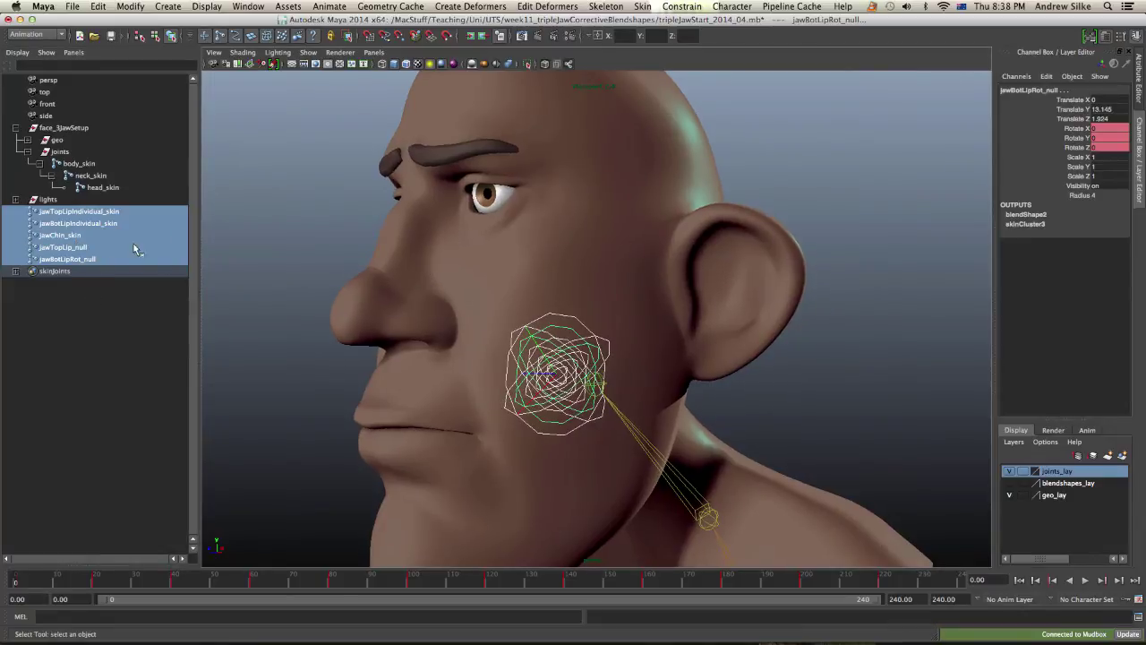
middle_drag(119, 217, 112, 212)
click(83, 236)
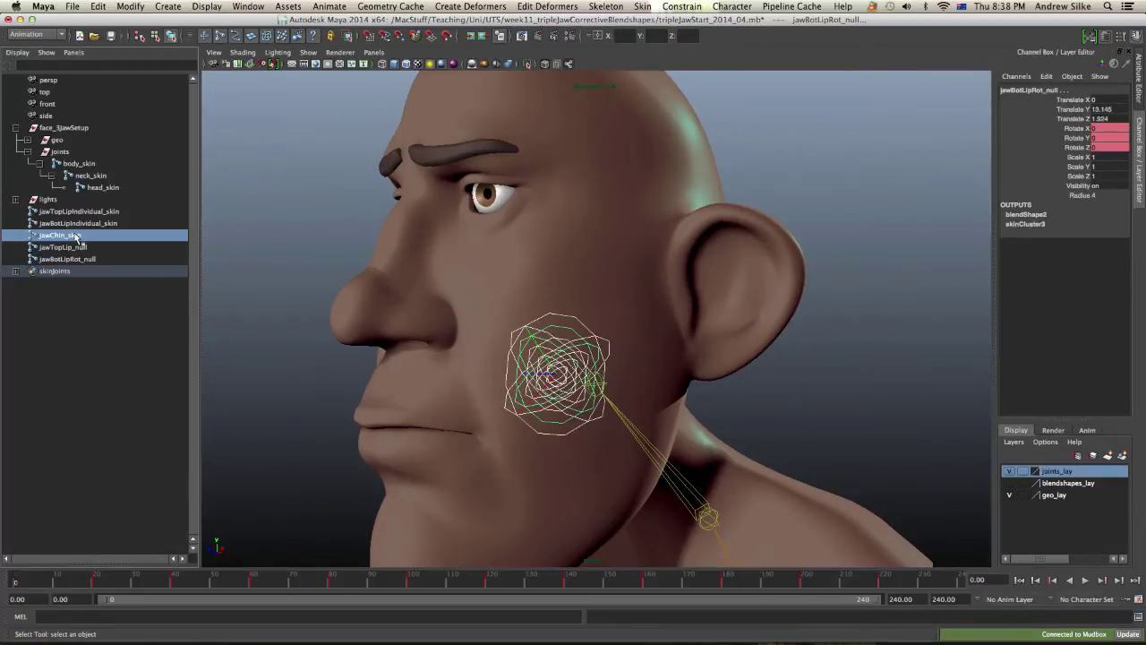
click(88, 223)
drag(95, 211, 86, 230)
shift+click(87, 234)
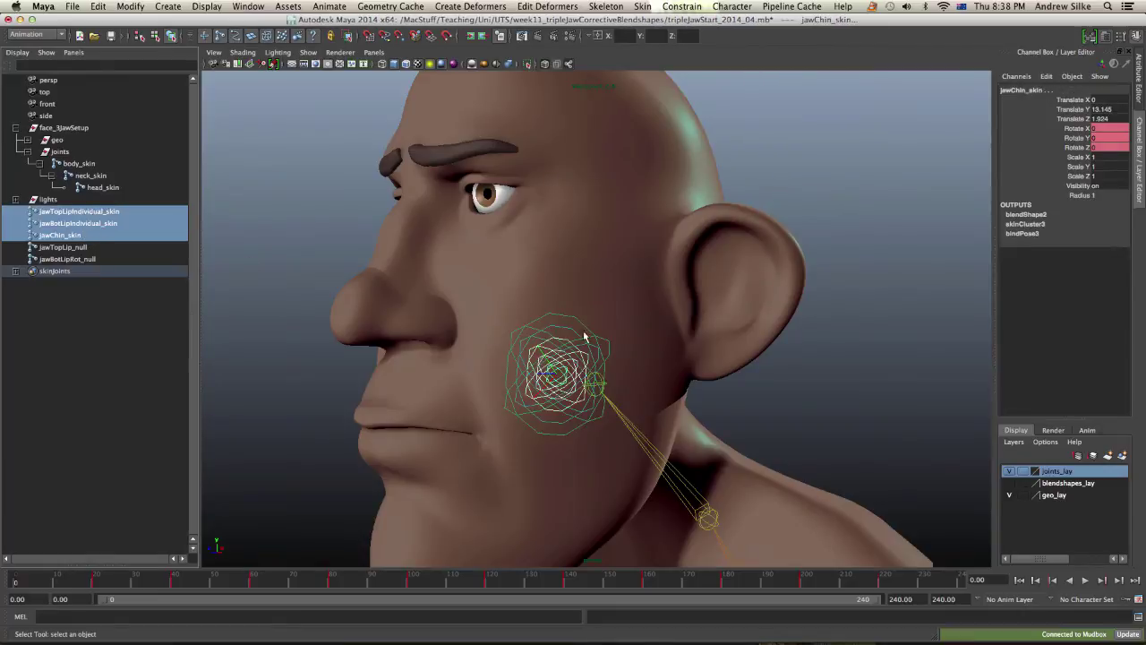
click(84, 248)
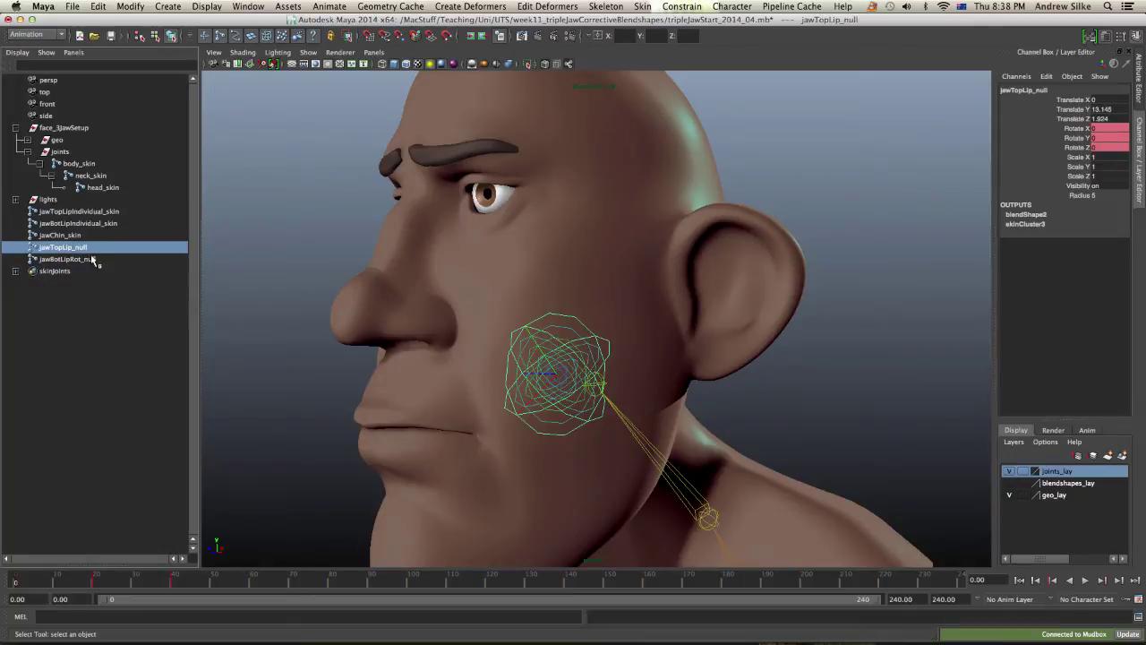
click(86, 260)
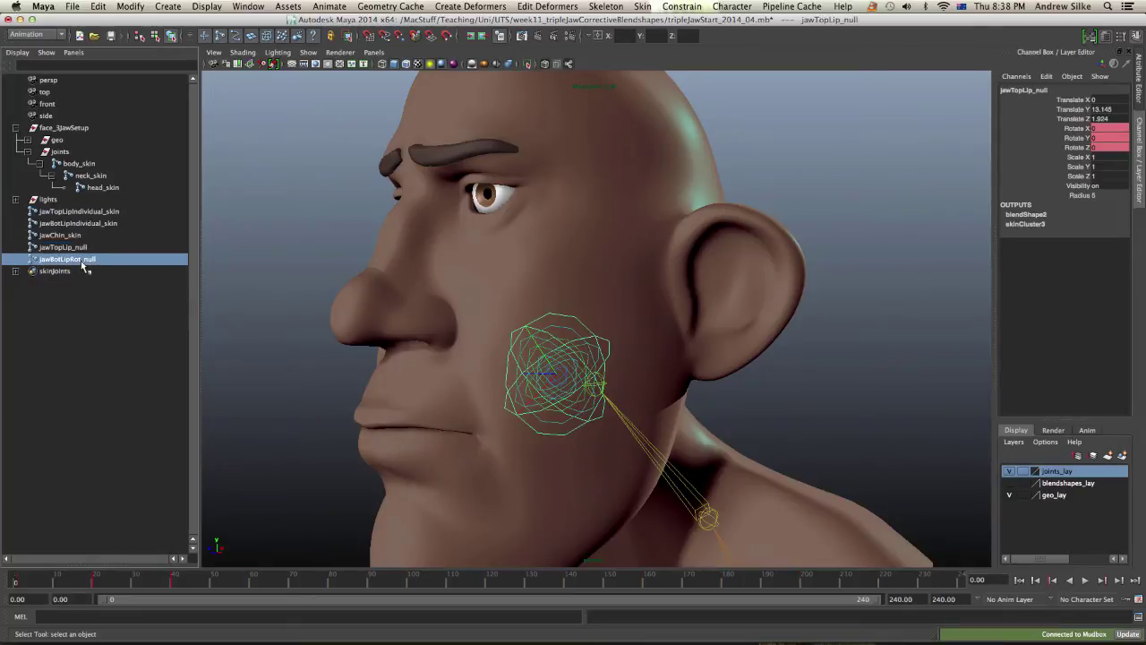
click(79, 248)
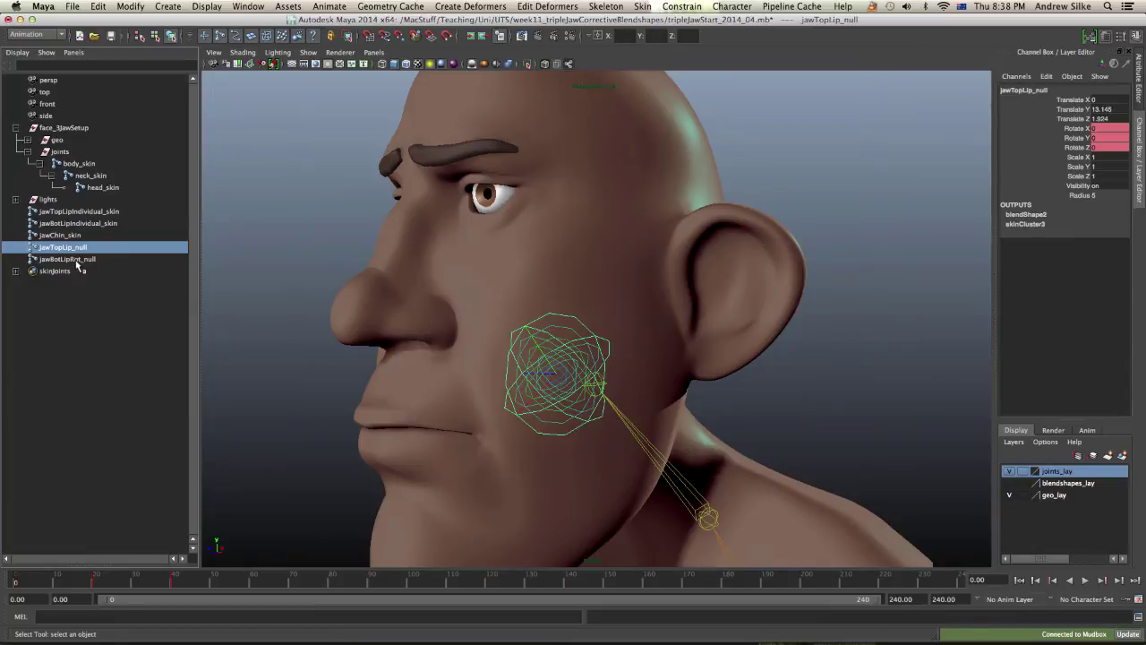
Parent jawTopLipIndividual_skin, jawBotLipIndividual_skin, jawChin_skin and jawBotLipRot_null directly under jawTopLip_null and expand that group.
click(77, 235)
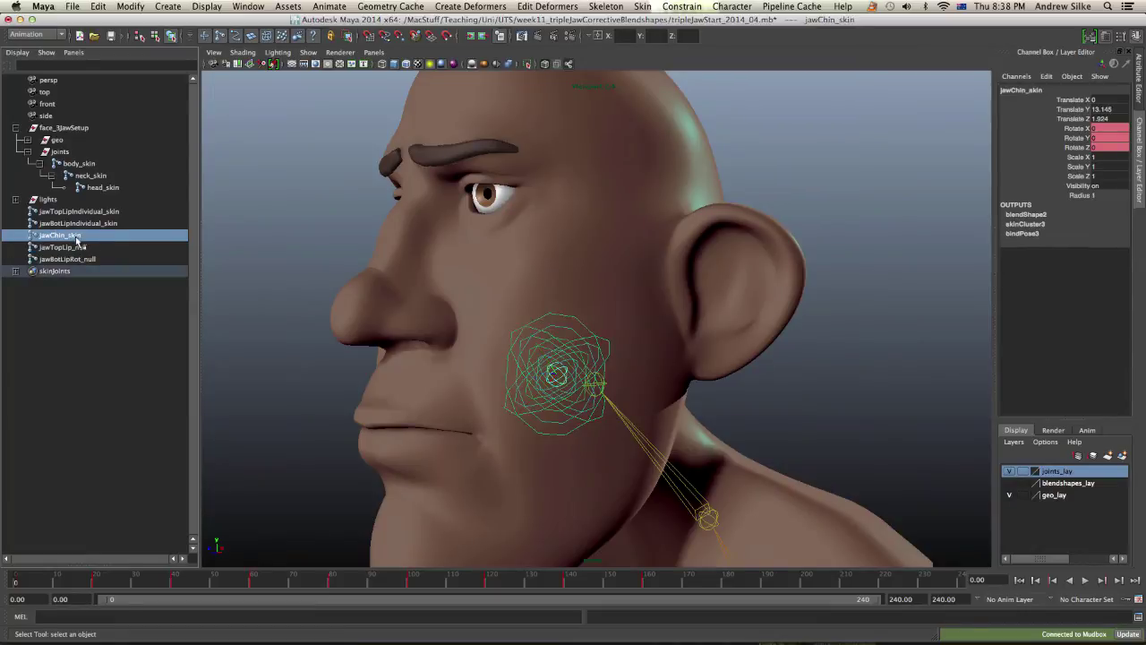
ctrl+click(86, 259)
ctrl+click(93, 224)
ctrl+click(92, 212)
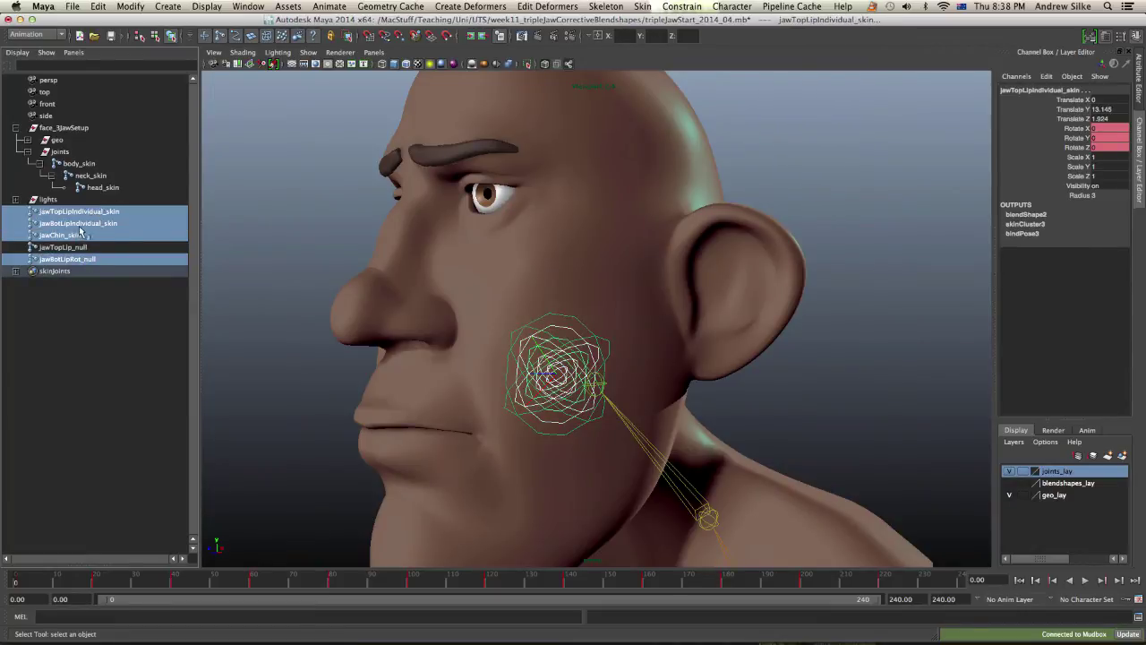
mouse_move(77, 235)
middle_down()
mouse_move(76, 255)
mouse_move(68, 244)
middle_up()
click(66, 212)
click(15, 211)
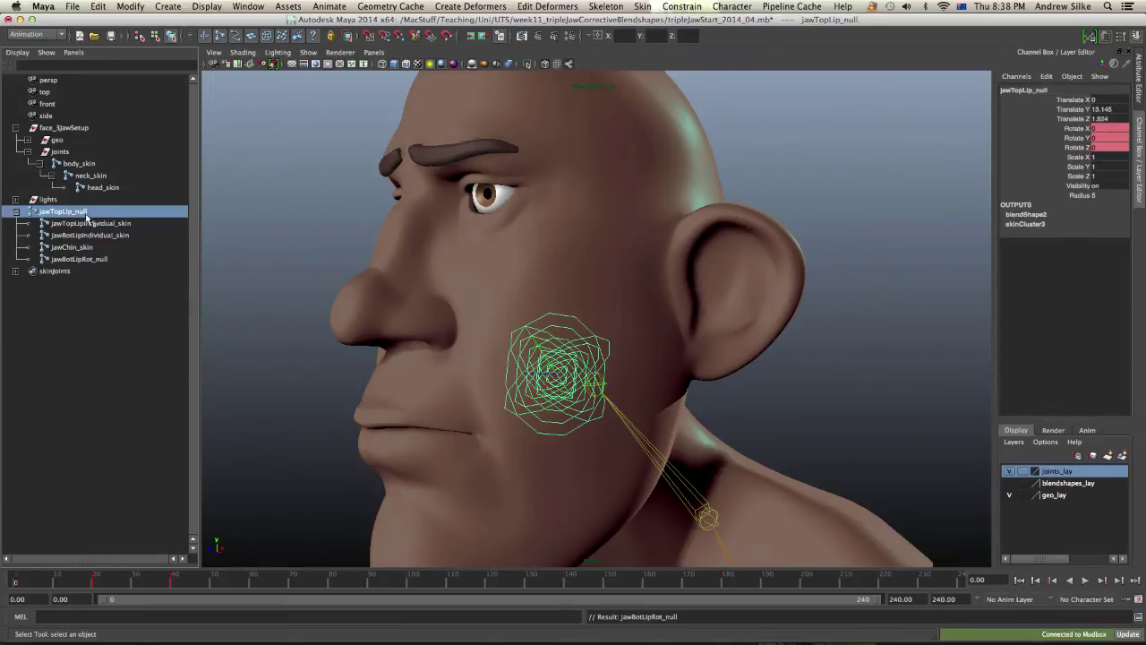
Test-rotate jawTopLip_null from the side and front of the head, undoing each rotation.
key(e)
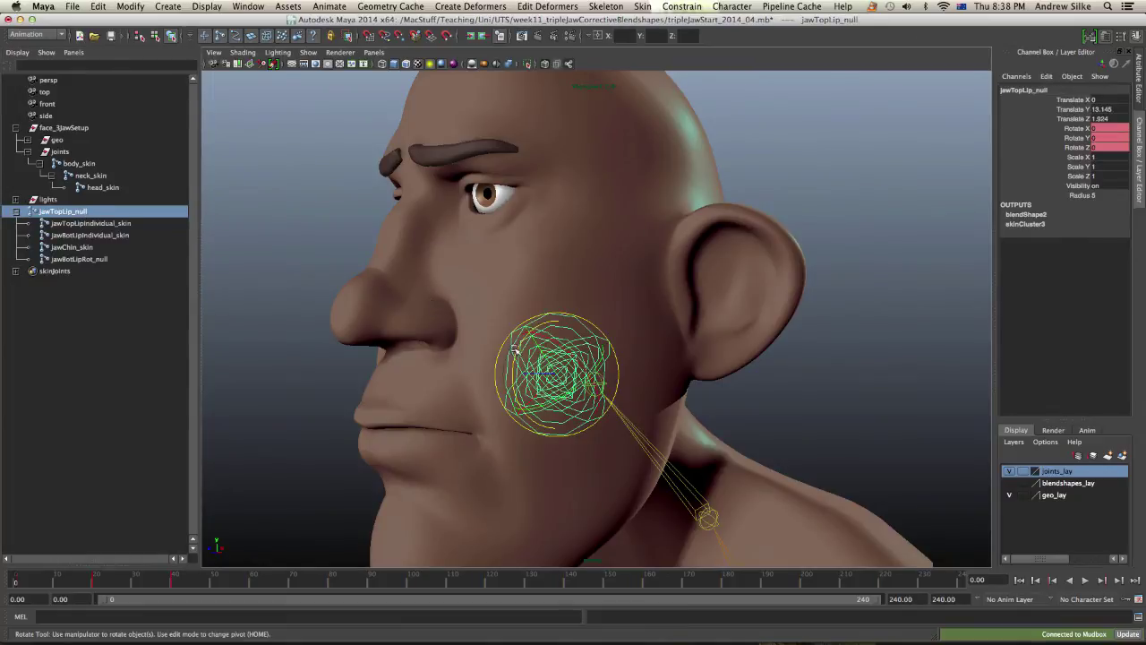
drag(511, 360, 578, 325)
key(z)
key(z)
alt+right_drag(578, 325, 538, 277)
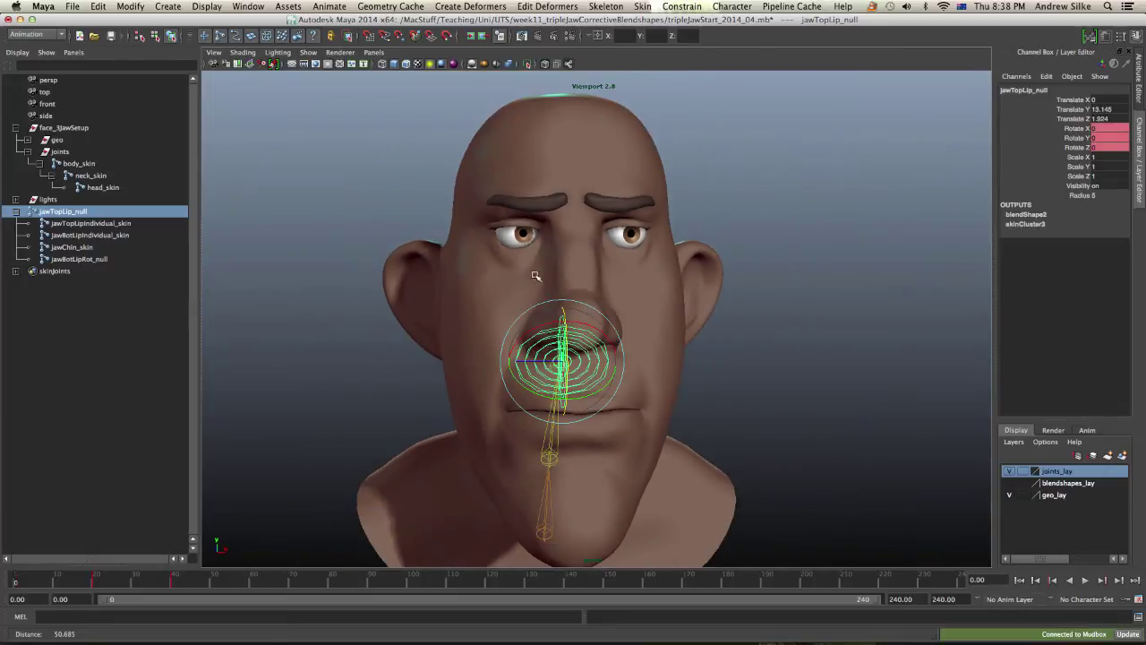
mouse_move(546, 348)
mouse_down()
mouse_move(563, 347)
mouse_move(532, 361)
mouse_up()
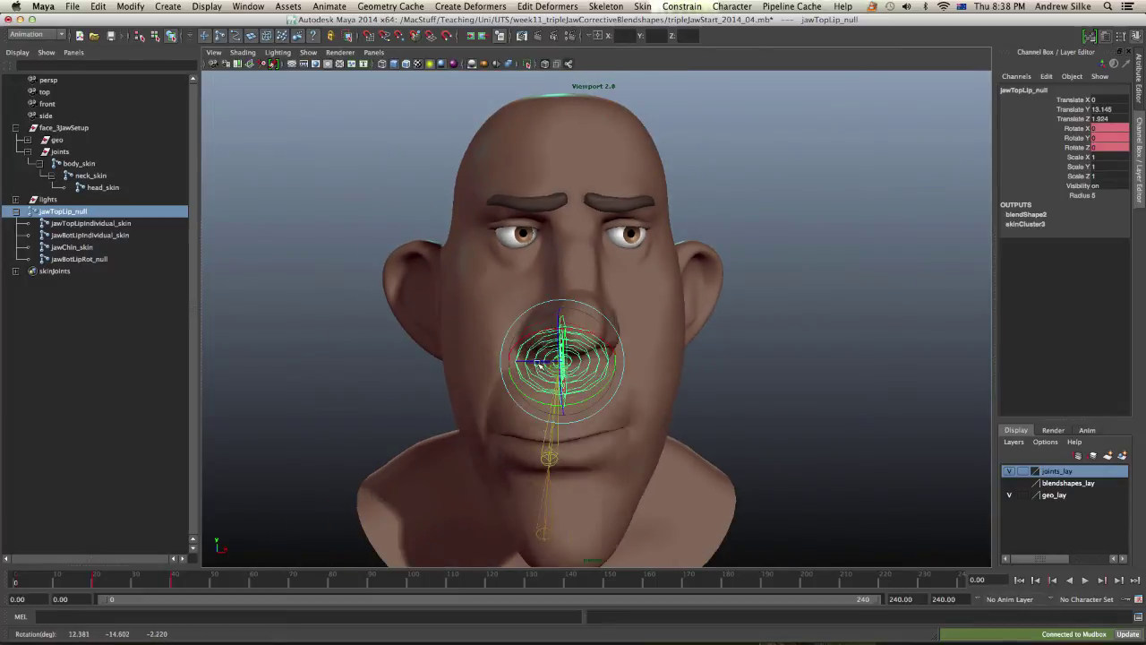
key(z)
alt+drag(603, 301, 314, 245)
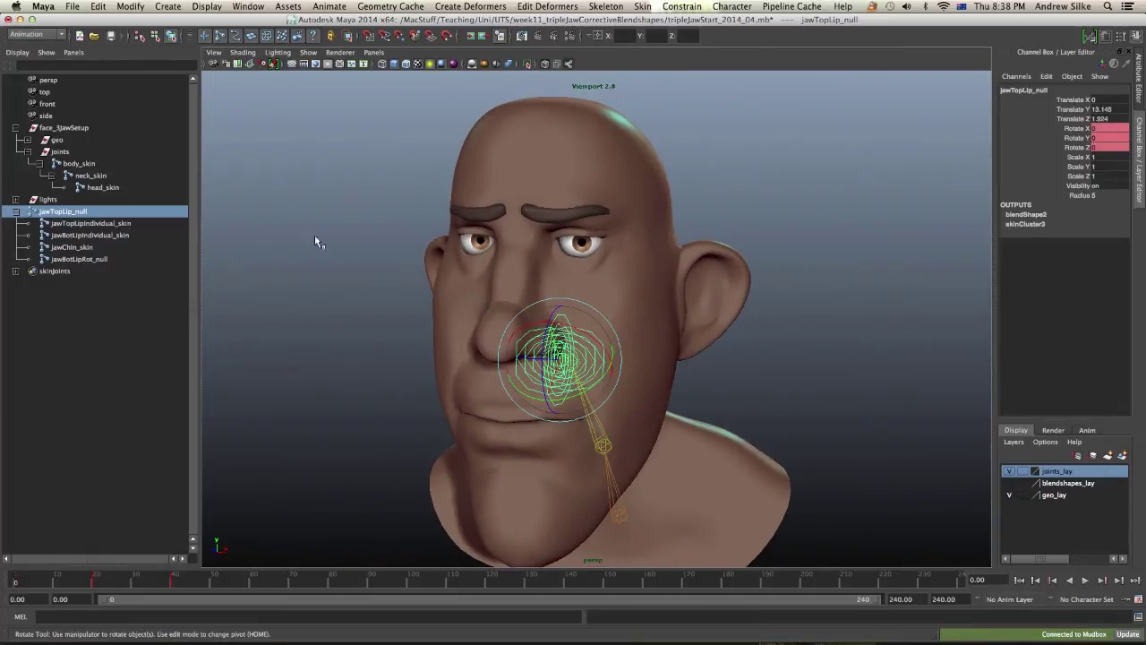
Parent jawChin_skin and jawBotLipIndividual_skin under jawBotLipRot_null and expand that group.
click(103, 249)
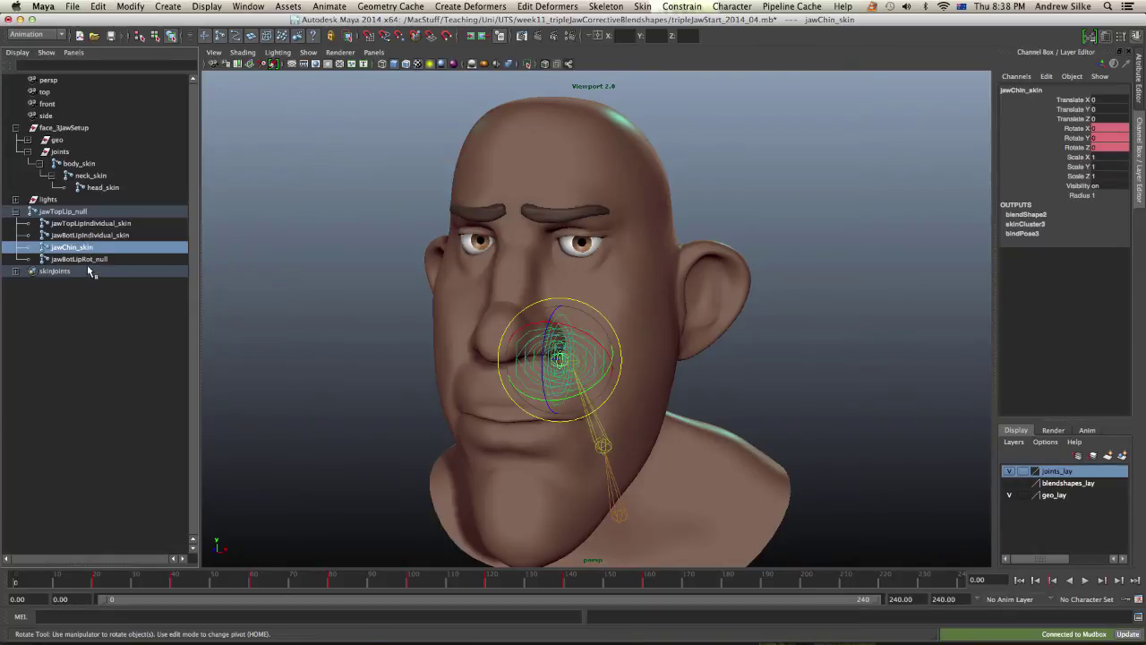
mouse_move(87, 248)
middle_down()
mouse_move(85, 265)
mouse_move(86, 248)
middle_up()
click(84, 236)
click(27, 235)
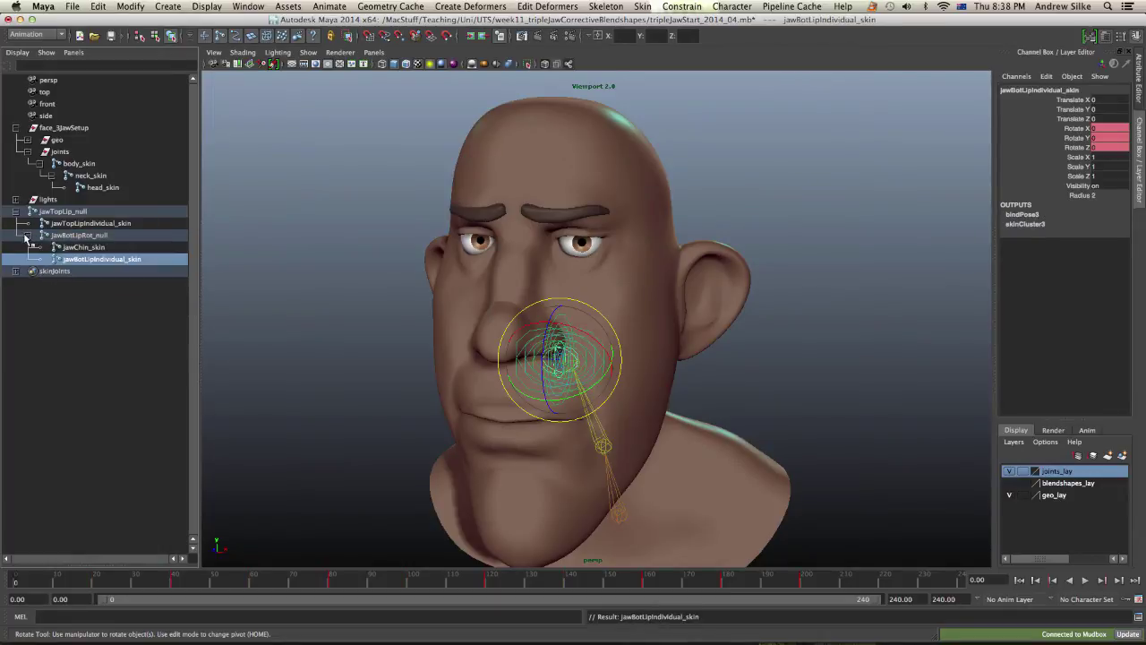
Test-rotate jawBotLipRot_null with its two child joints, undoing each rotation.
click(74, 239)
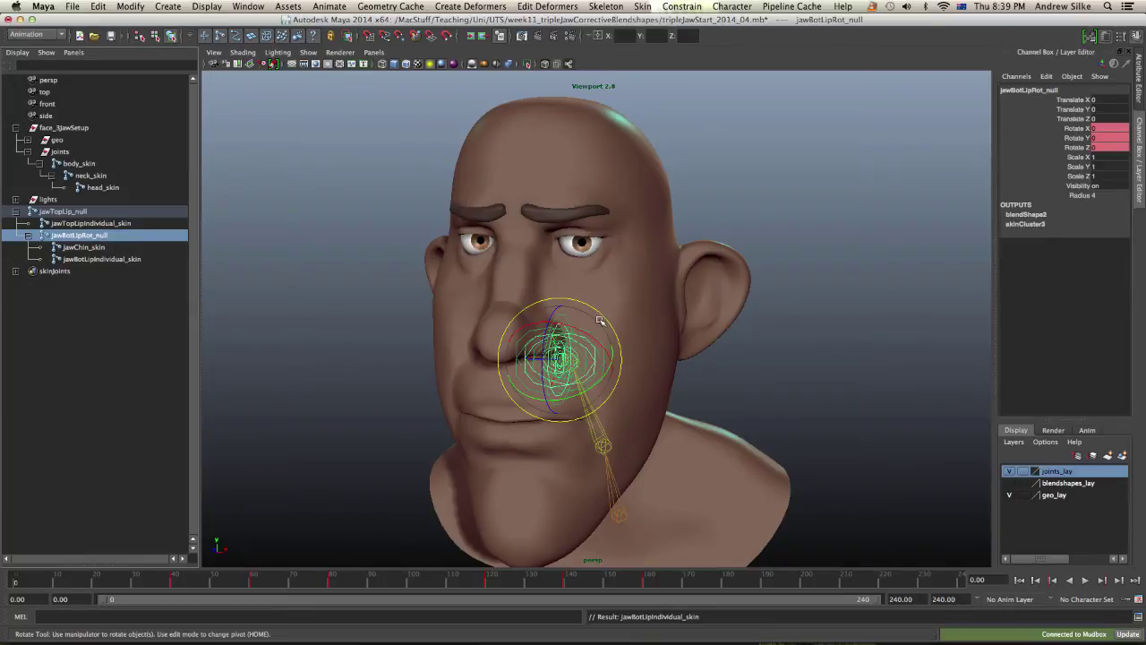
mouse_move(548, 356)
mouse_down()
mouse_move(571, 350)
mouse_move(547, 349)
mouse_up()
key(z)
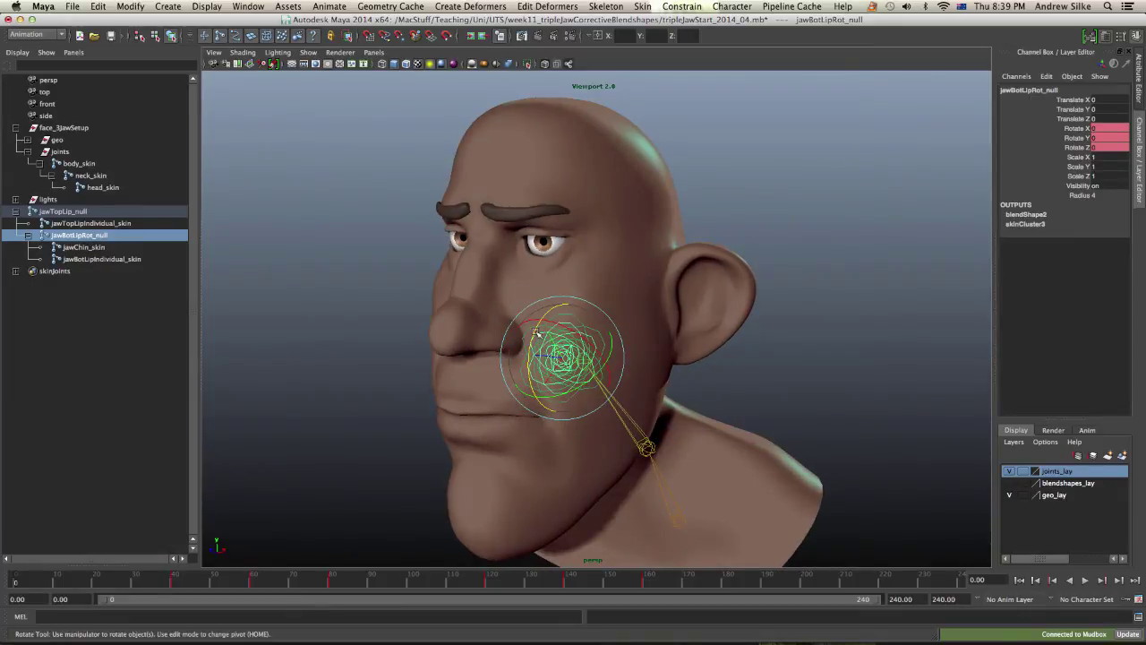
drag(536, 333, 528, 362)
key(z)
key(z)
Test-rotate jawChin_skin and jawBotLipIndividual_skin individually, undoing each rotation.
click(117, 248)
key(z)
click(143, 261)
click(116, 249)
key(ctrl+z)
click(123, 259)
key(ctrl+z)
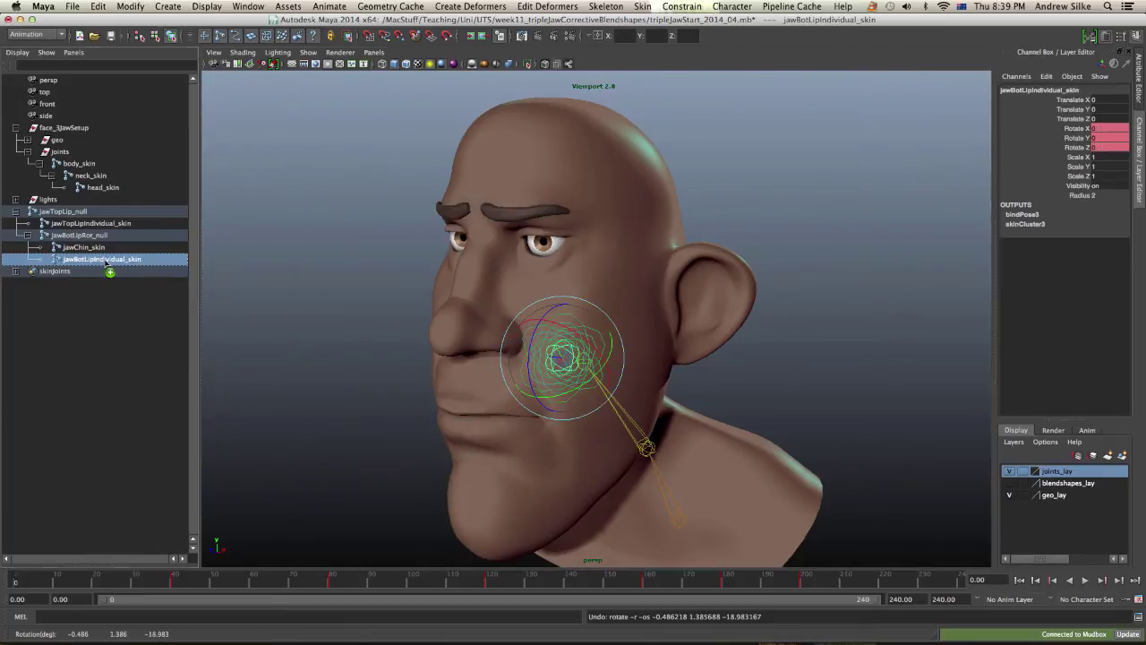
Reorder jawBotLipIndividual_skin above jawChin_skin inside jawBotLipRot_null.
middle_drag(111, 259, 114, 248)
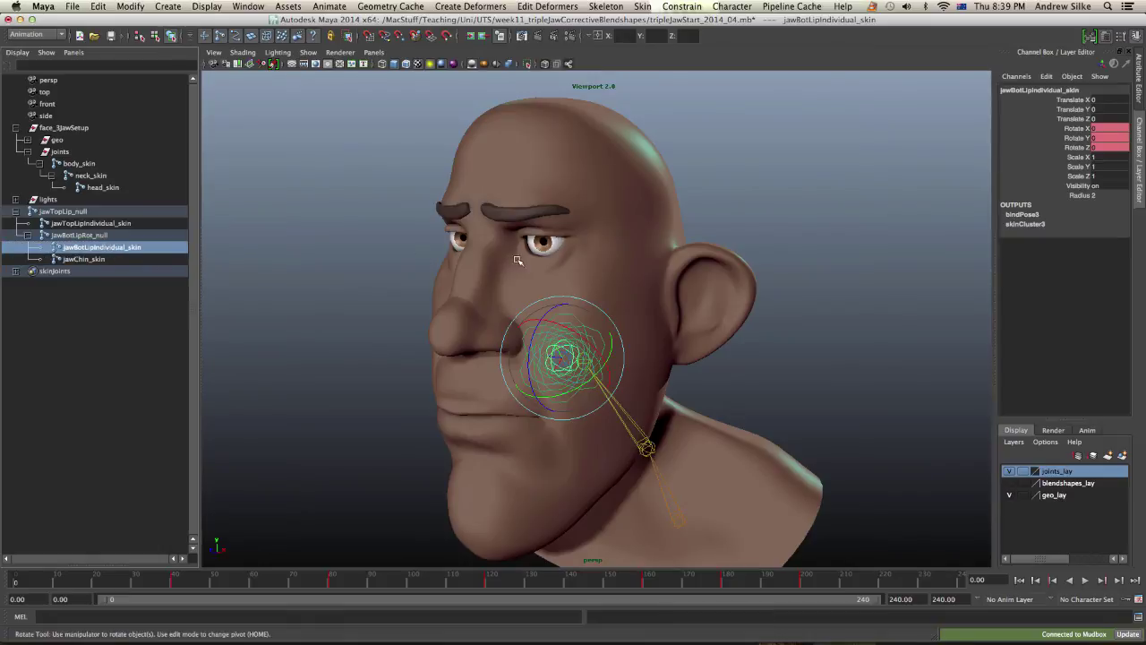
click(121, 235)
click(124, 223)
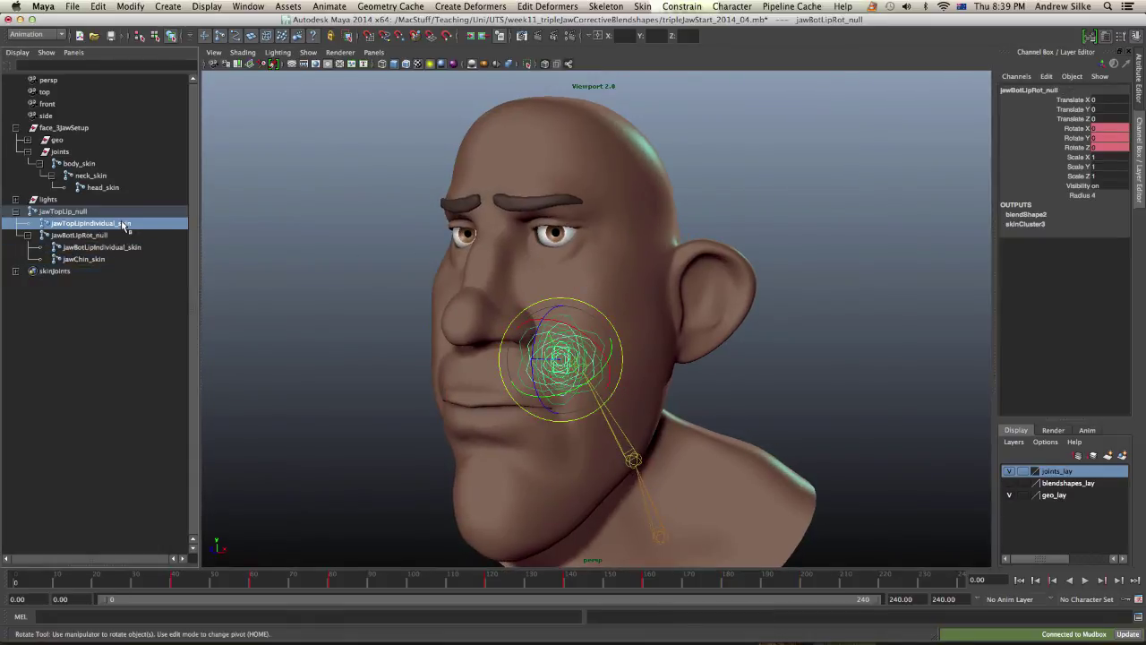
Test-rotate jawTopLip_null and jawBotLipRot_null from a near-side view of the head, undoing each rotation.
click(117, 213)
alt+drag(506, 268, 469, 277)
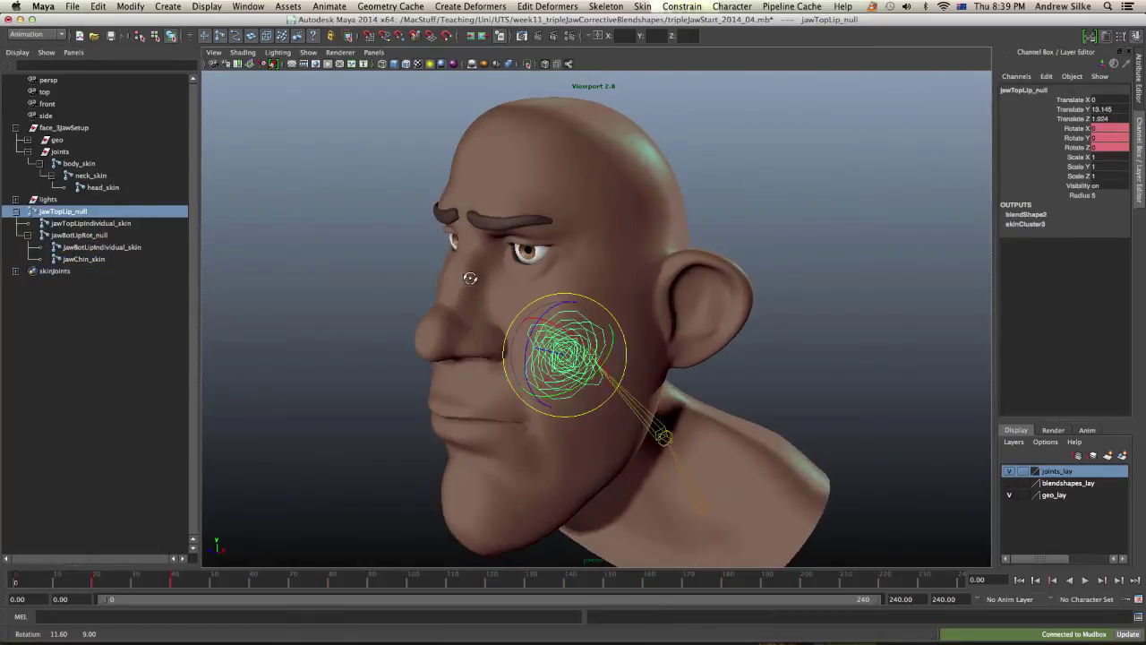
alt+right_drag(594, 289, 629, 290)
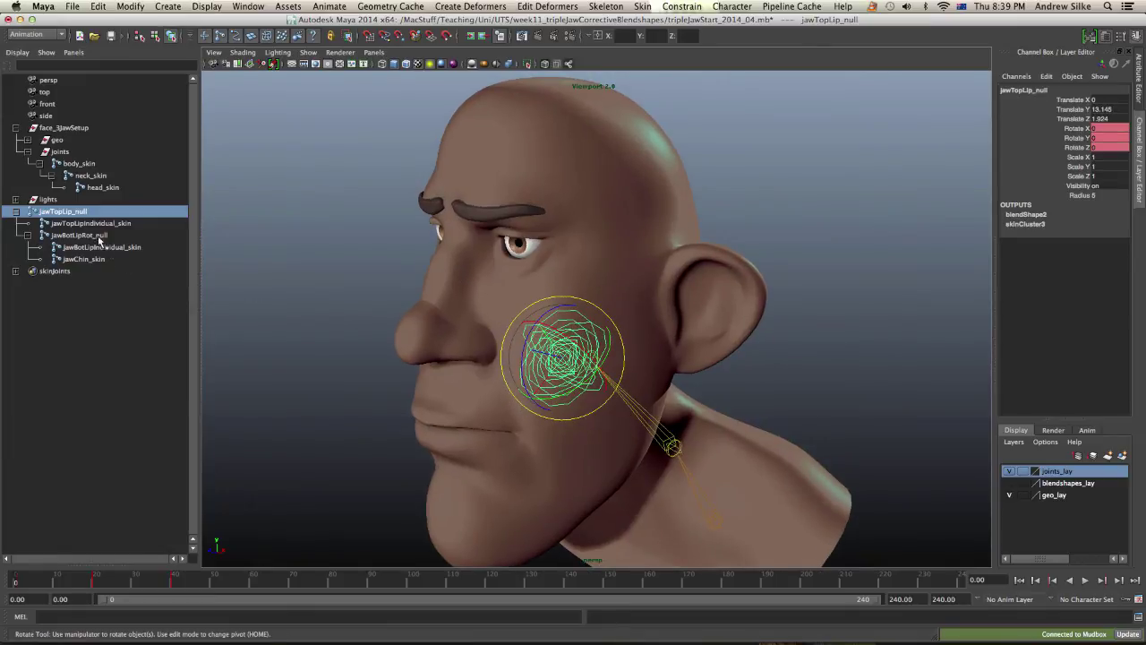
drag(530, 344, 562, 360)
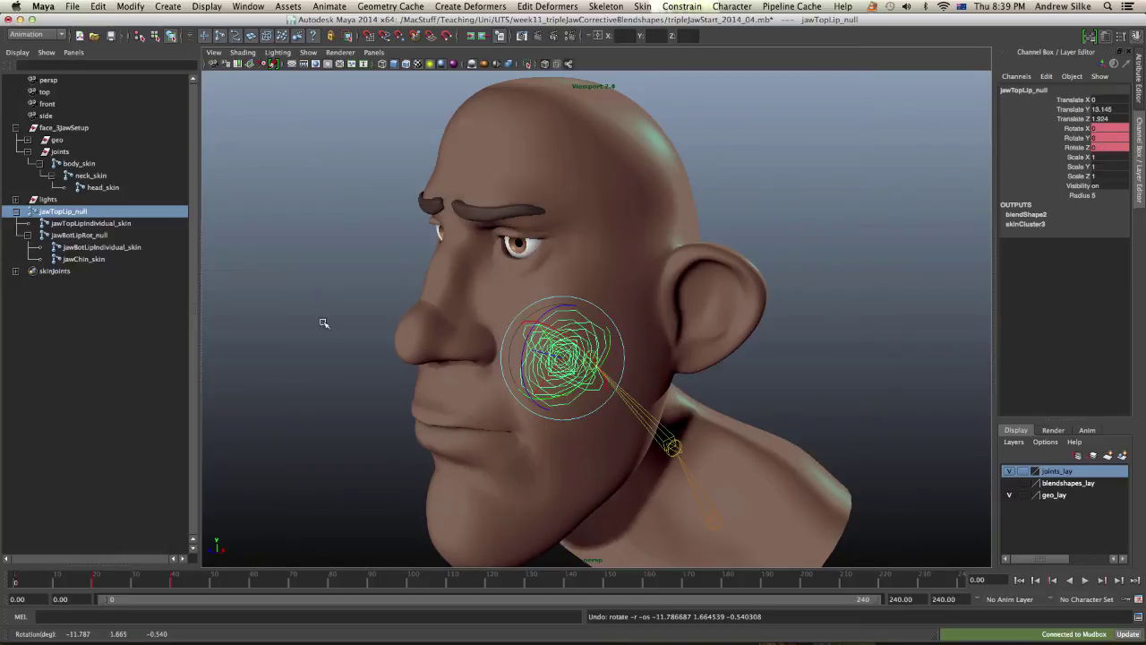
click(106, 236)
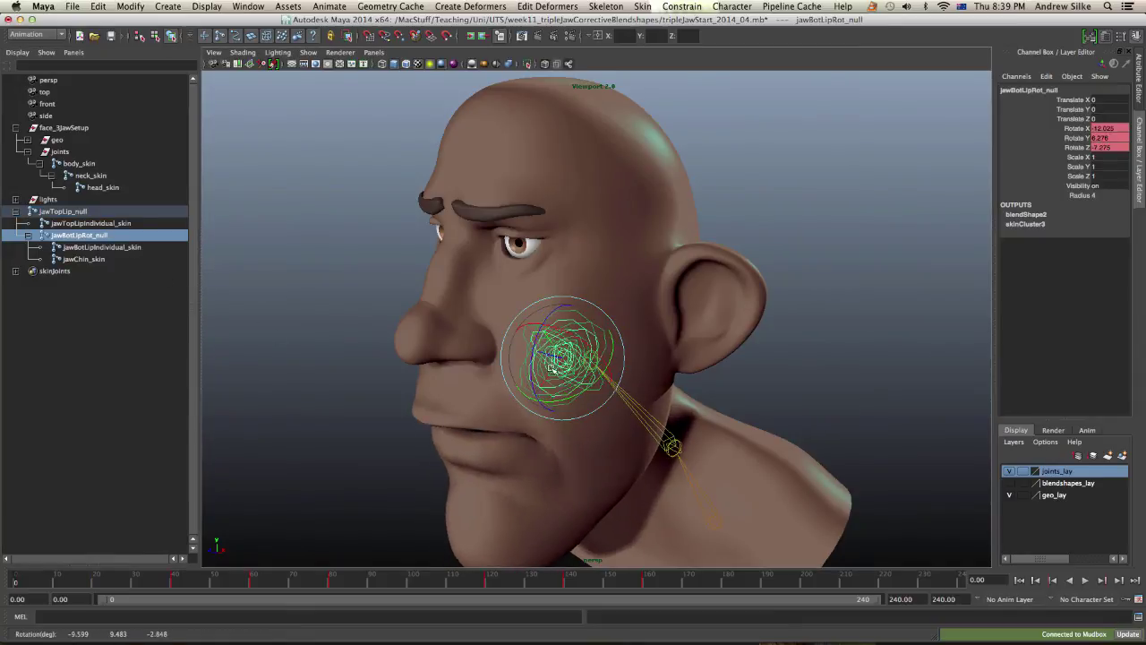
drag(543, 381, 568, 376)
key(z)
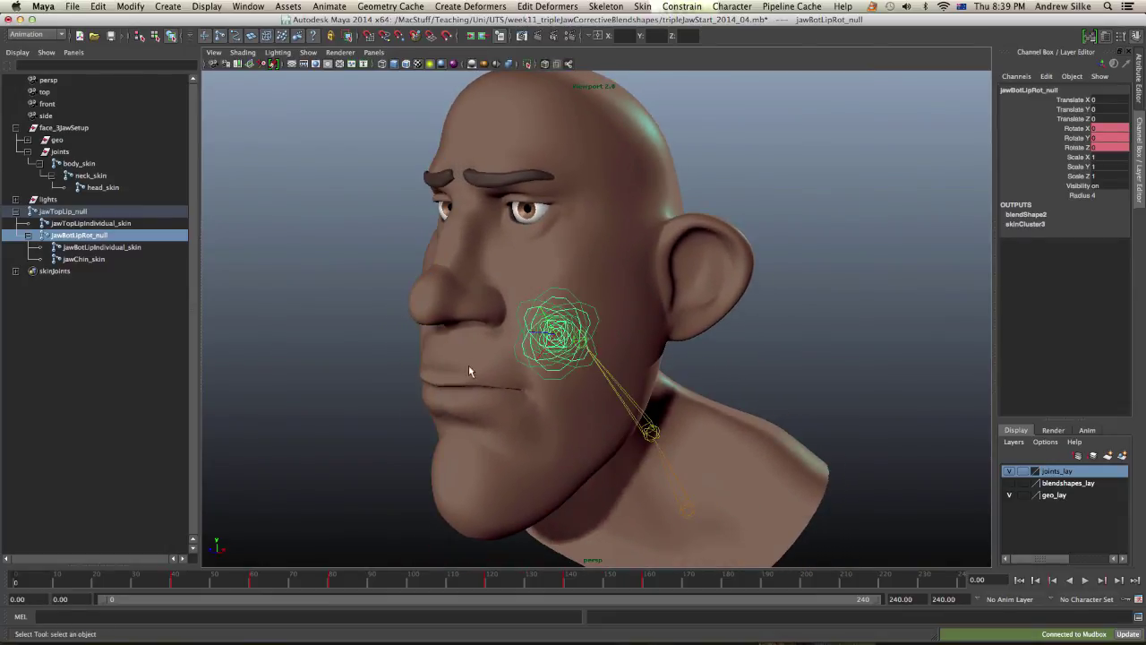
Repeat the test rotations of jawTopLip_null and jawBotLipRot_null from a more frontal view, undoing each one.
alt+drag(481, 383, 528, 362)
click(580, 305)
key(z)
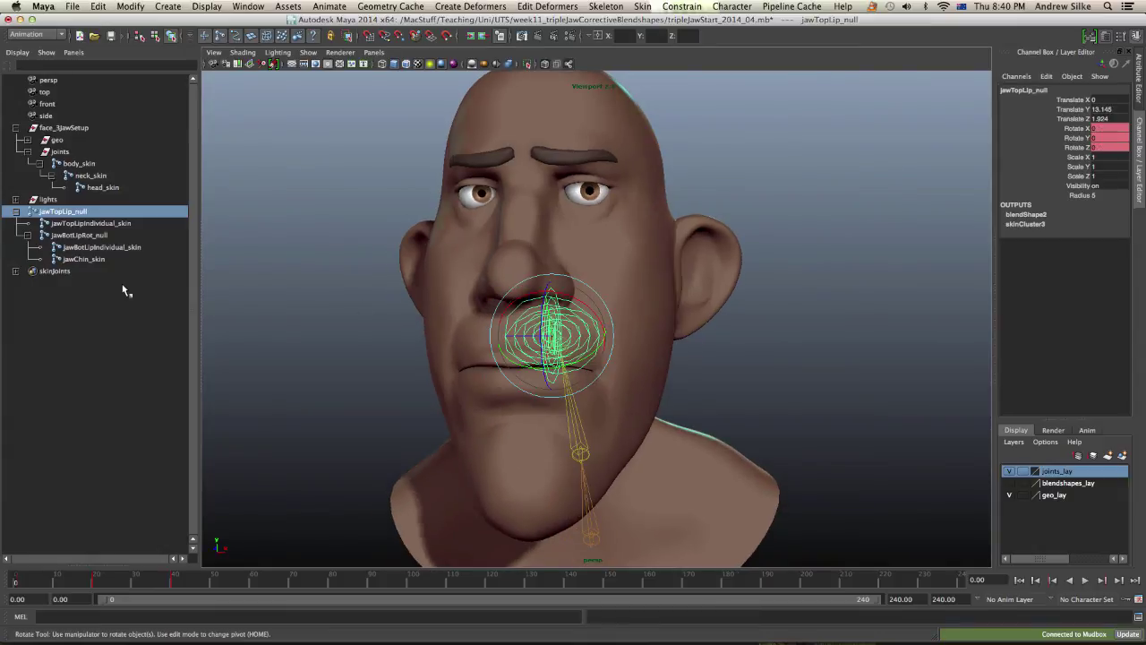
click(111, 236)
alt+drag(589, 324, 465, 360)
key(z)
key(z)
key(z)
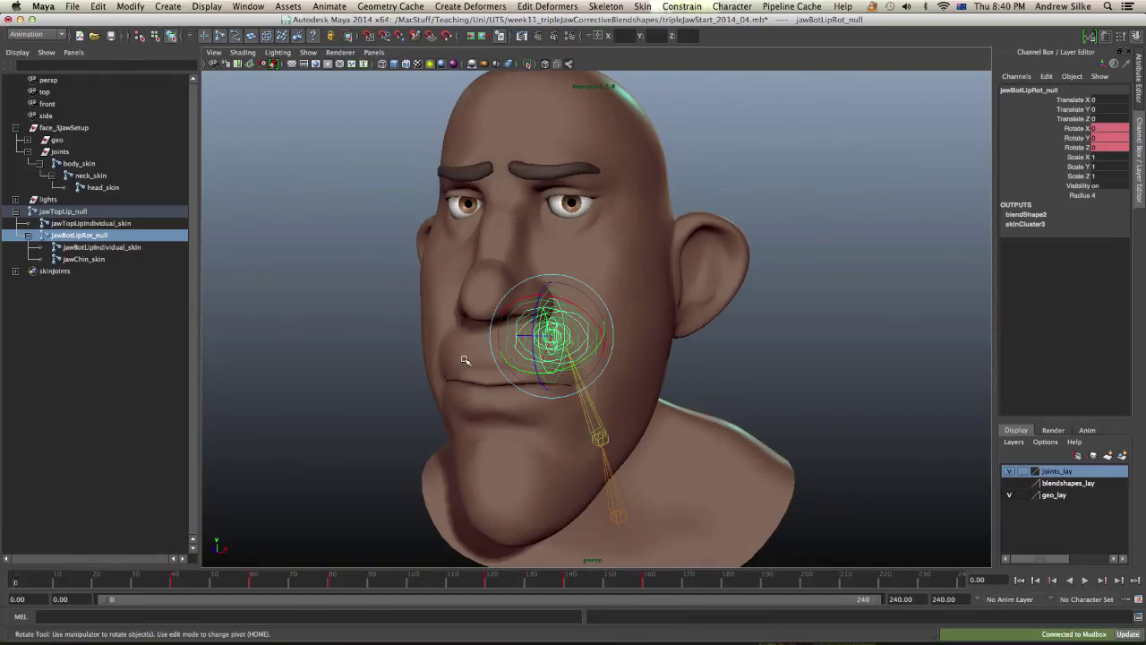
alt+drag(420, 415, 593, 400)
key(q)
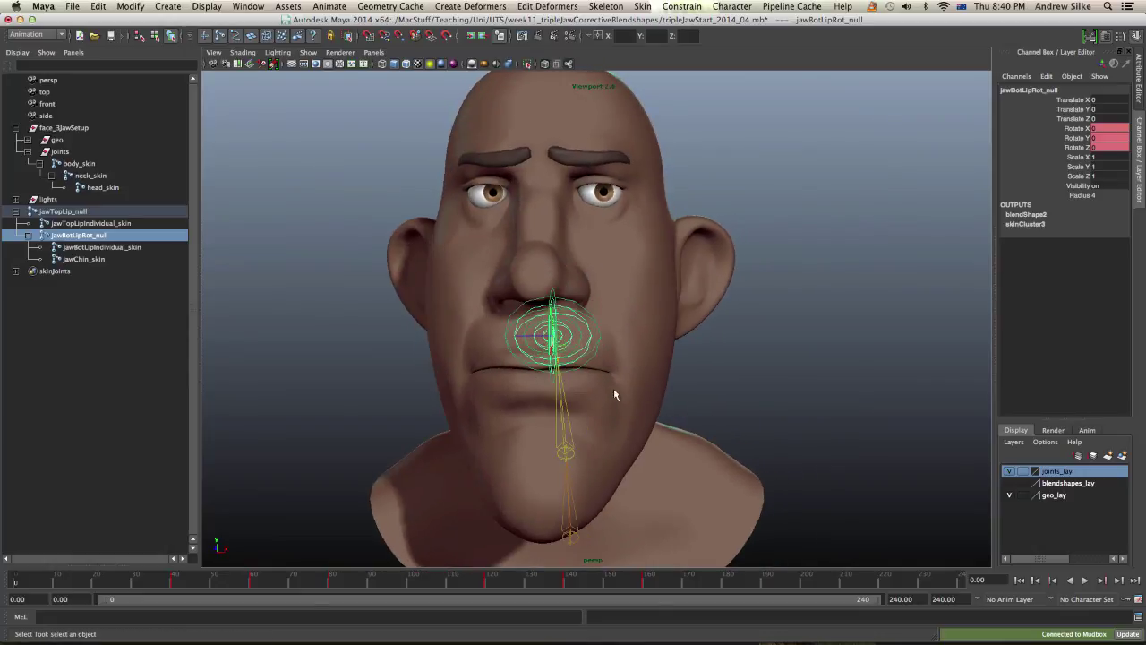
alt+drag(448, 317, 517, 311)
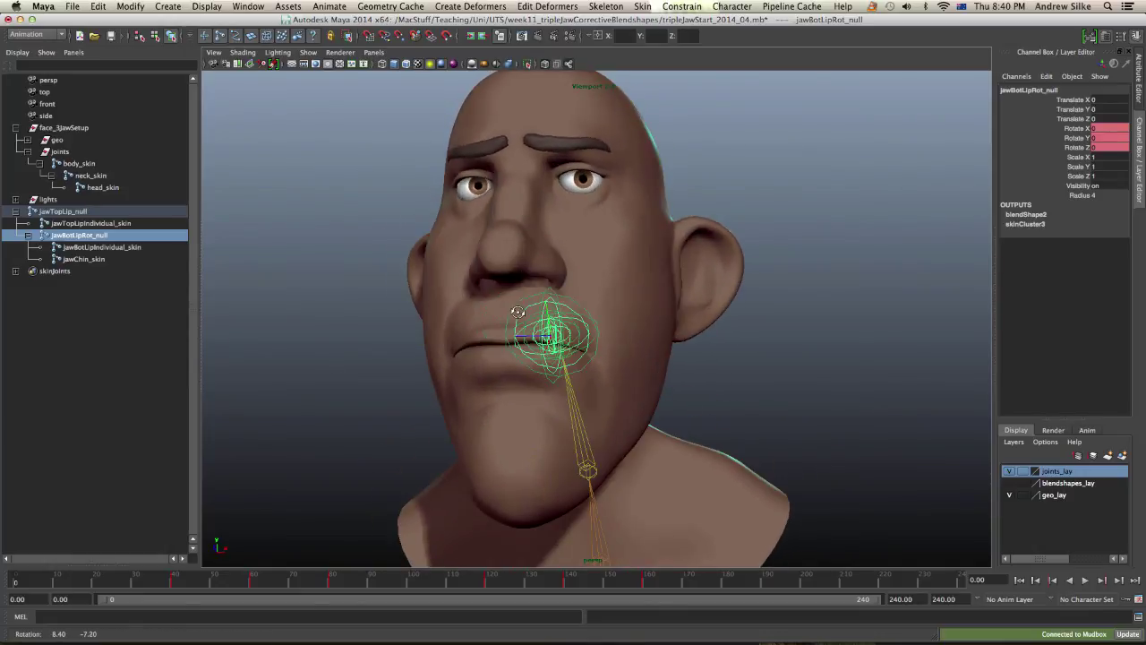
alt+drag(654, 380, 609, 391)
alt+drag(750, 377, 643, 390)
alt+drag(702, 366, 716, 366)
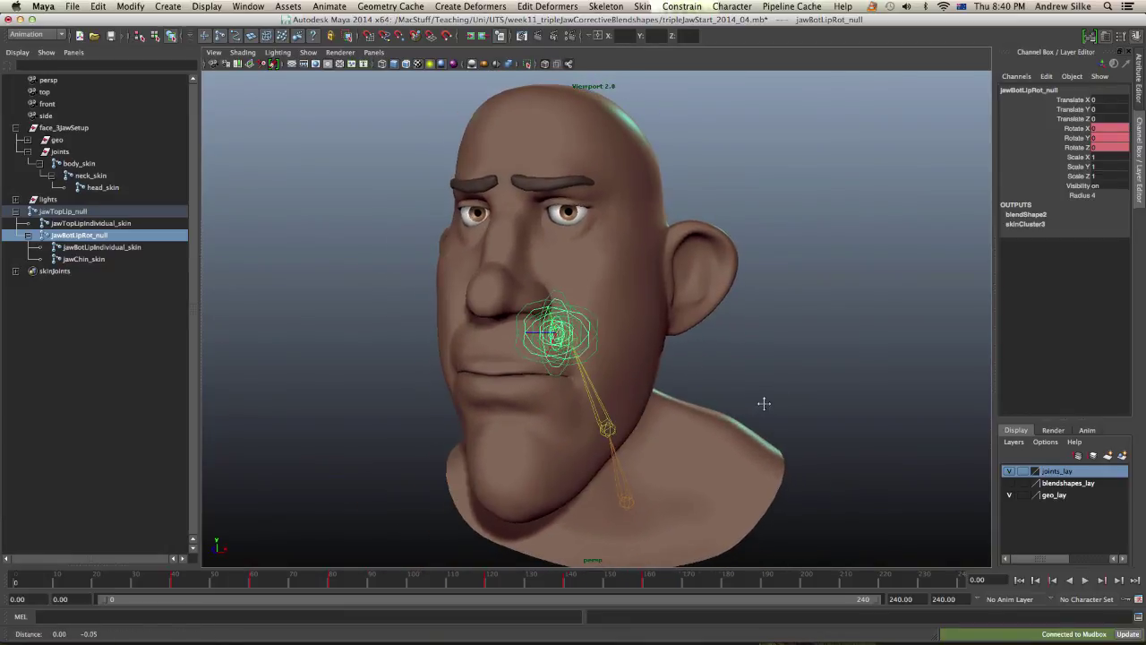